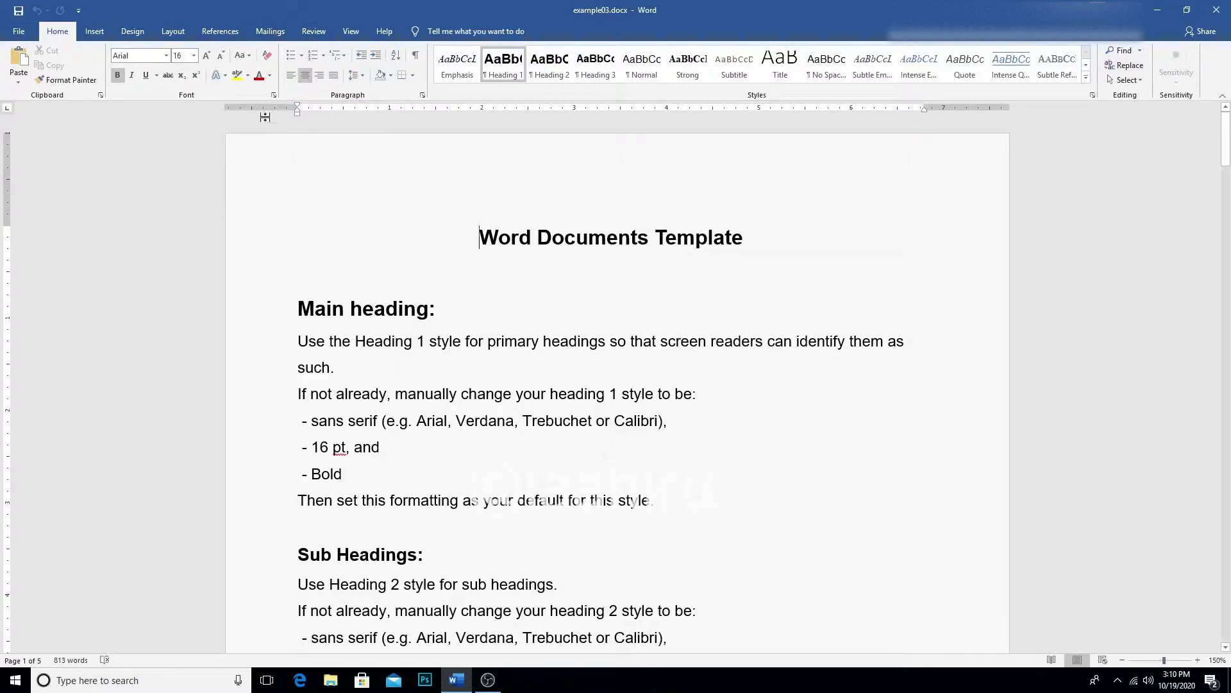
- Open the Define New Bullet dialog from the Bullets dropdown for the title
left_click(302, 57)
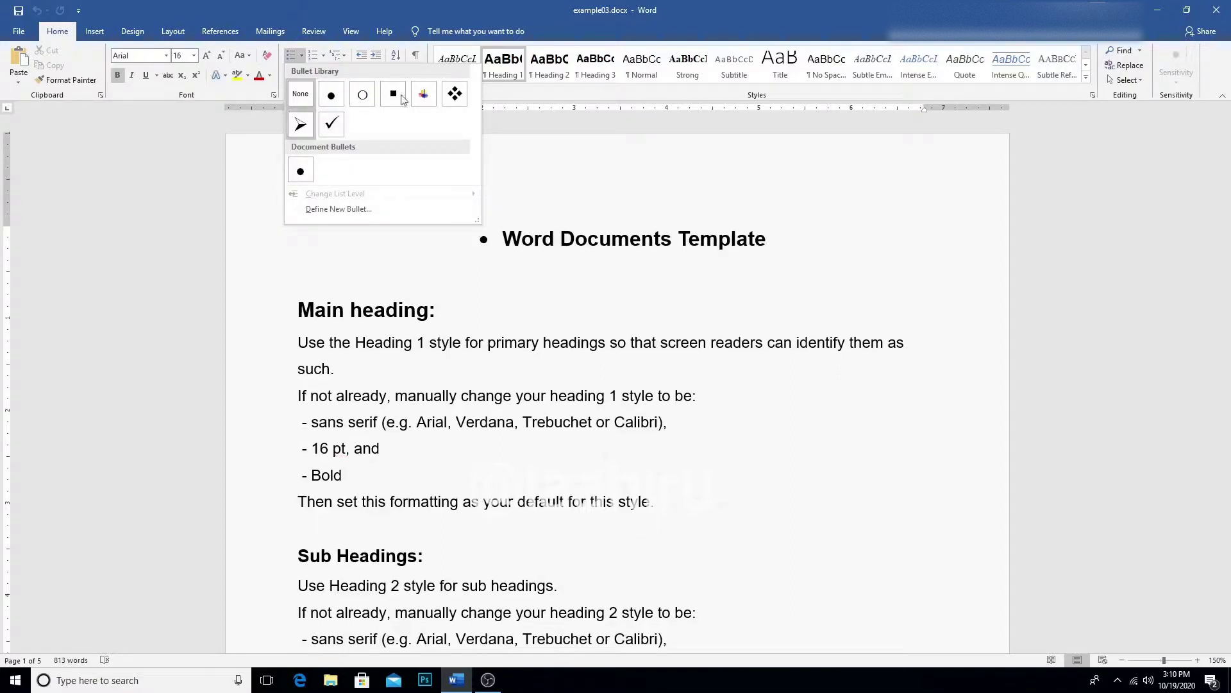
left_click(354, 210)
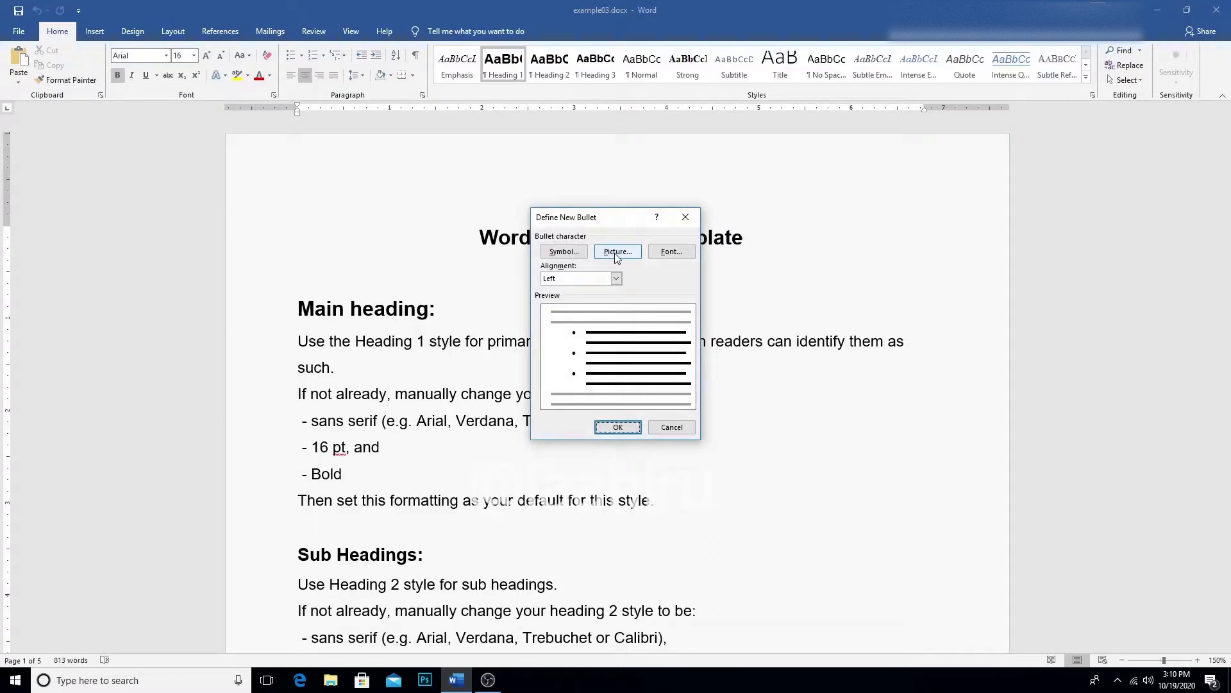
- Browse Webdings symbols for the bullet, then close the symbol picker without choosing one
left_click(560, 253)
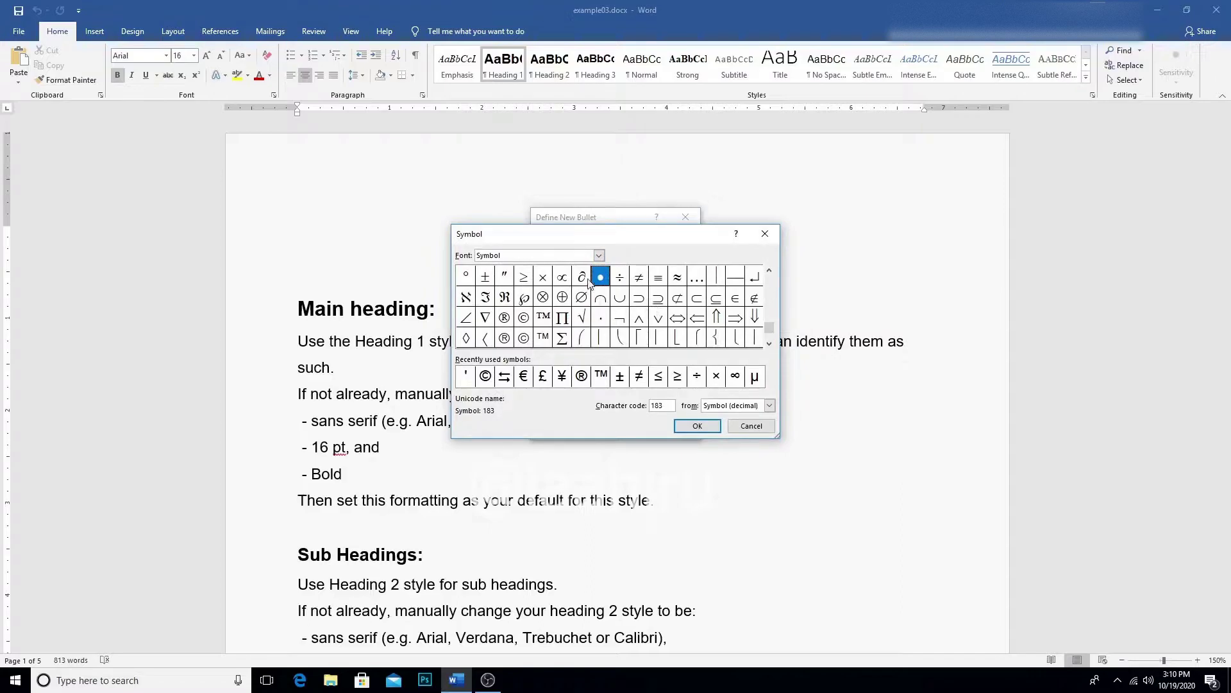
left_click(599, 256)
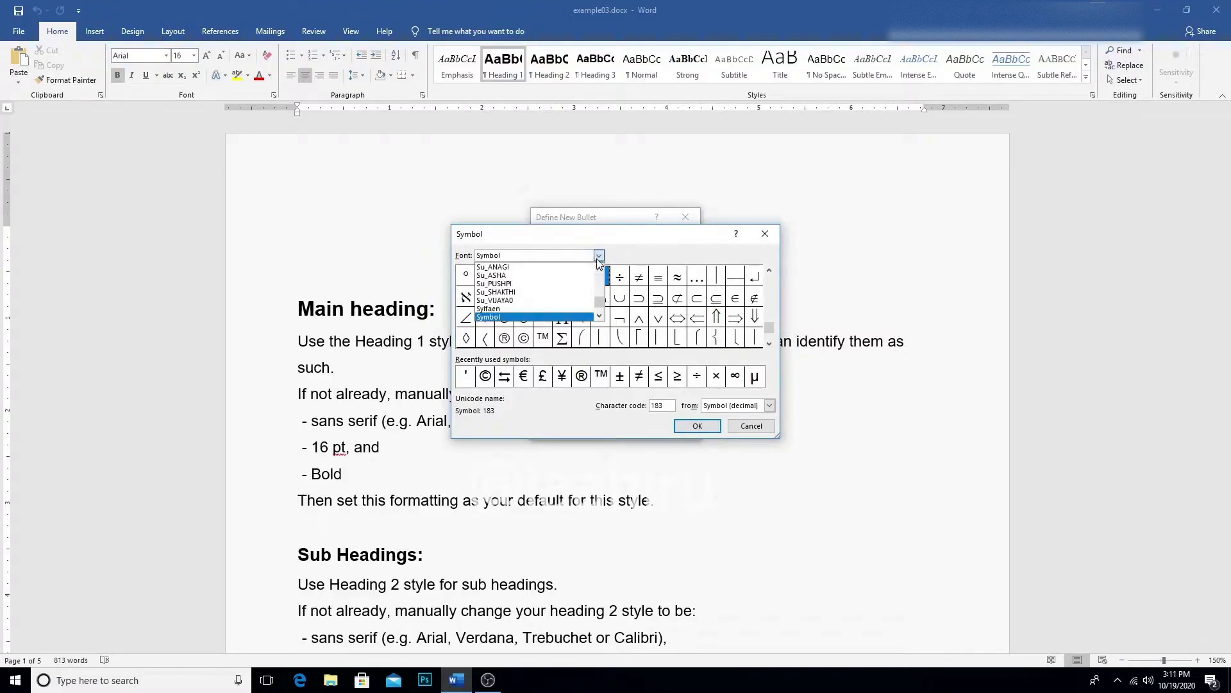
type("we")
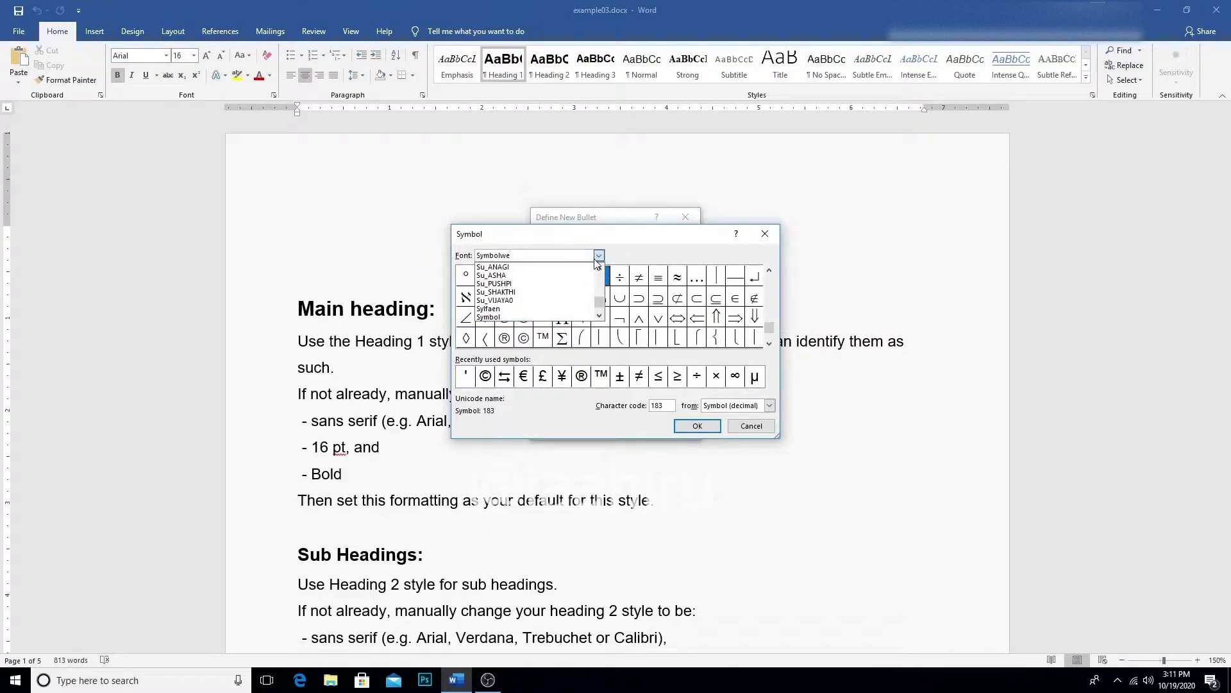
key("BackSpace")
key("BackSpace")
key("BackSpace")
key("BackSpace")
key("BackSpace")
key("BackSpace")
type("we")
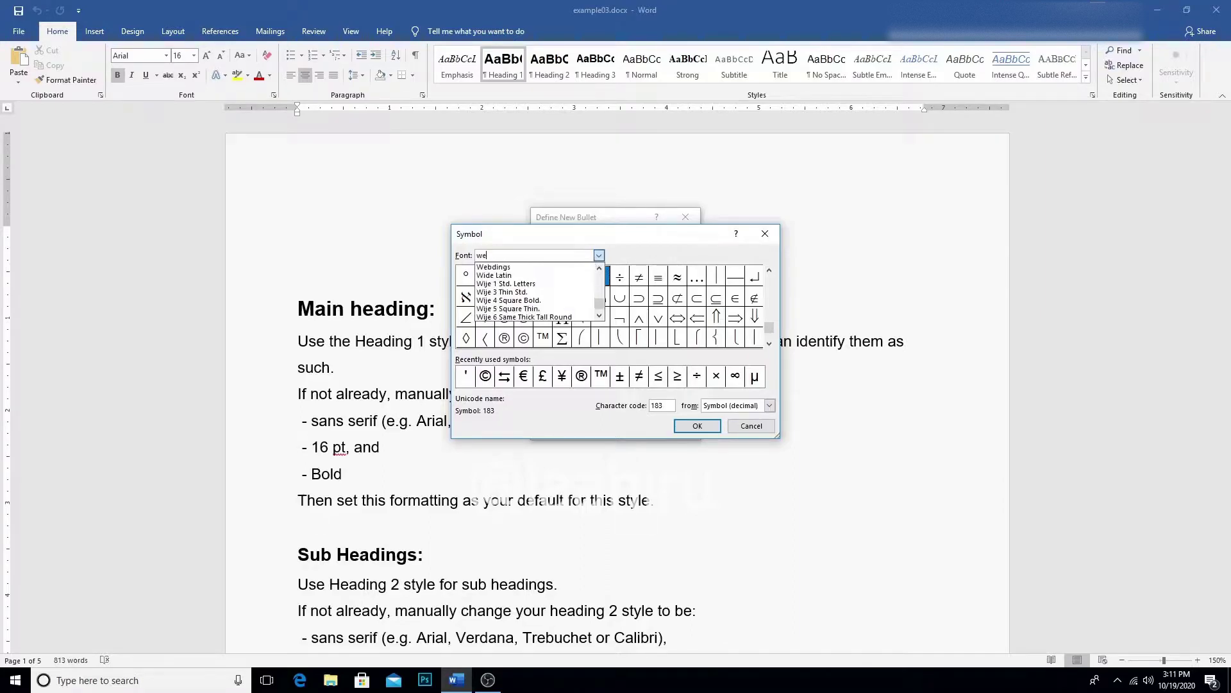
left_click(532, 268)
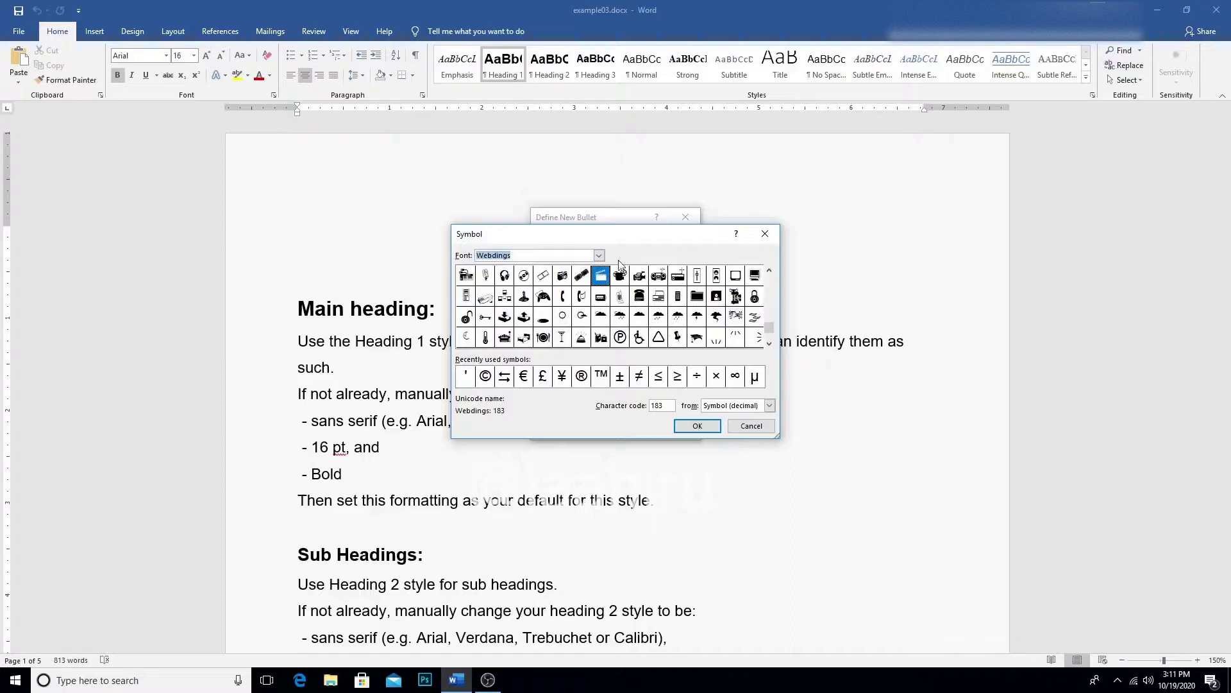
left_click(765, 234)
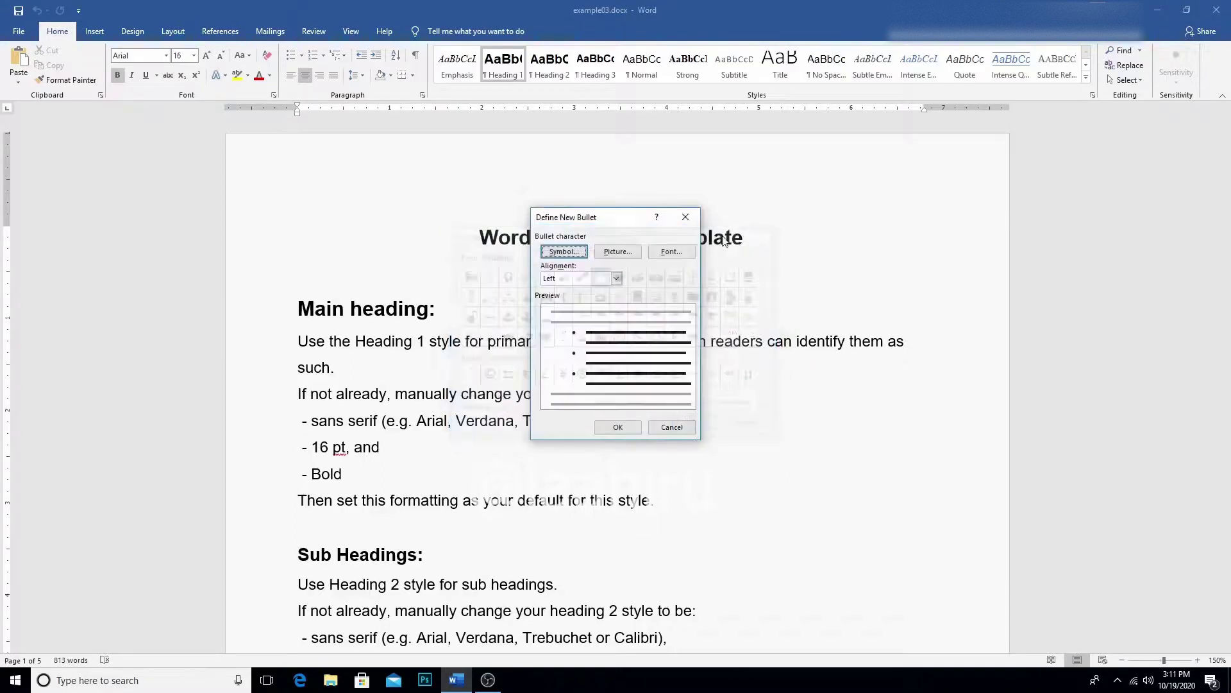
- Look at the picture bullet source, then cancel Define New Bullet without a new bullet
left_click(614, 252)
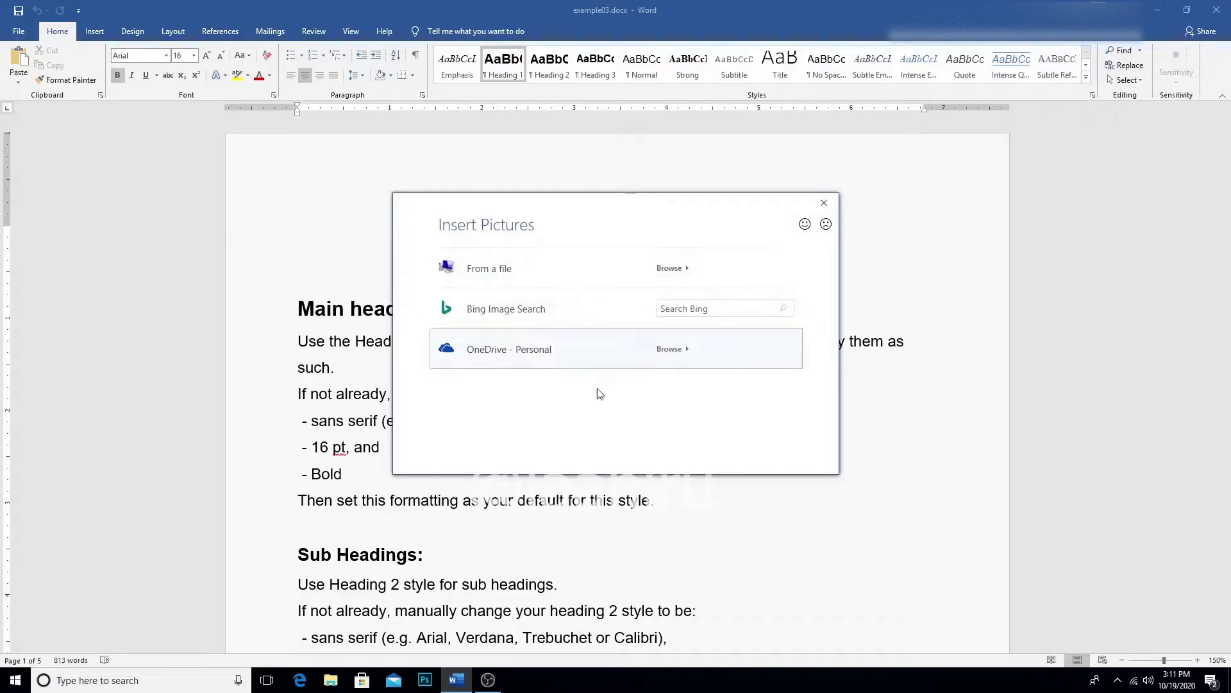
left_click(824, 204)
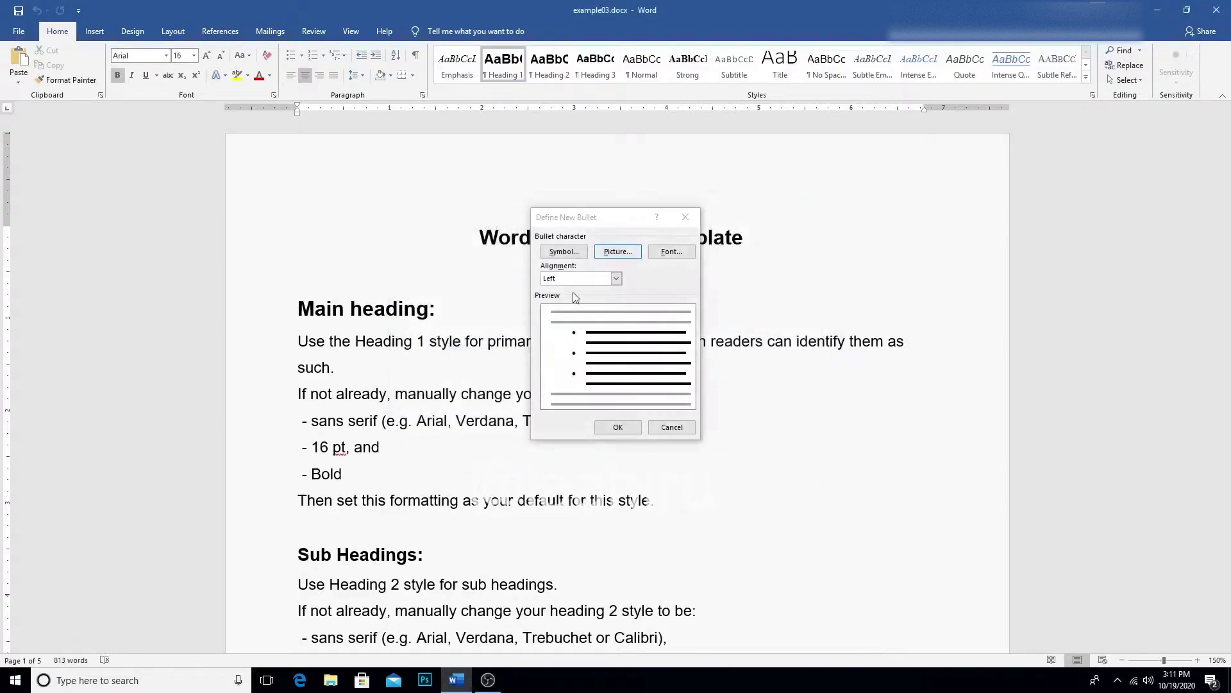
left_click(673, 430)
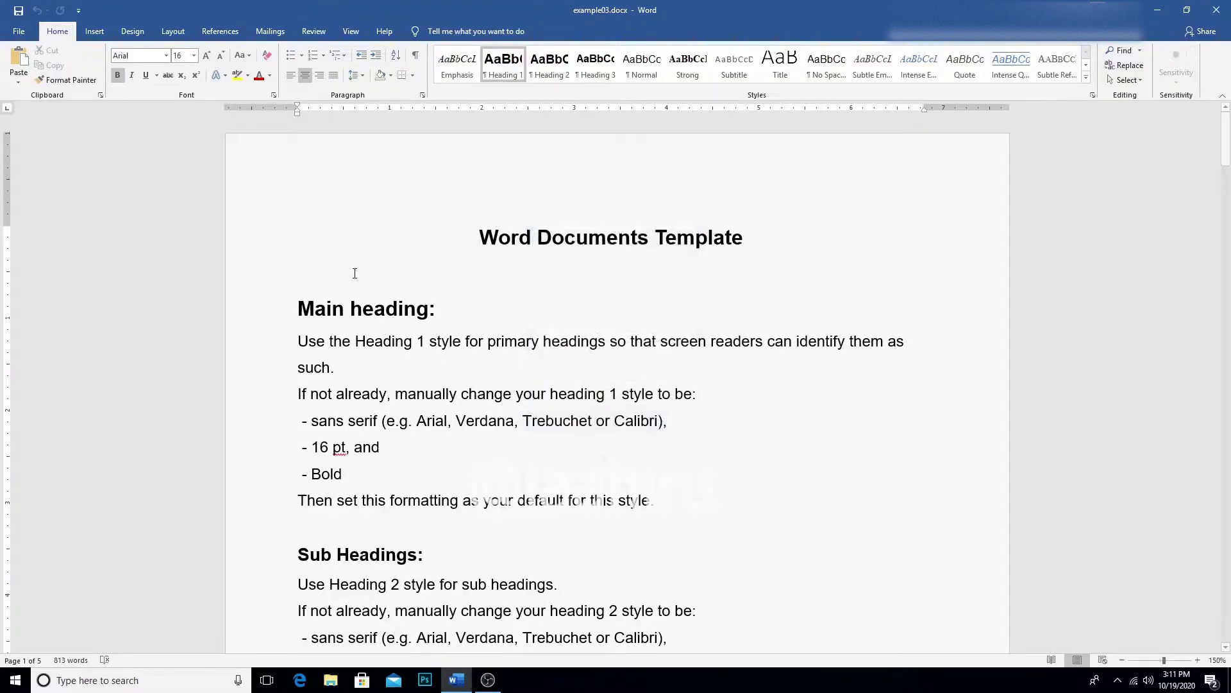
- Add empty lines below the Word Documents Template title and place the cursor there
mouse_move(610, 238)
left_click(745, 240)
key("Return")
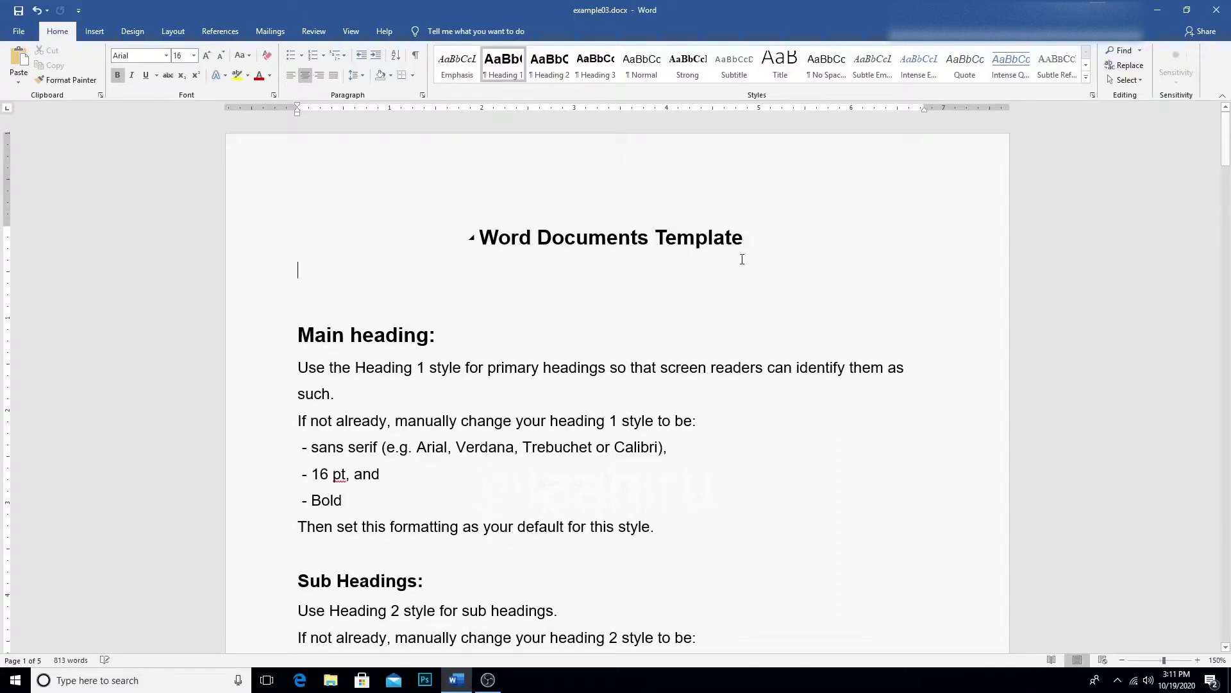
key("Return")
left_click(747, 239)
left_click(385, 311)
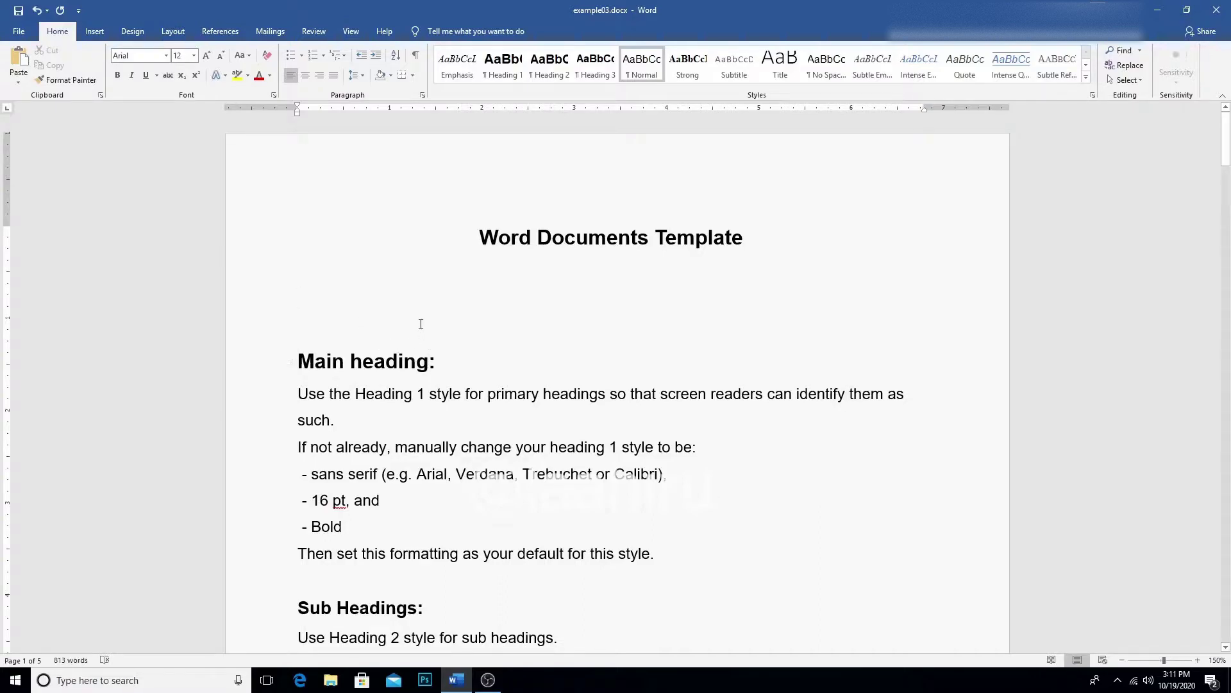
type("one")
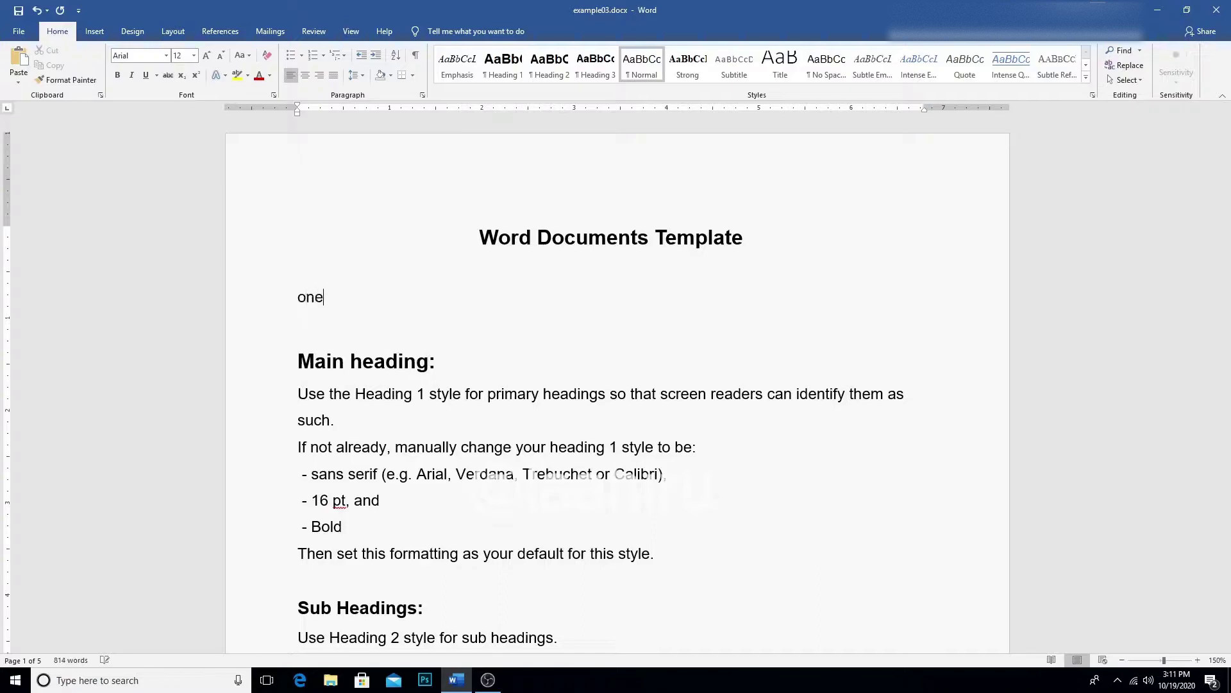
key("BackSpace")
key("BackSpace")
key("BackSpace")
scroll(439, 337, "down", 3)
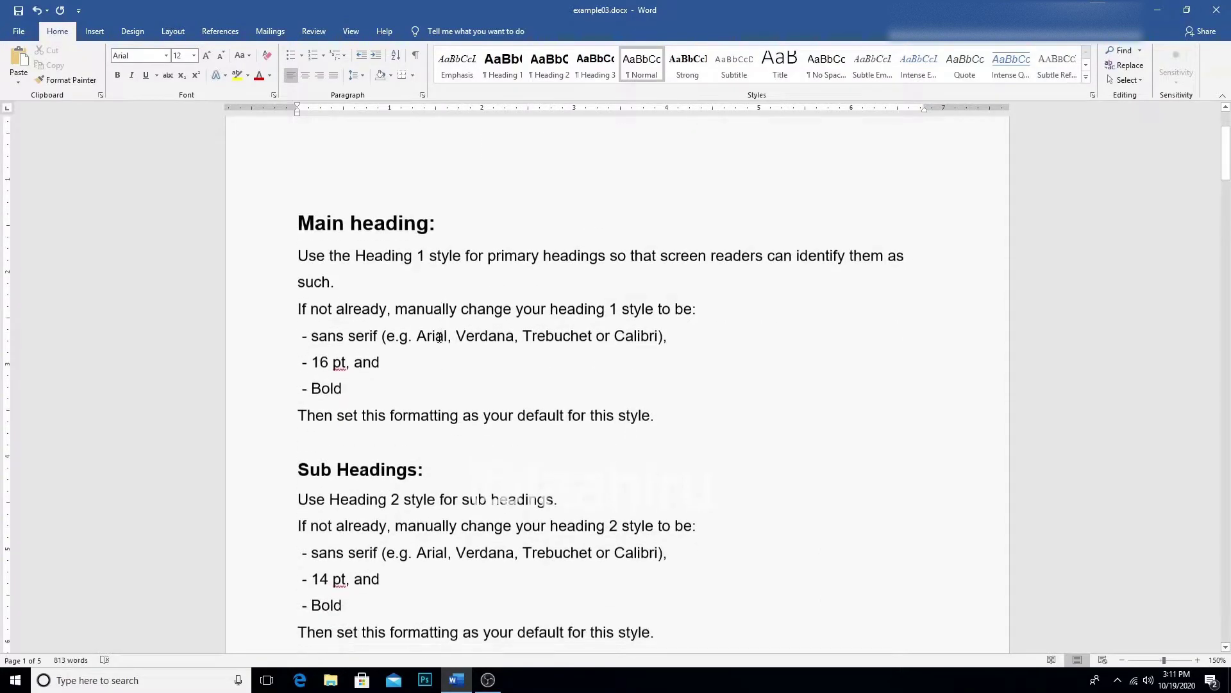
scroll(440, 337, "up", 1)
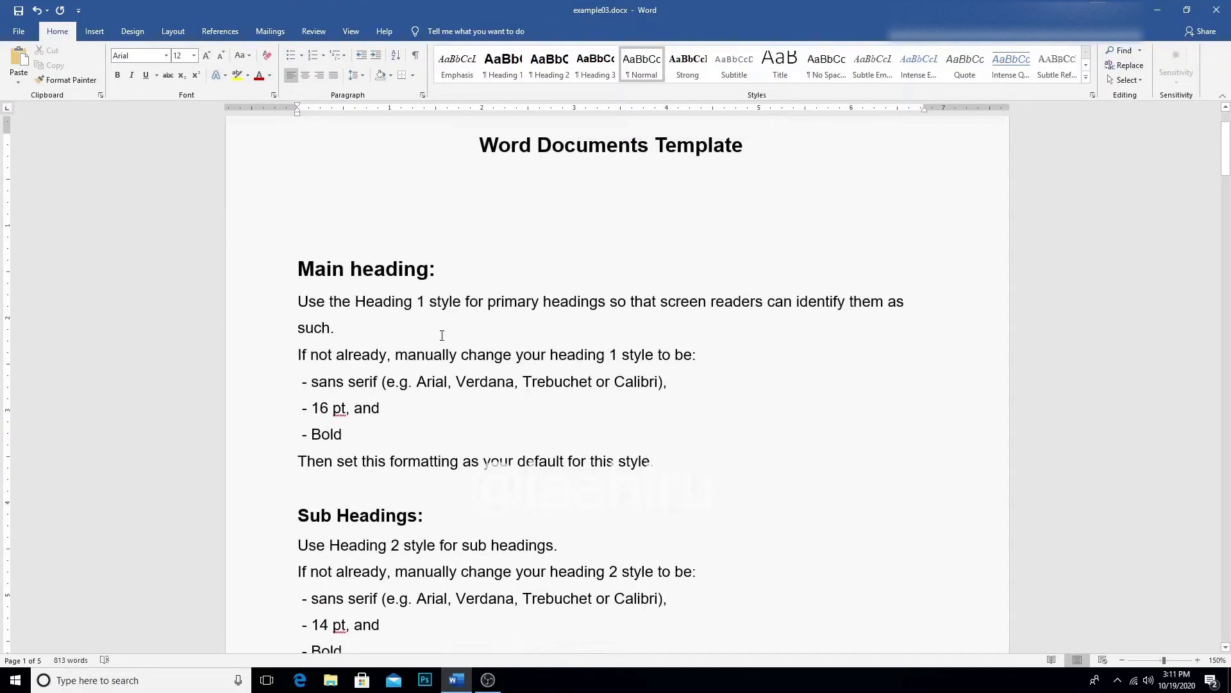
scroll(442, 336, "up", 2)
type("n")
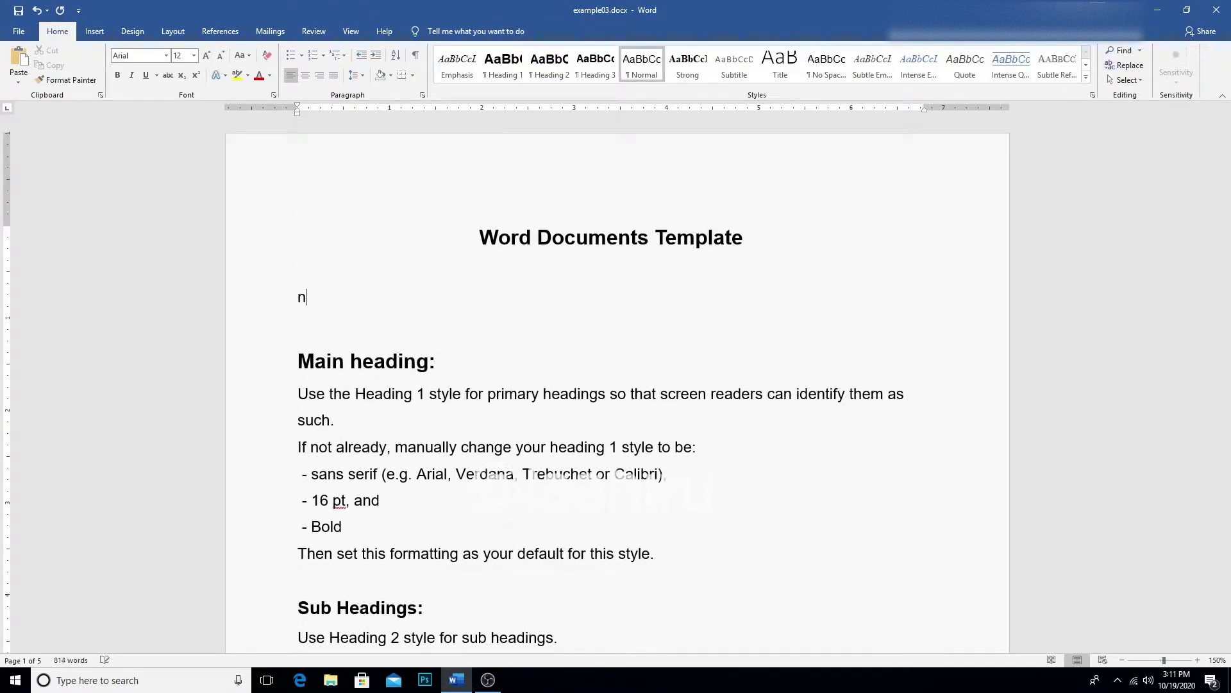
key("BackSpace")
- Type book1, book2 and book3 on separate lines beneath the title
type("b")
type("ook")
type("1")
key("Return")
type("n")
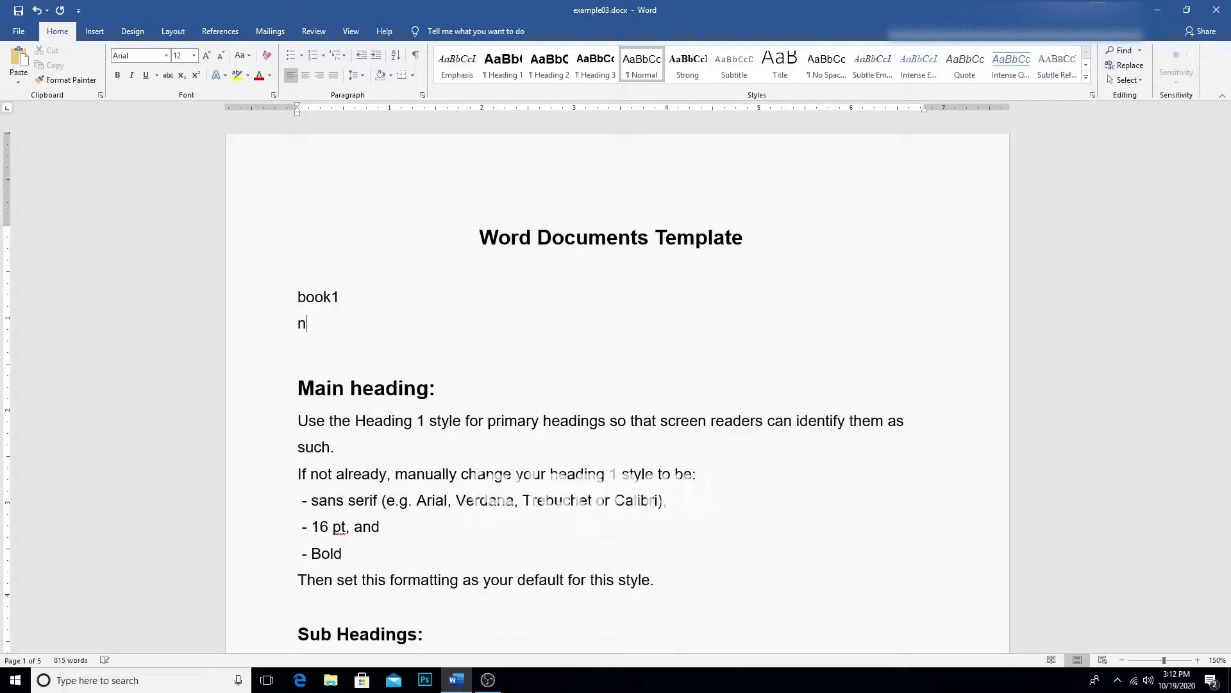
key("BackSpace")
type("bgj")
key("BackSpace")
key("BackSpace")
key("BackSpace")
type("b")
type("ook2")
key("Return")
type("boo")
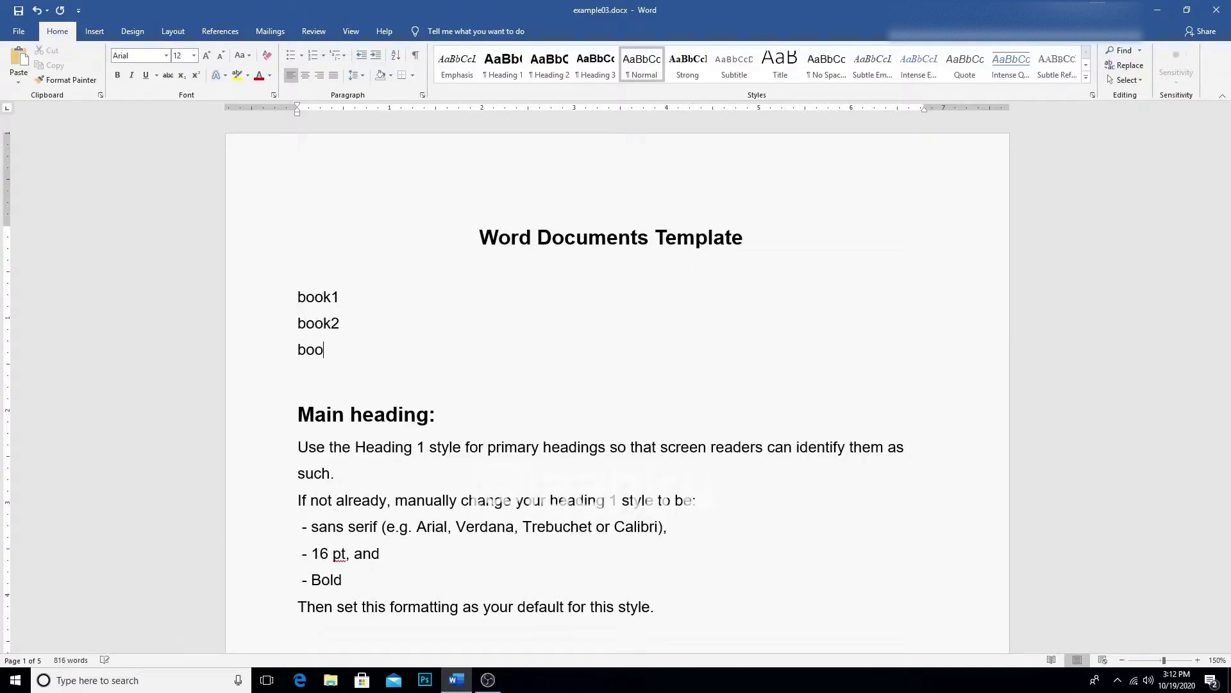
type("k3")
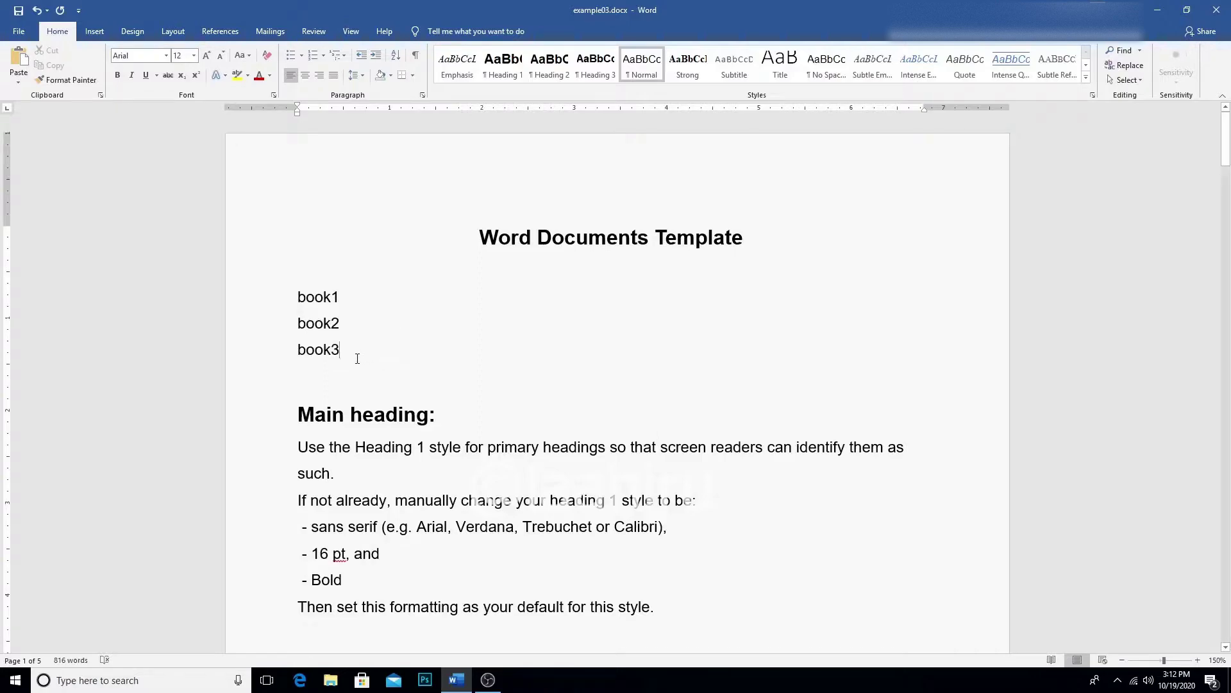
- Give book1–book3 arrow bullets and add an empty fourth bullet below book3
left_click_drag(351, 354, 284, 294)
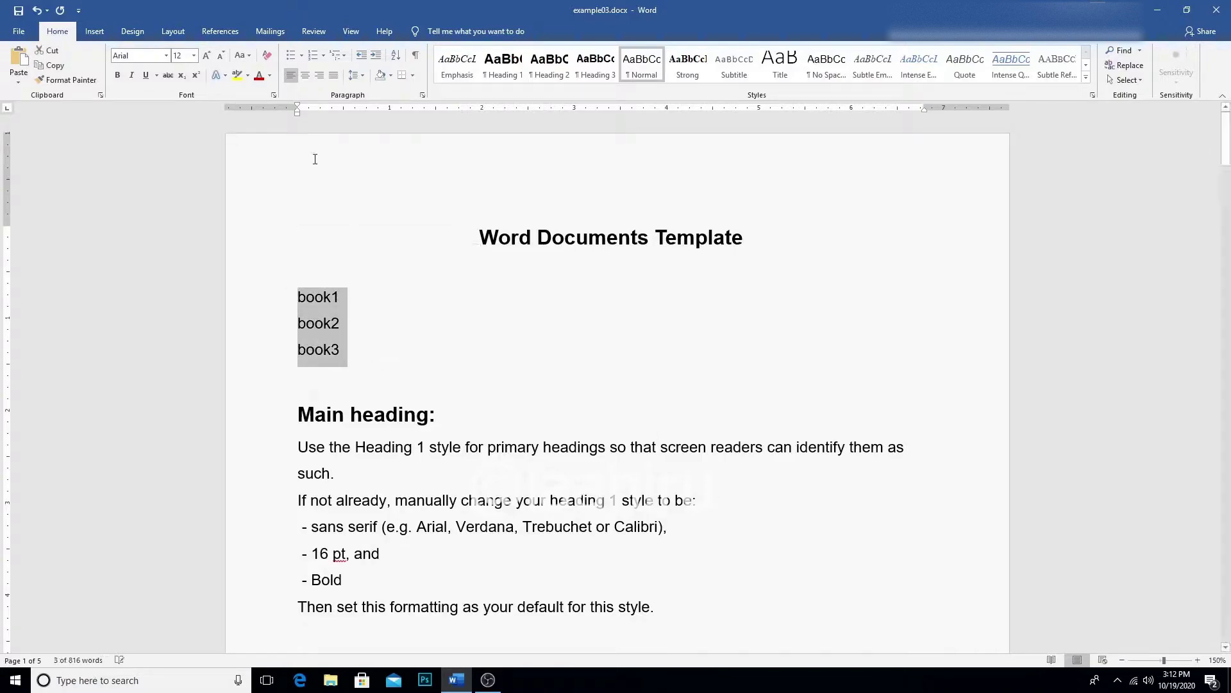
left_click(301, 56)
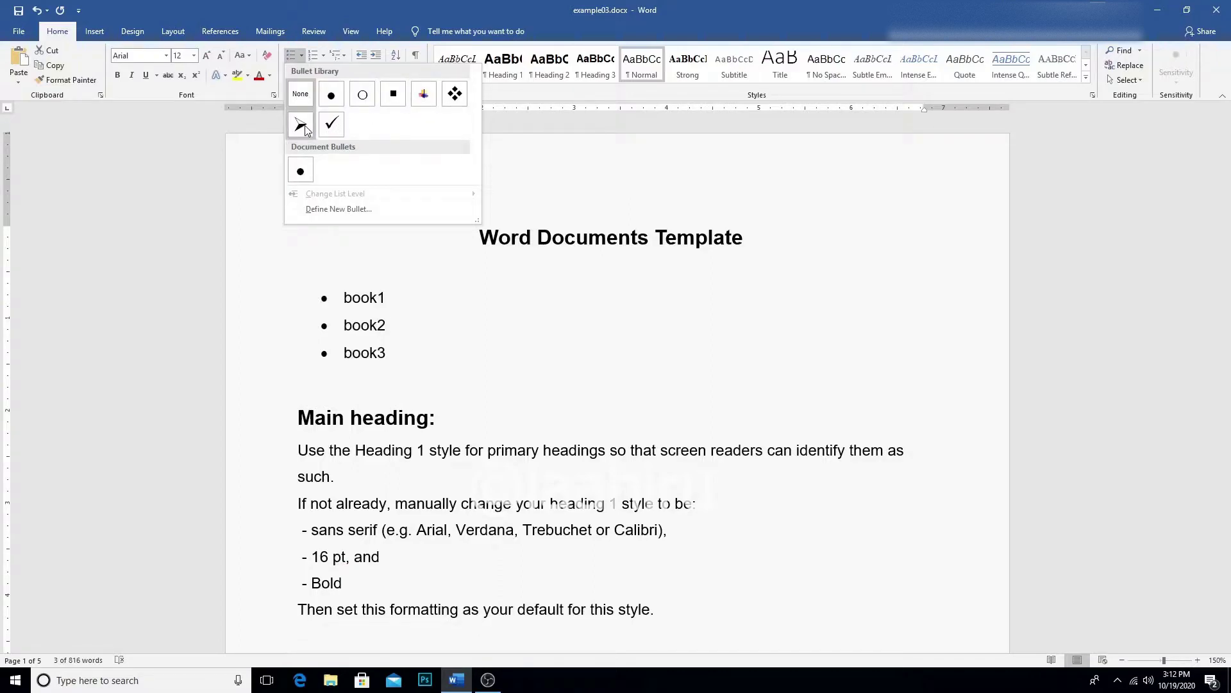
key("Escape")
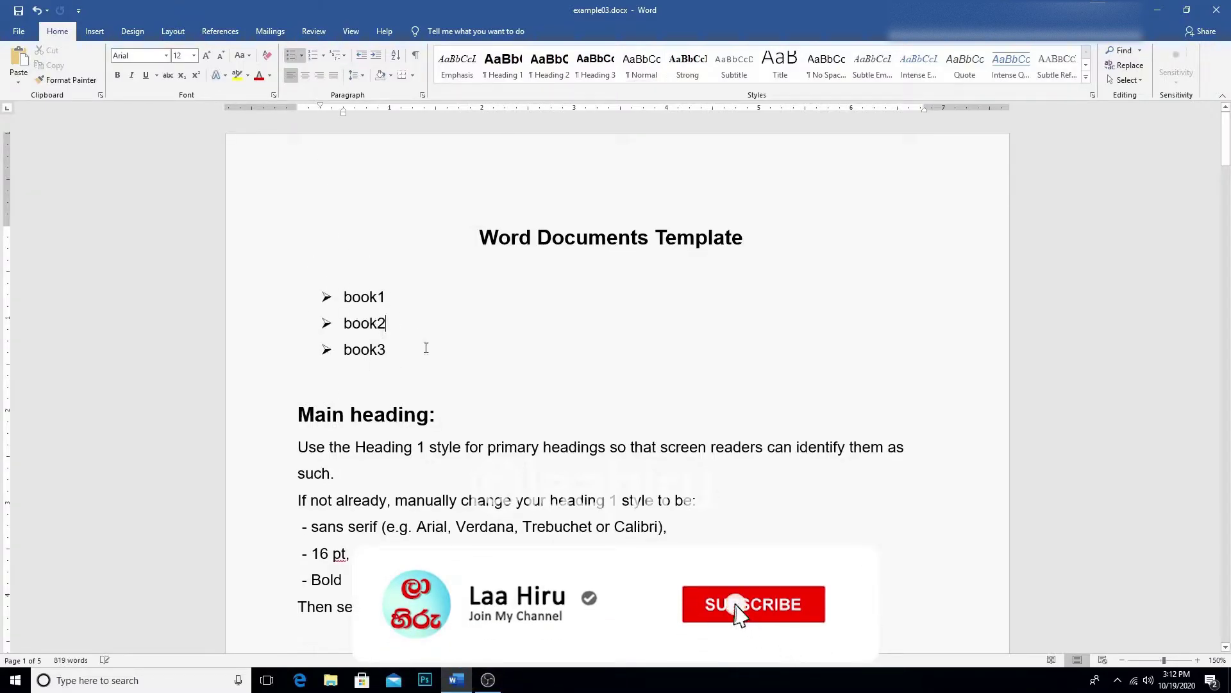
left_click_drag(393, 349, 283, 288)
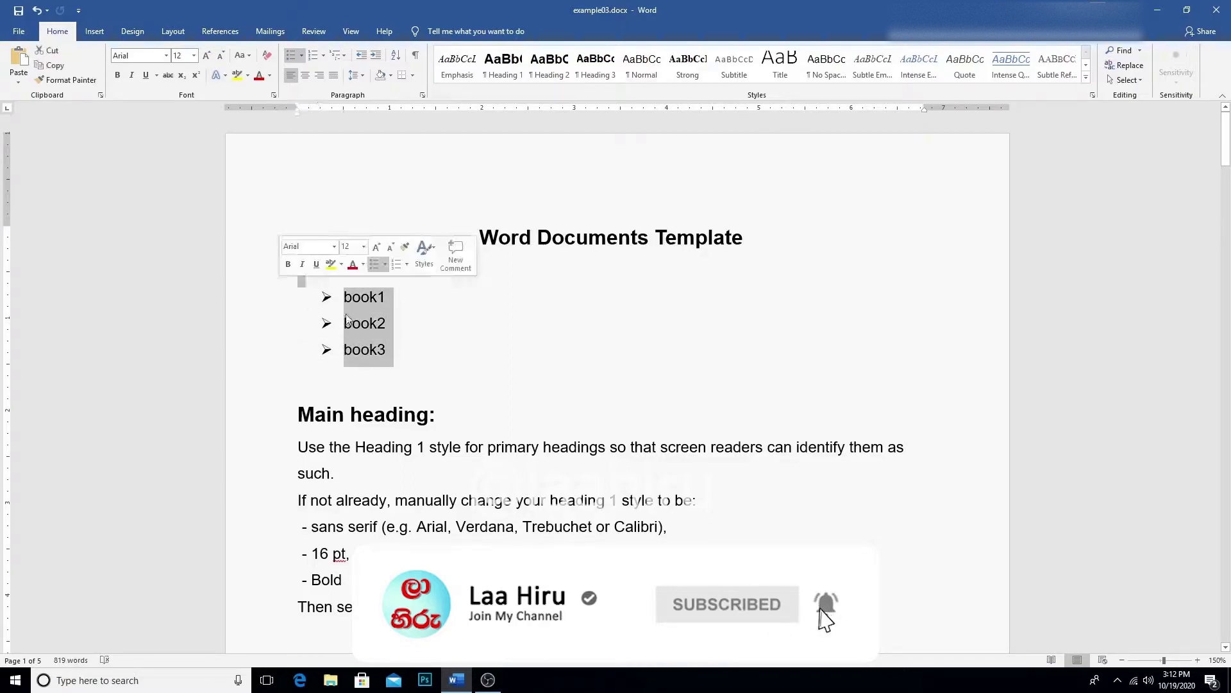
left_click(394, 349)
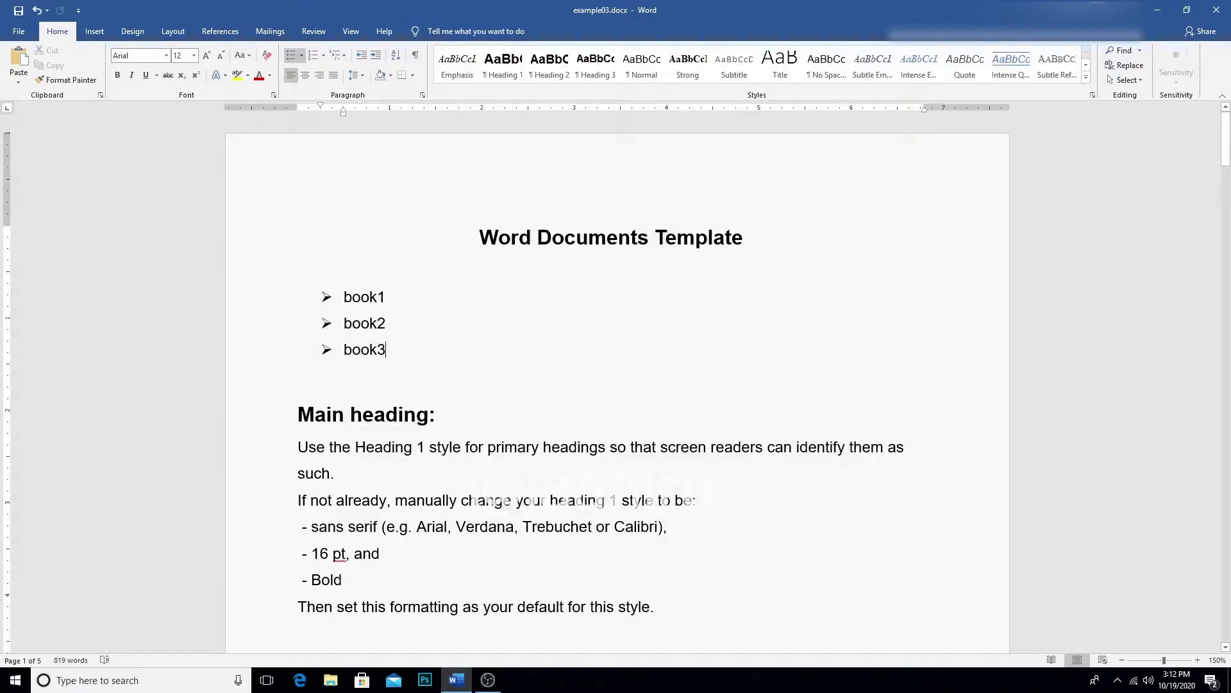
key("Return")
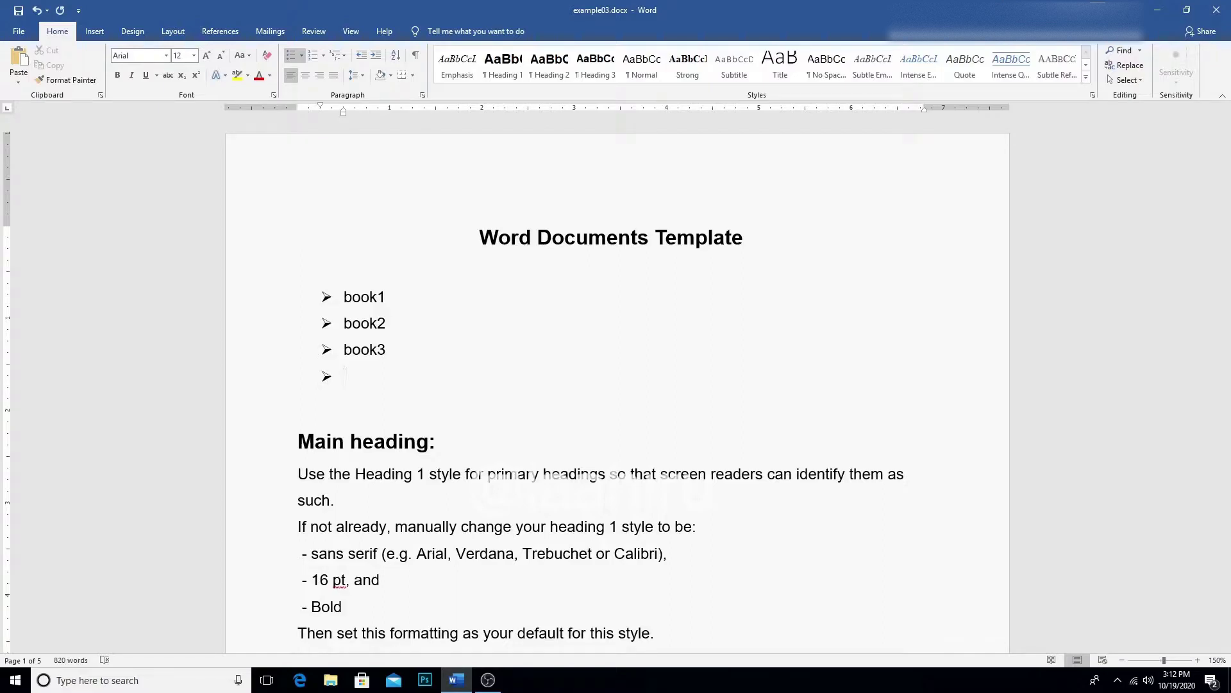
type("boo")
type("k")
type("4")
key("Return")
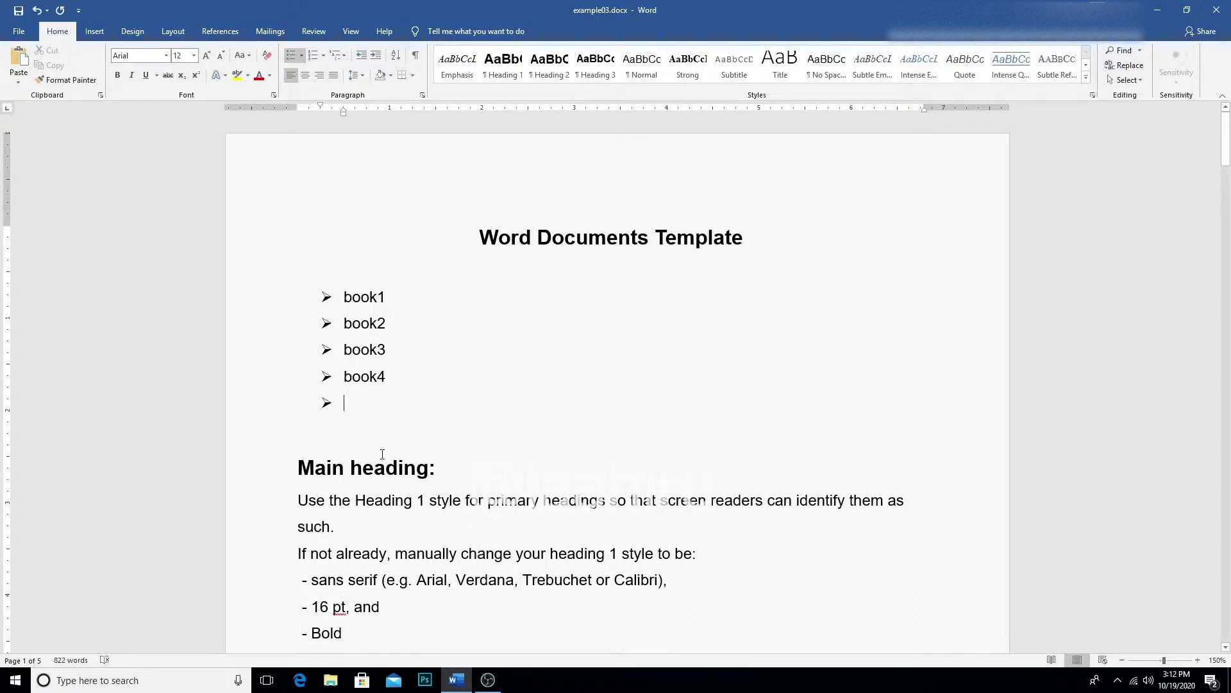
left_click(303, 57)
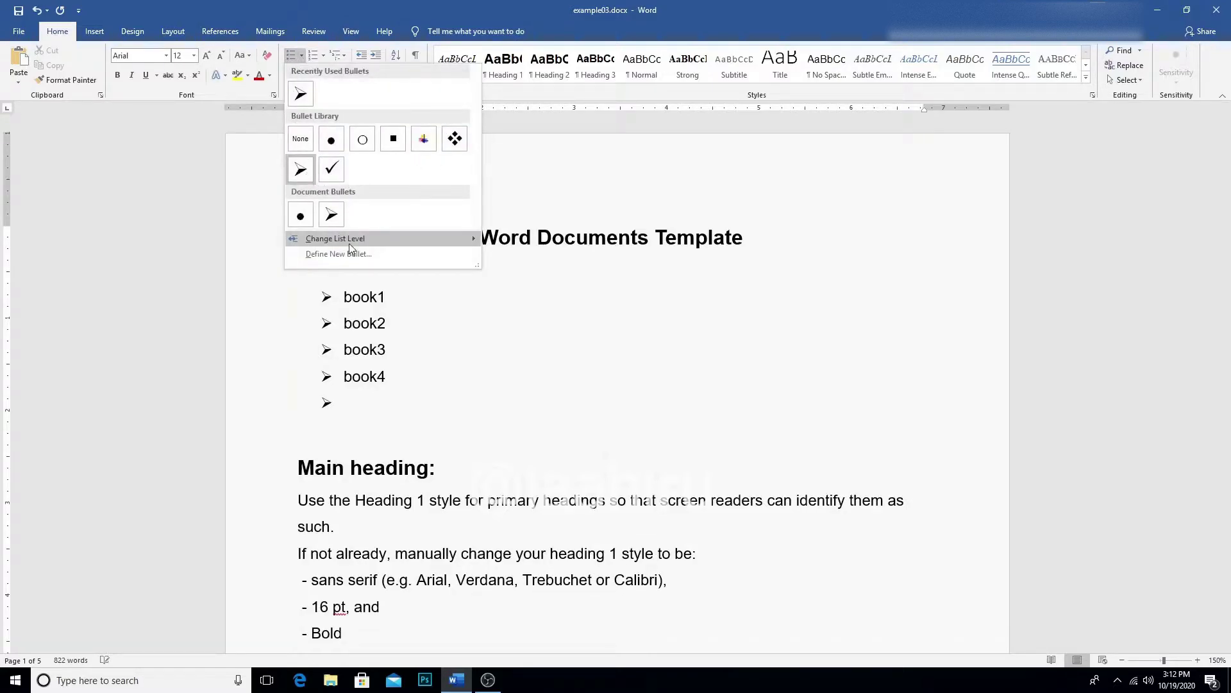
mouse_move(334, 239)
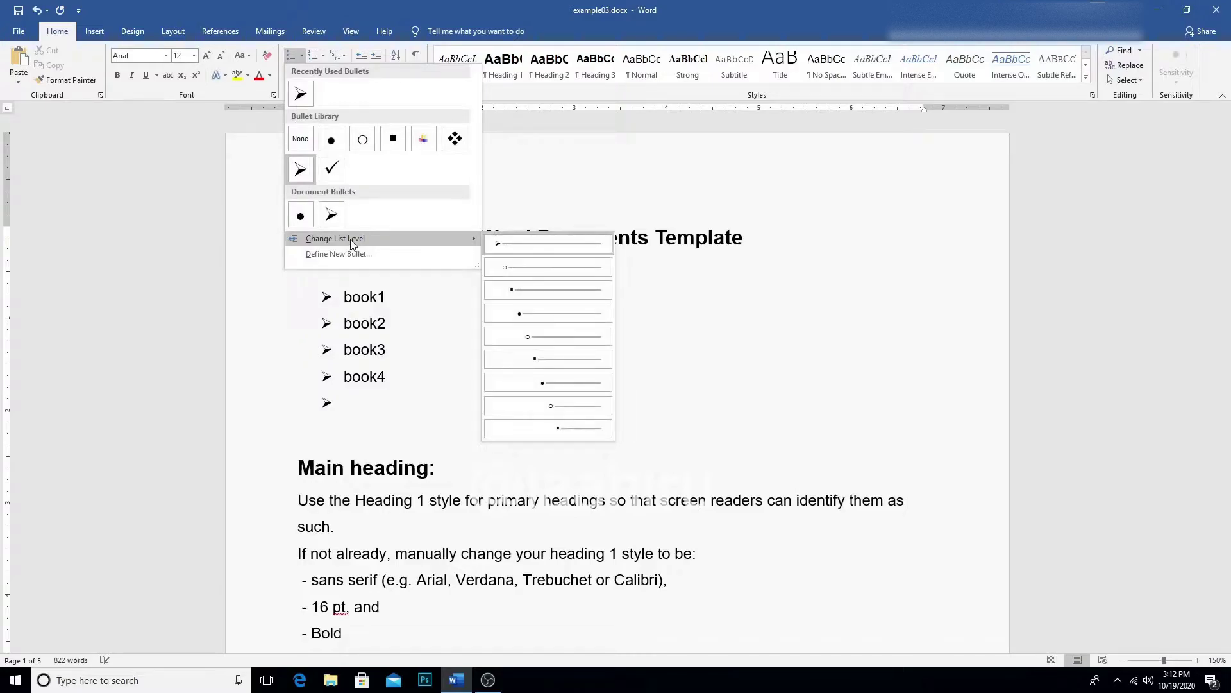
left_click(347, 254)
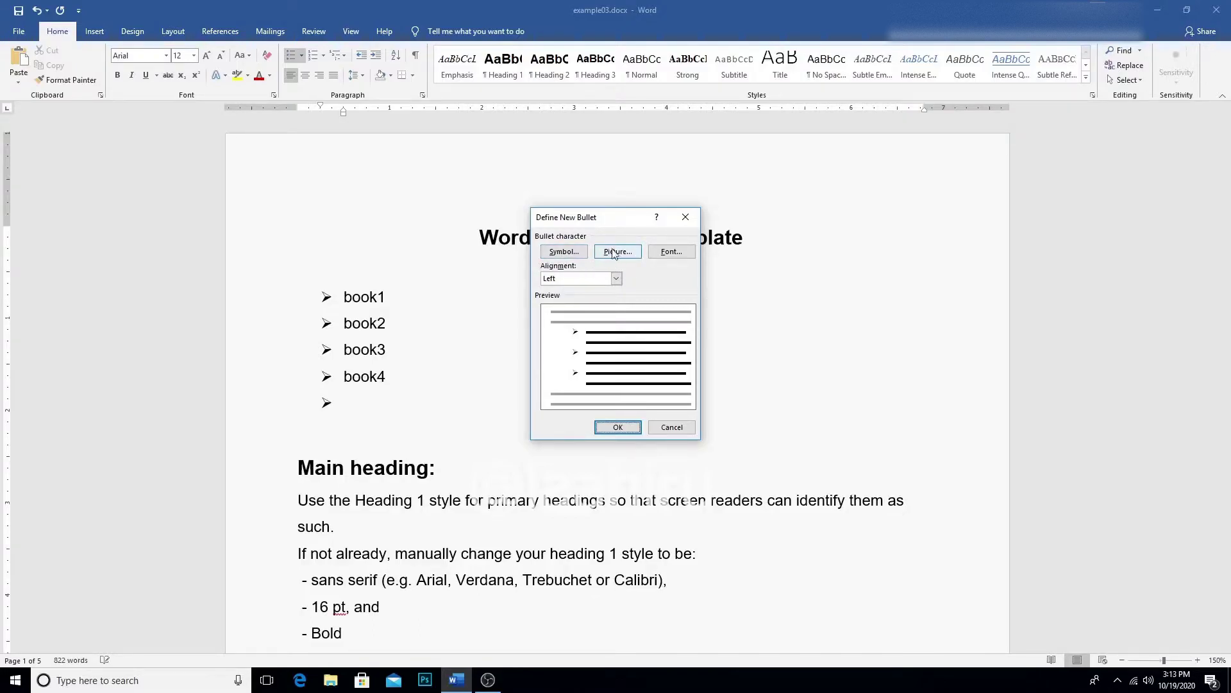
left_click(616, 278)
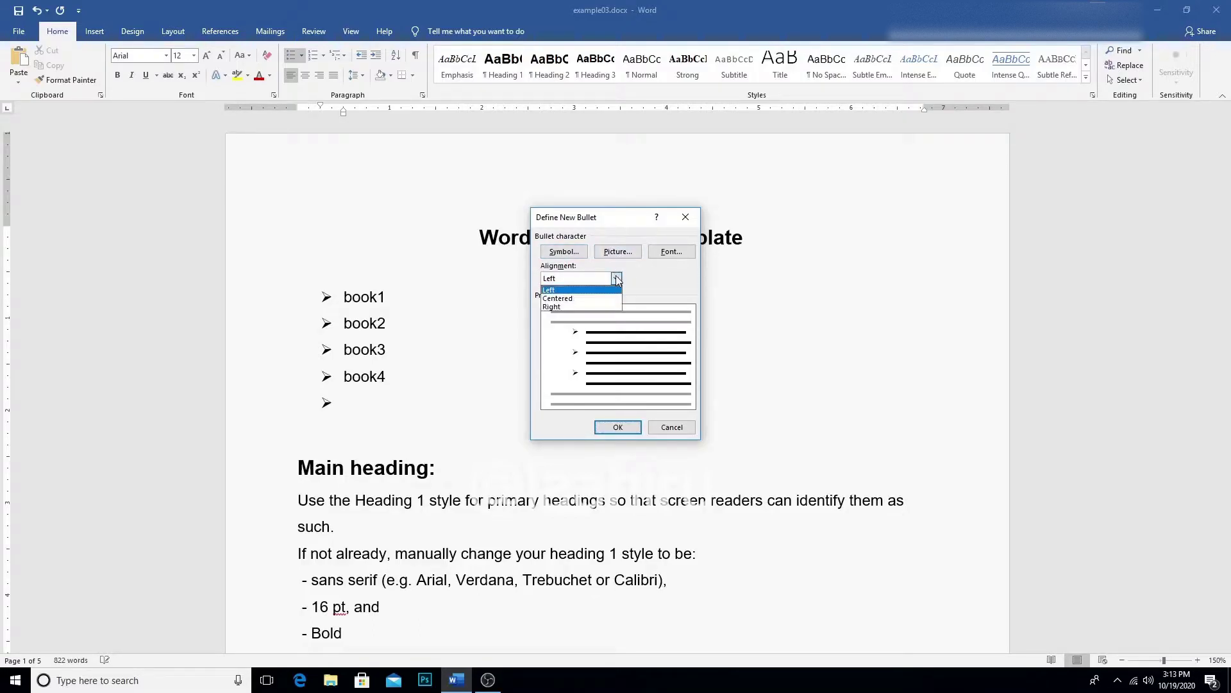
left_click(685, 217)
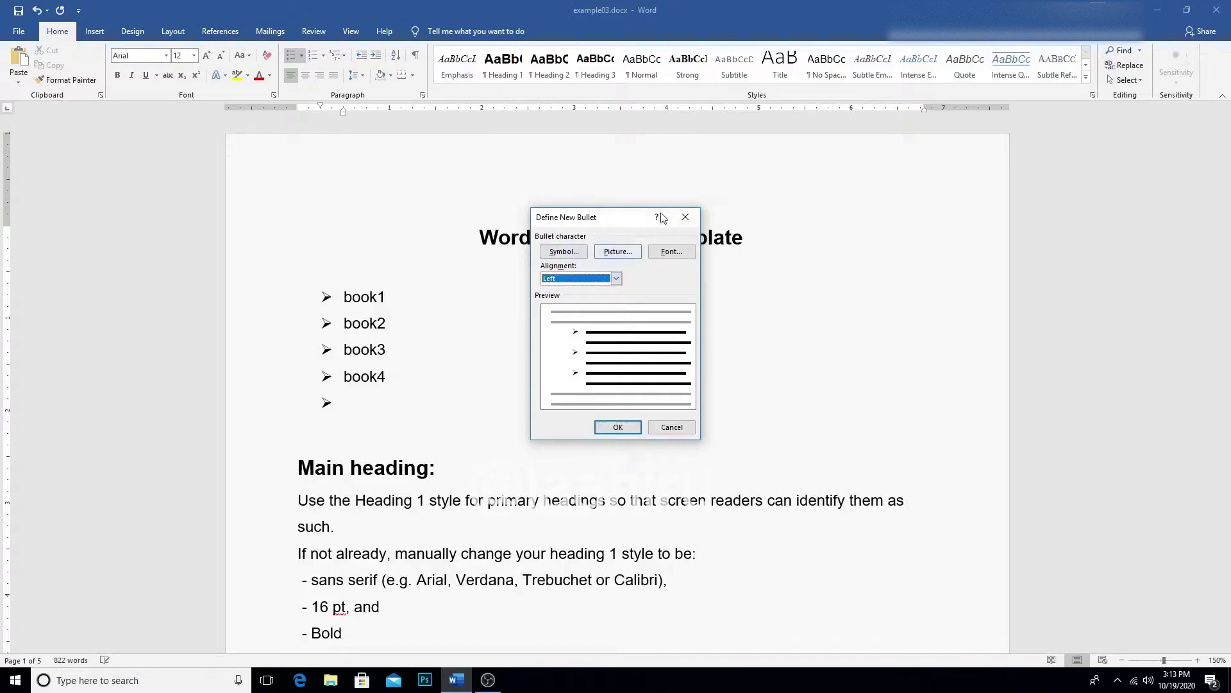
left_click(685, 217)
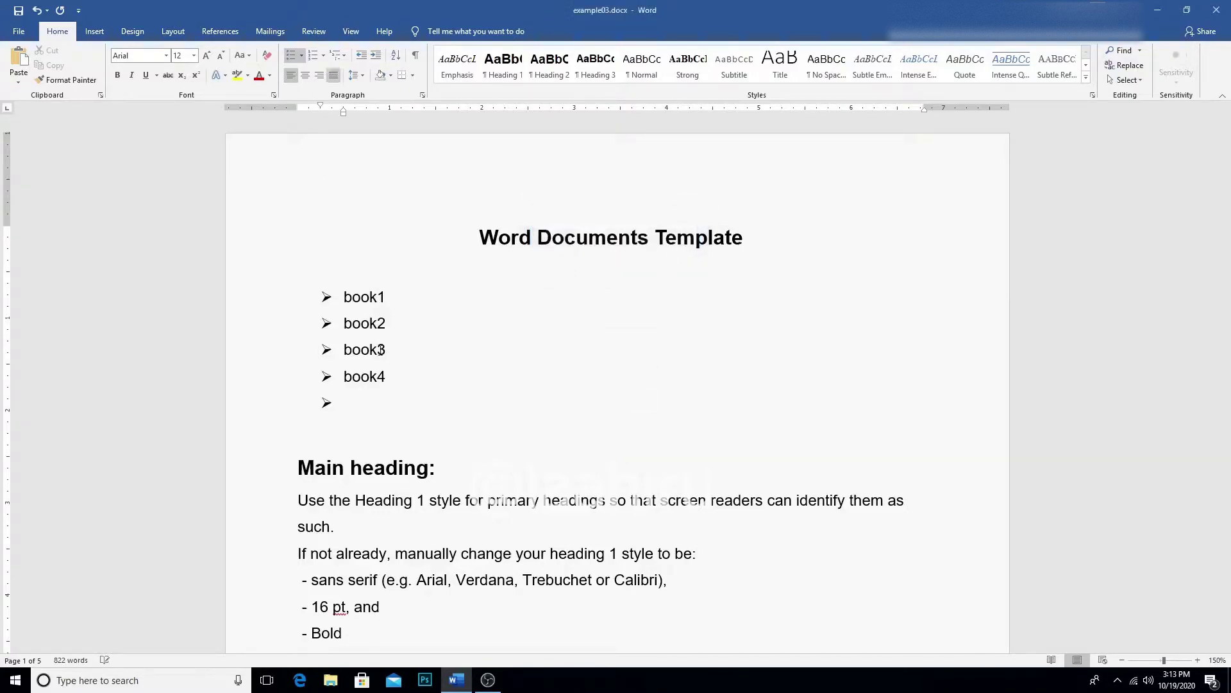
- Number the book list a), b), c) and remove the empty bullet line below it
left_click_drag(344, 376, 297, 307)
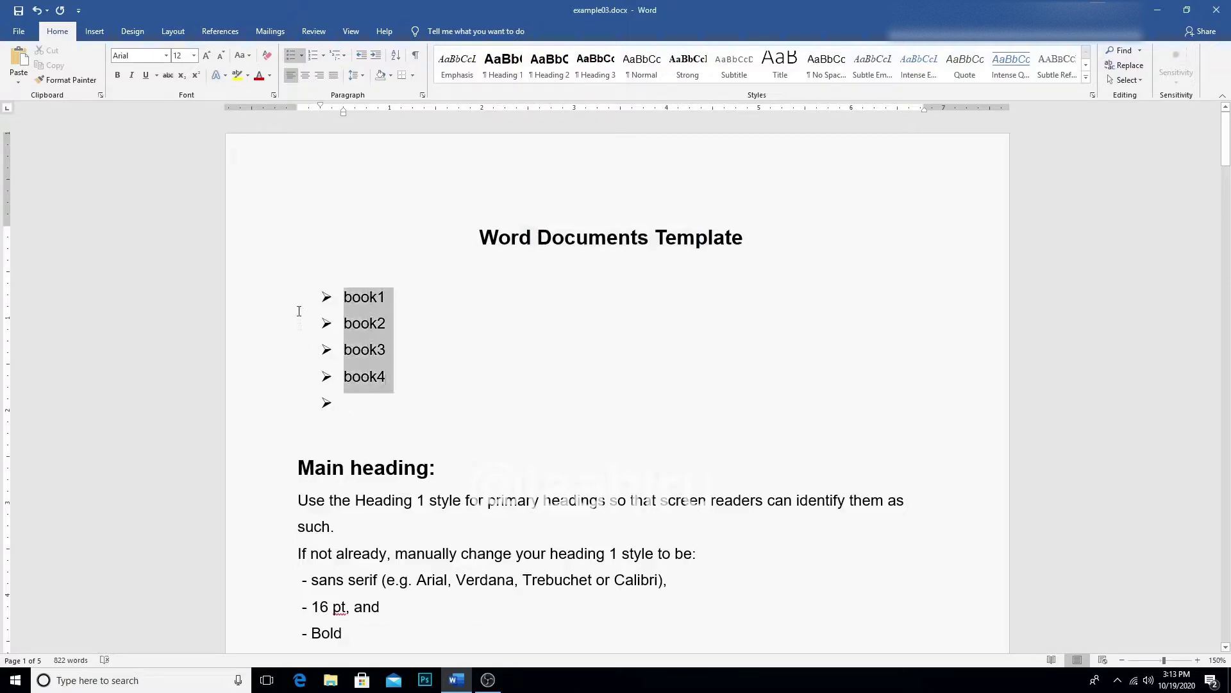
left_click(323, 56)
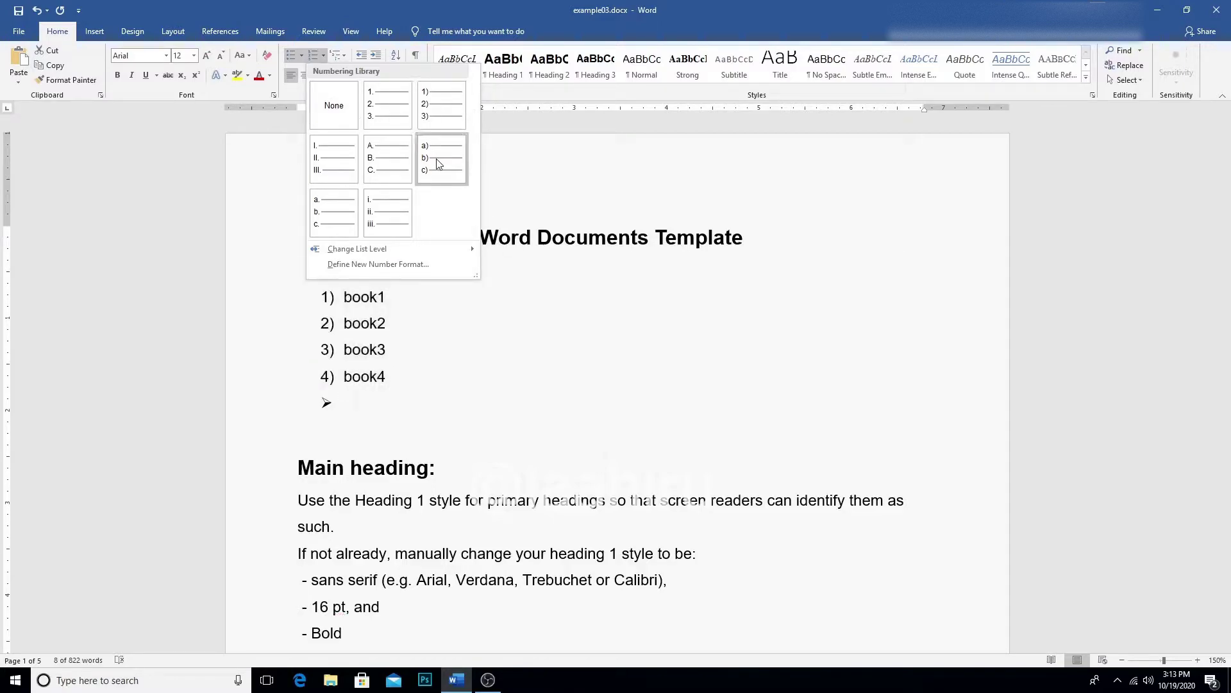
key("Escape")
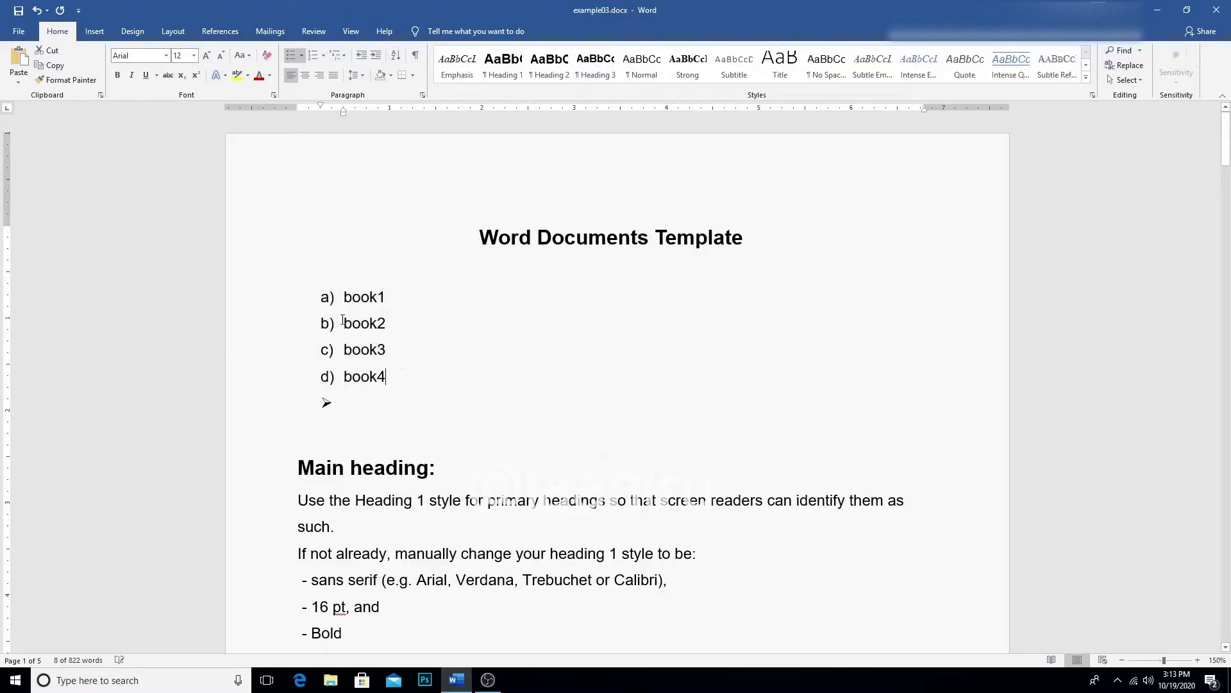
left_click(409, 373)
left_click(341, 411)
key("BackSpace")
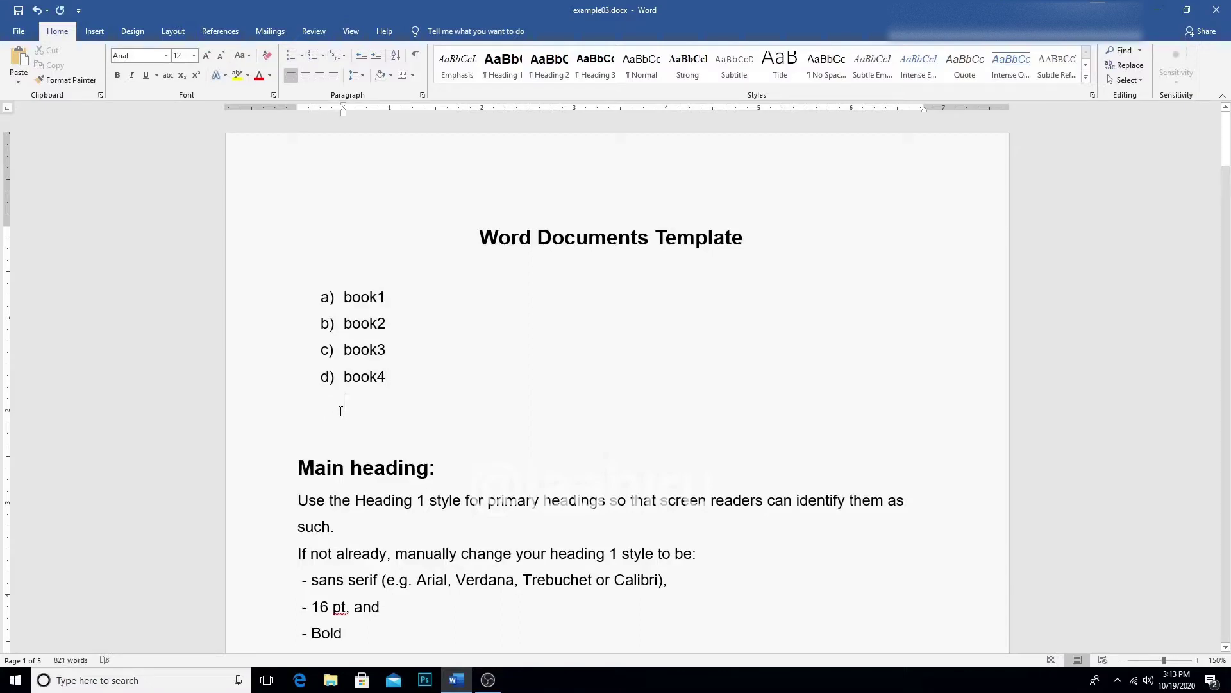
key("BackSpace")
key("BackSpace")
key("BackSpace")
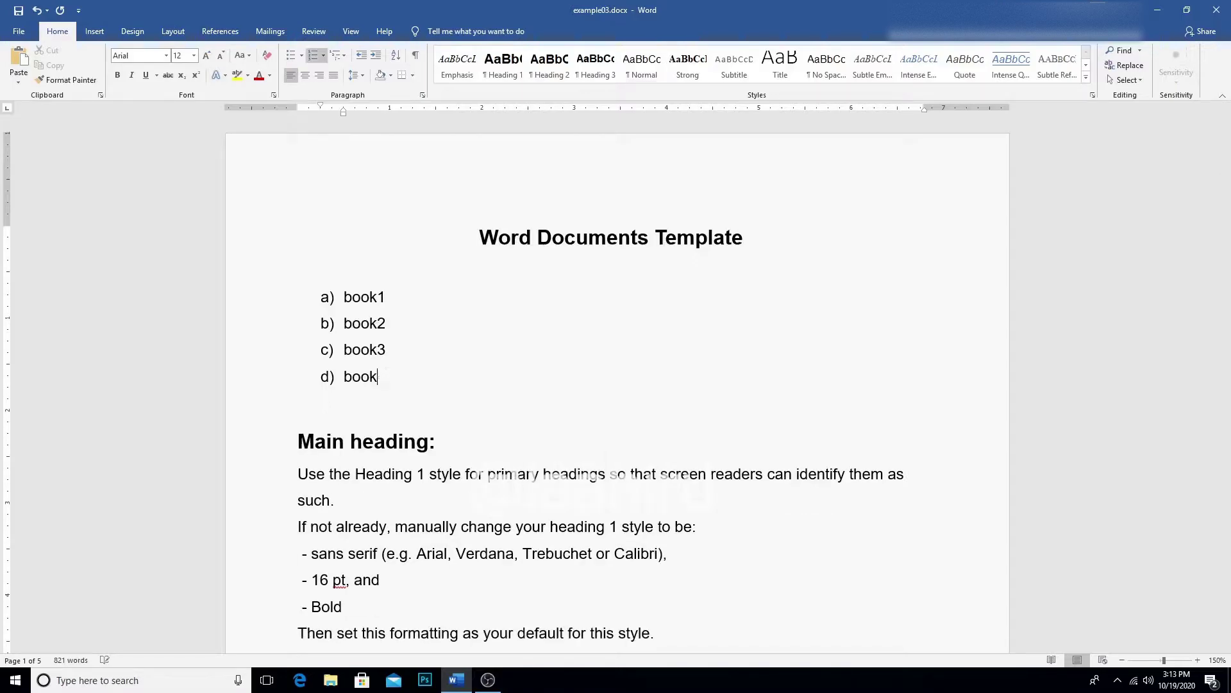
type("4")
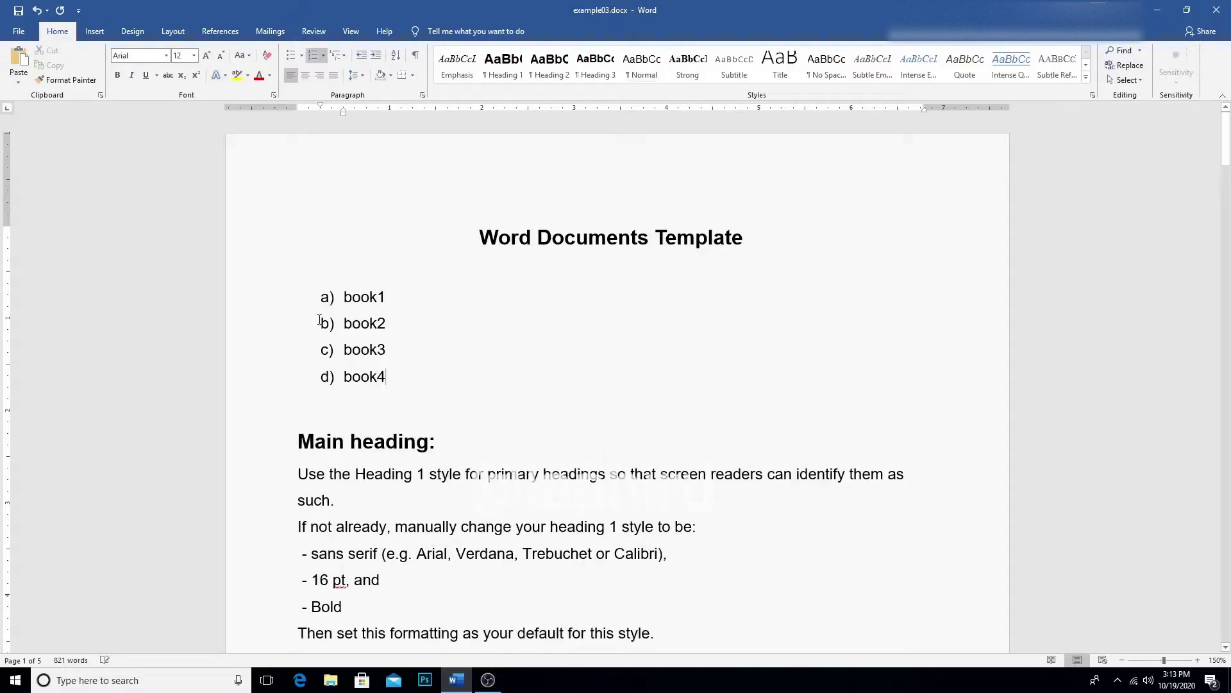
- Switch the book1–book4 list numbering to Roman numerals I. to IV
left_click(319, 298, "shift")
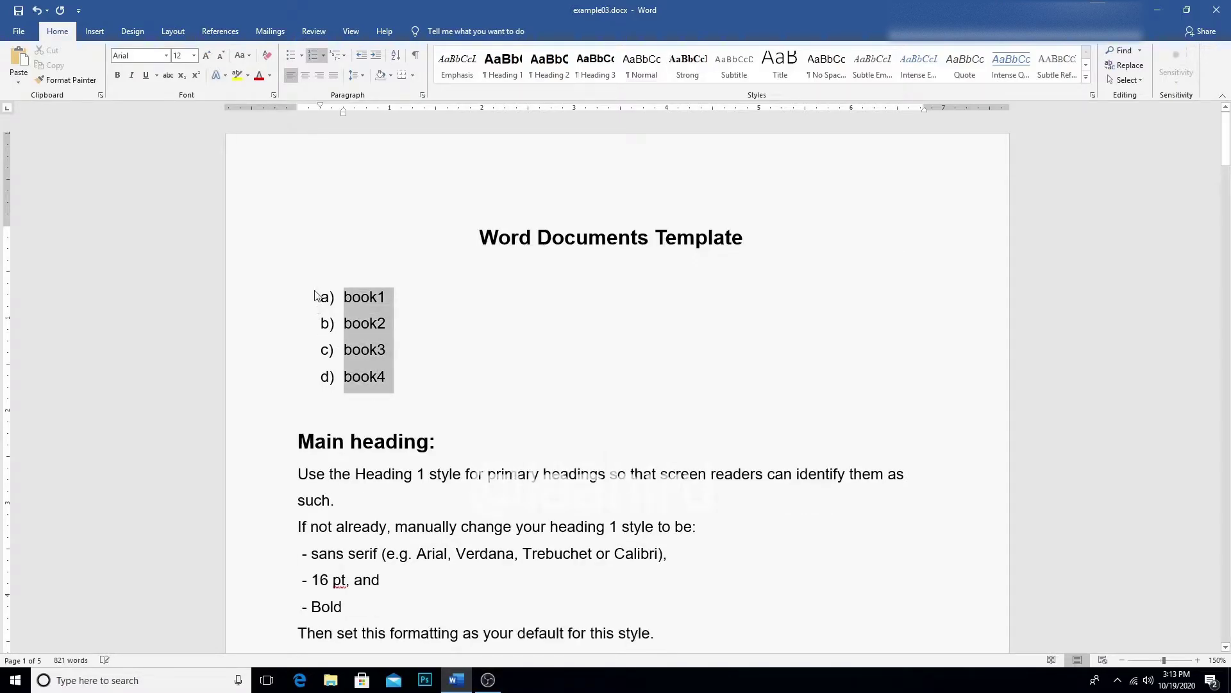
left_click(323, 55)
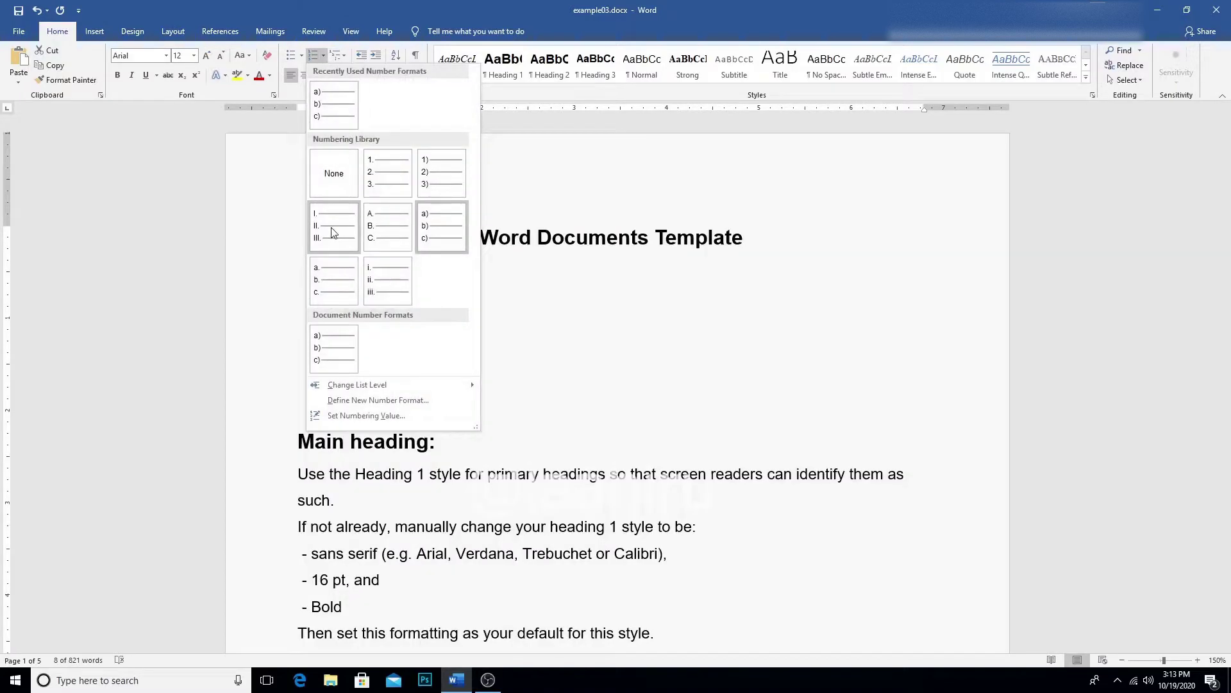
key("Escape")
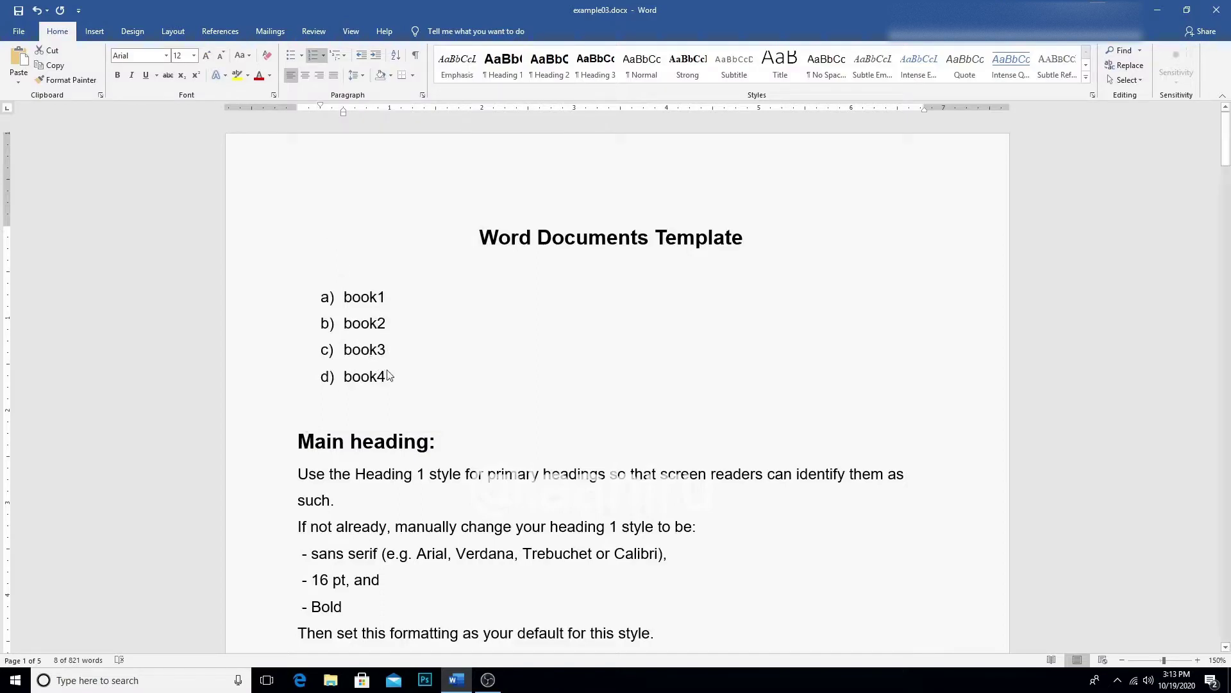
key("ctrl+y")
left_click(393, 383)
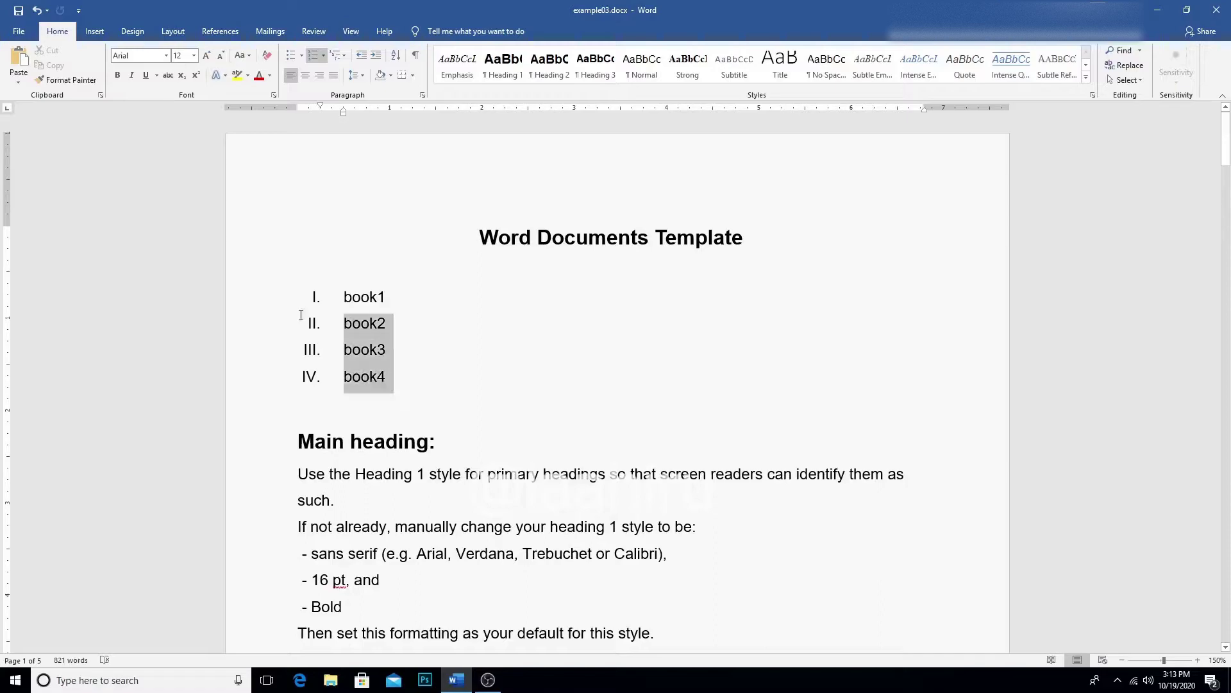
left_click_drag(391, 377, 301, 295)
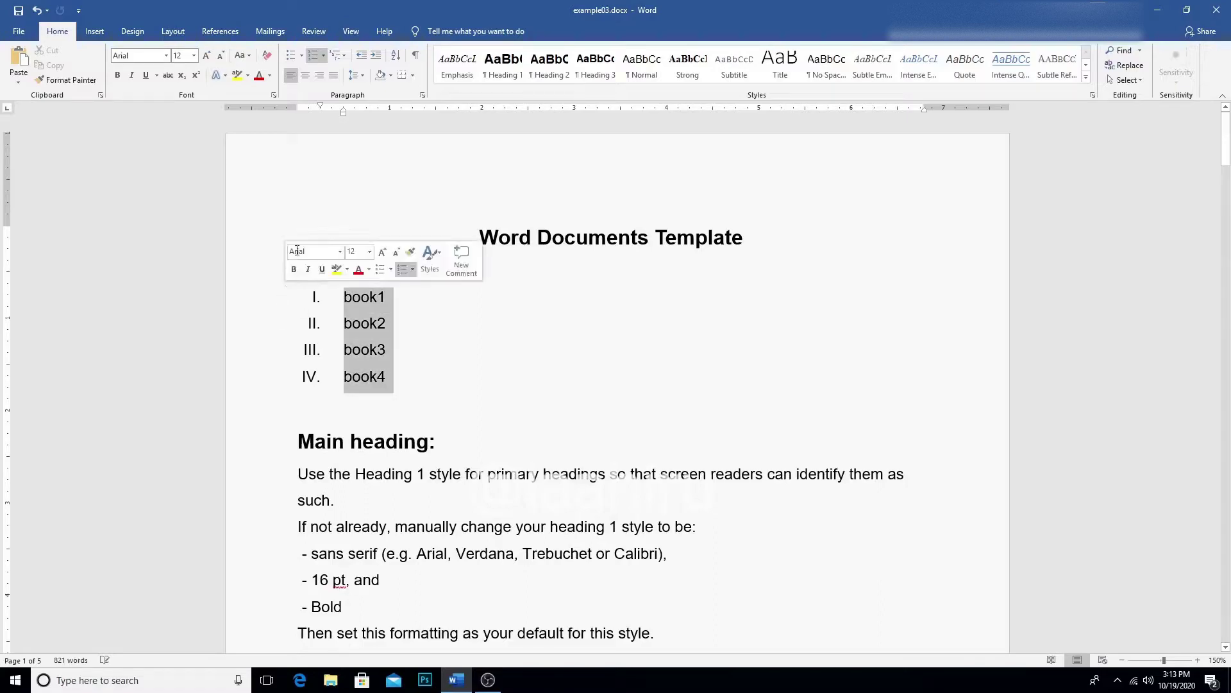
left_click(325, 57)
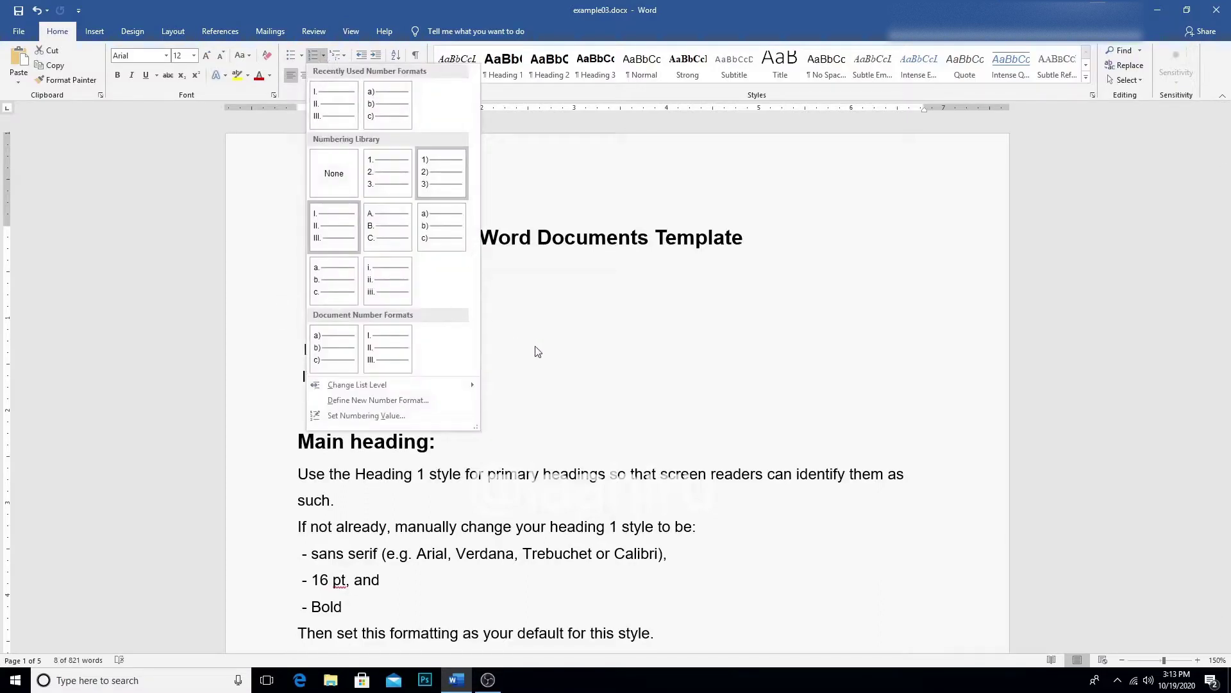
key("Escape")
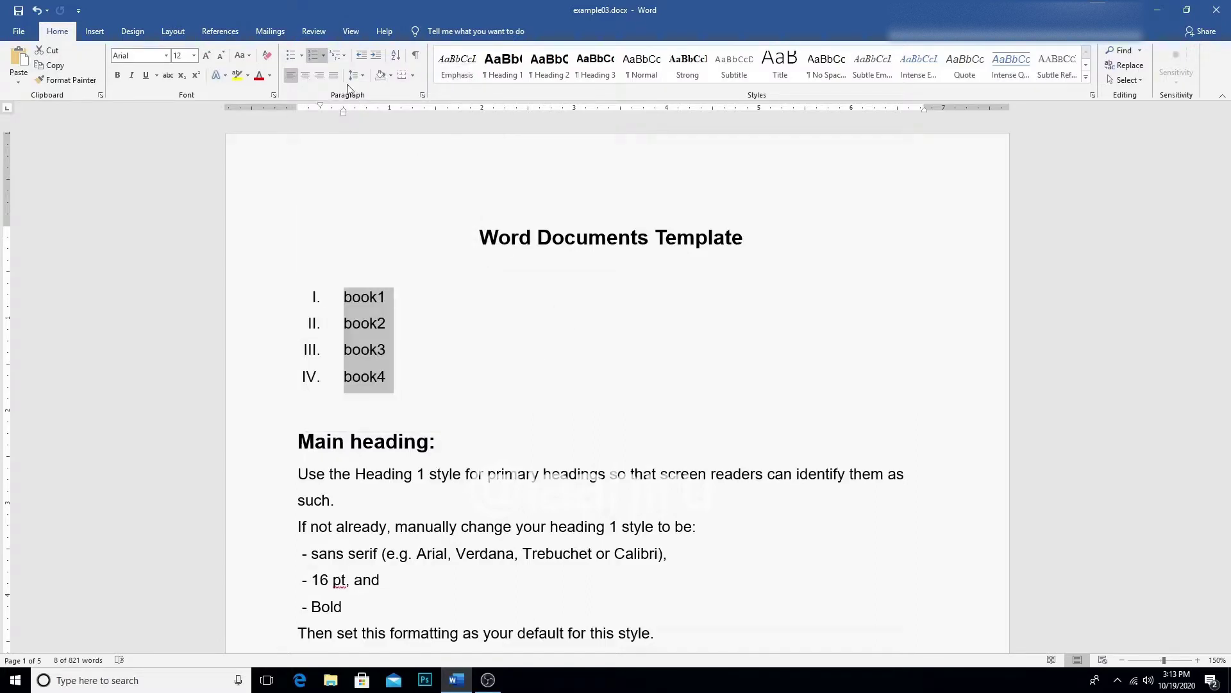
- Browse the Multilevel List gallery, then delete the selected Roman-numbered book1–book4 list
left_click(346, 59)
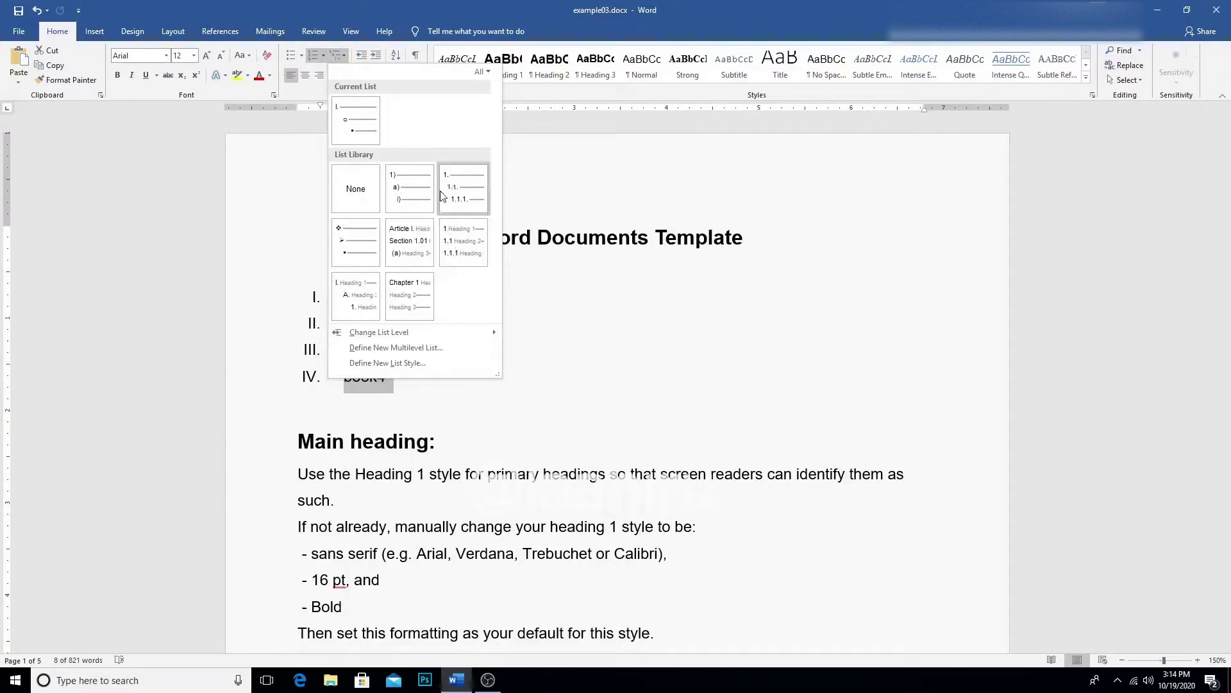
key("Escape")
key("Delete")
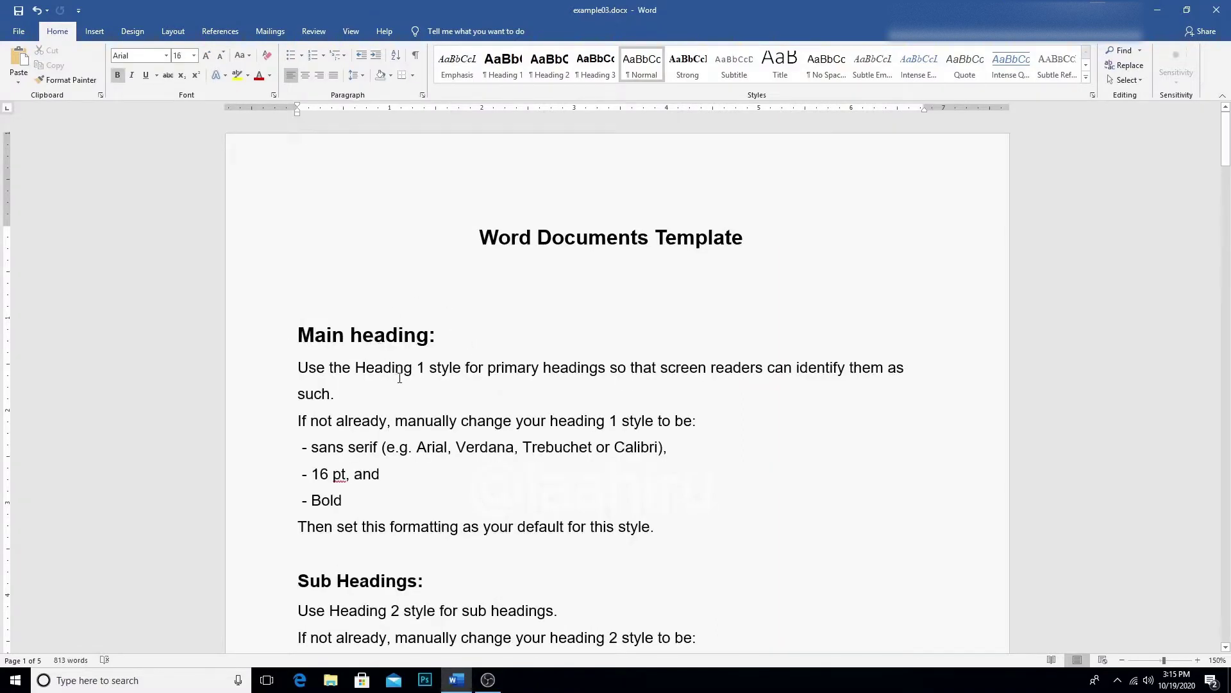
- Select the Main heading section, try left, center and right alignment, then justify it
scroll(400, 378, "down", 1)
mouse_move(366, 289)
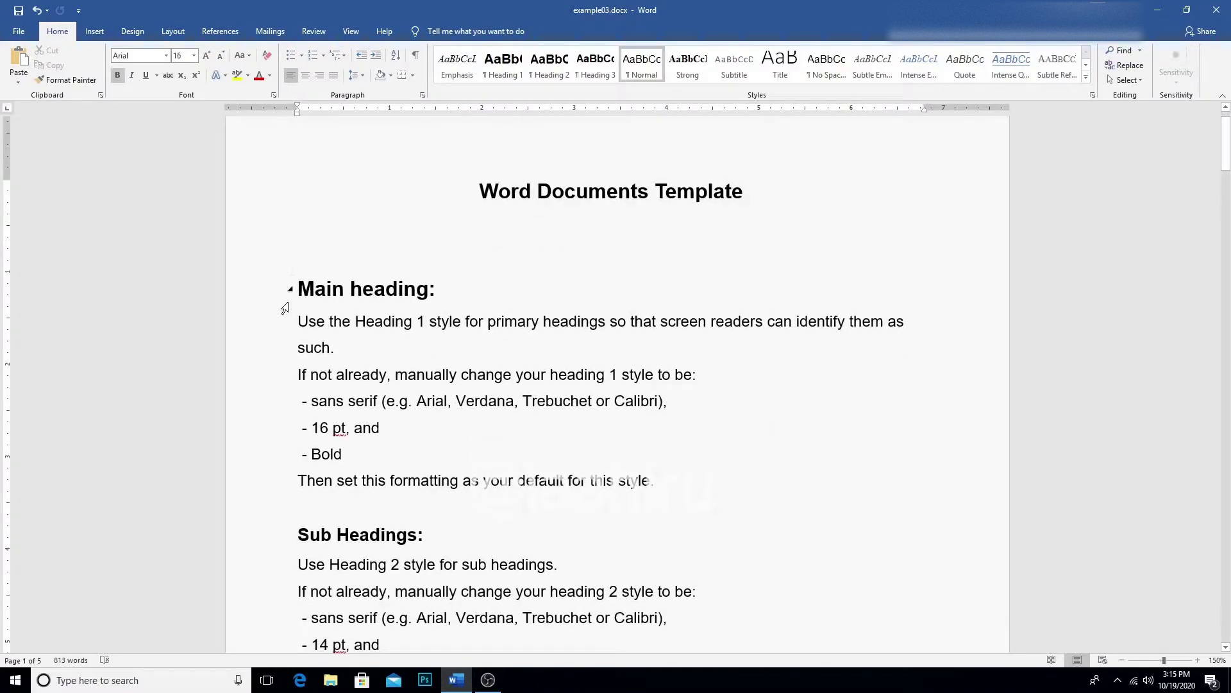
left_click_drag(297, 289, 668, 493)
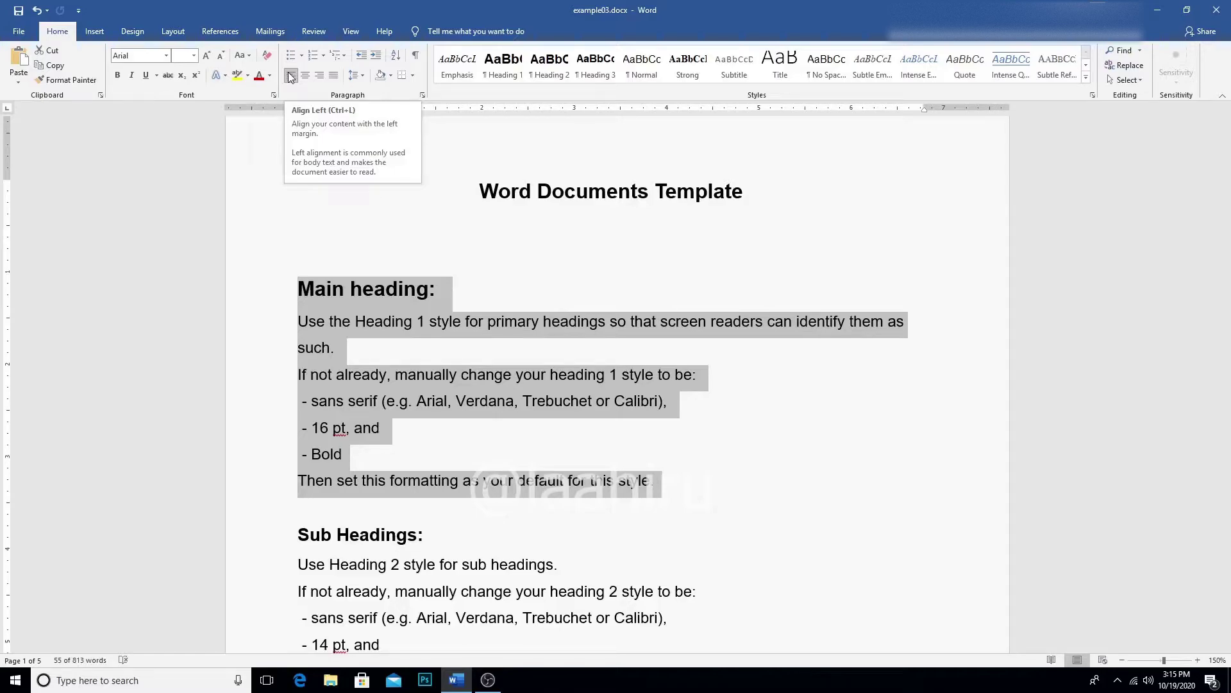
left_click(291, 77)
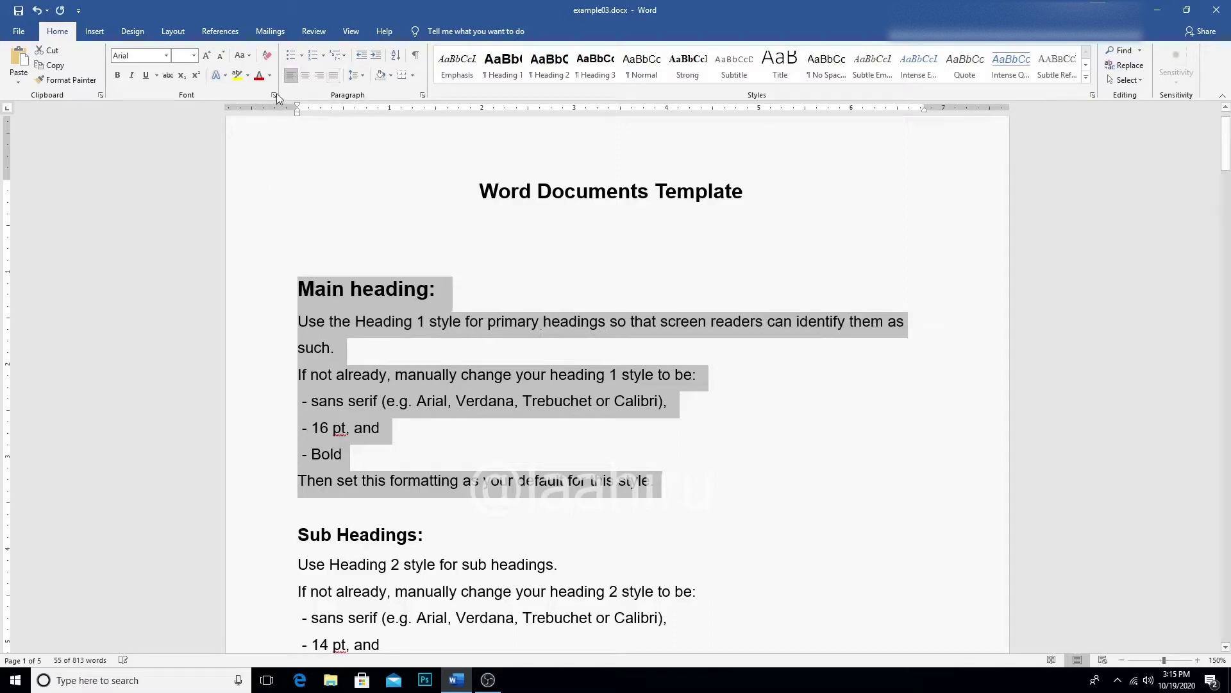
left_click(307, 78)
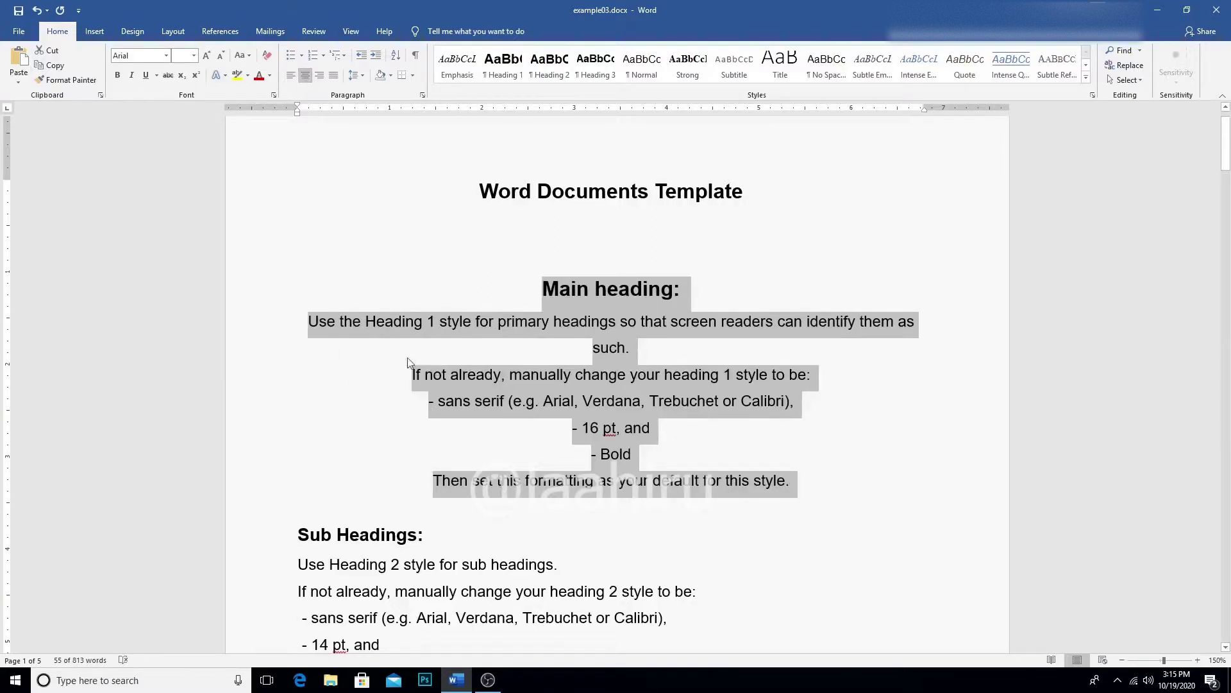
left_click(320, 75)
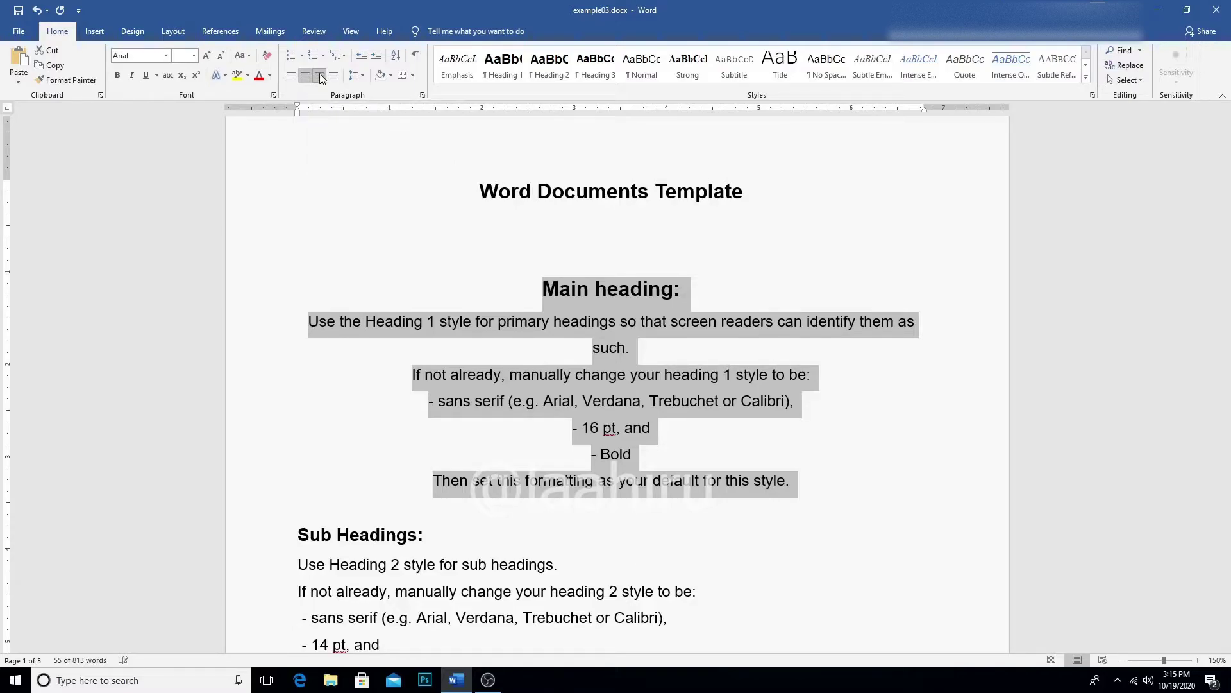
left_click(320, 74)
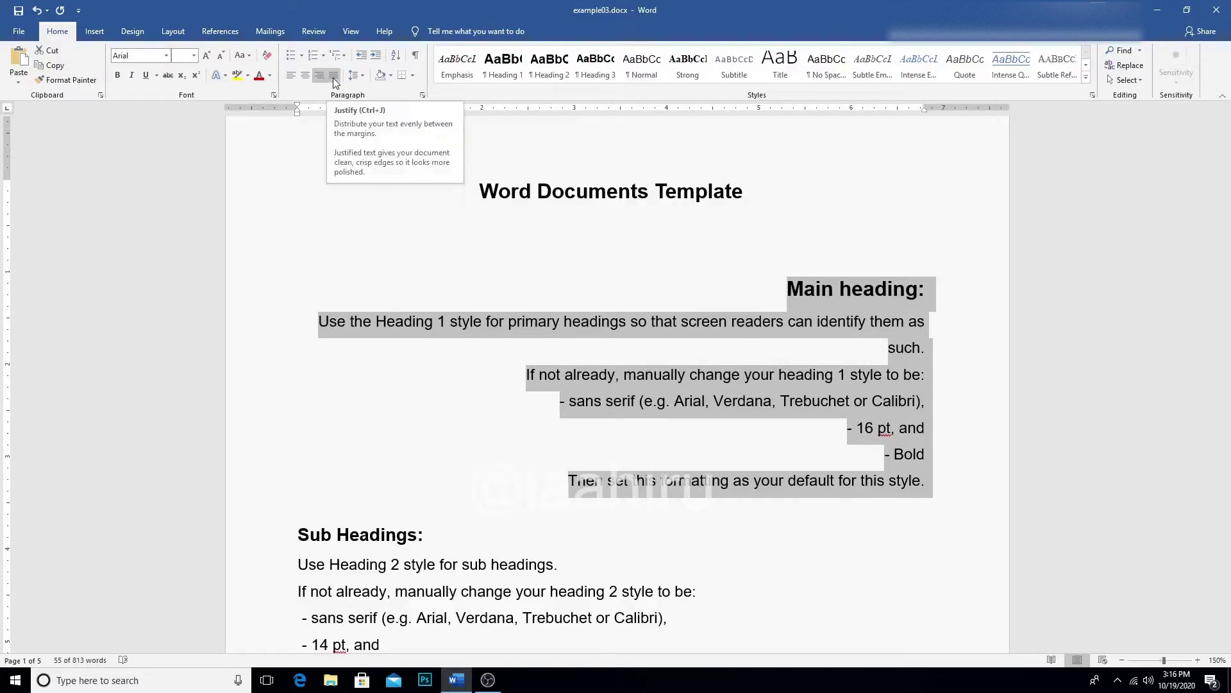
left_click(333, 75)
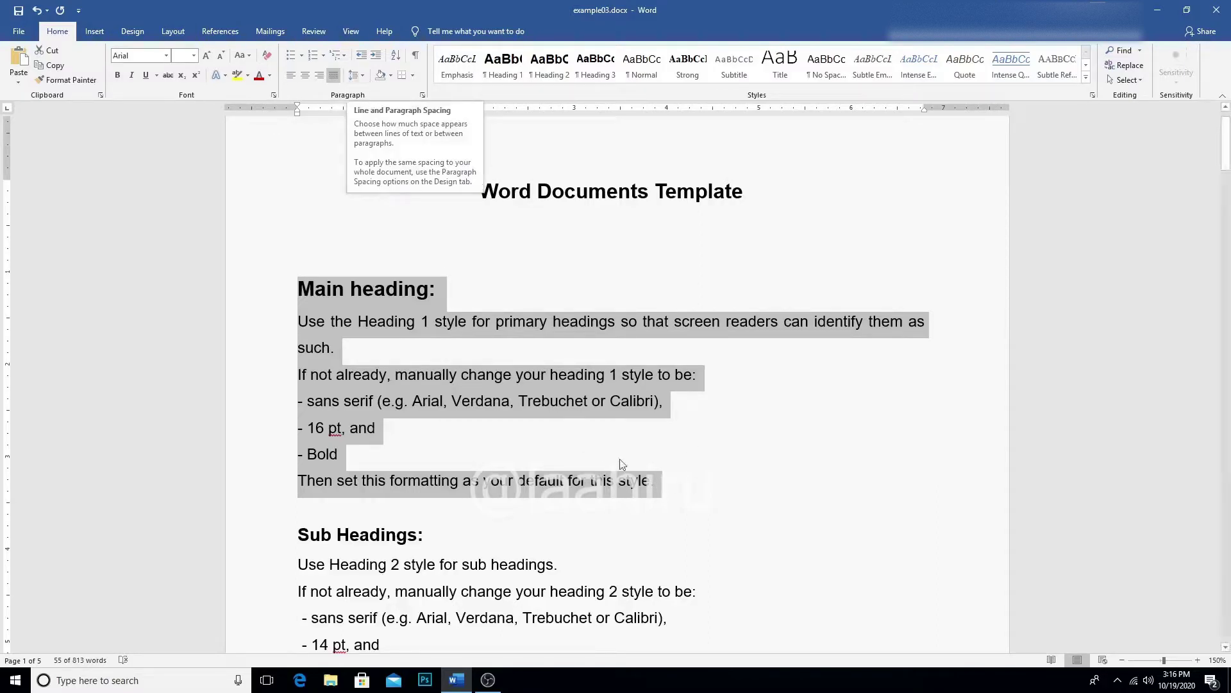
- Keep the Main heading section at 1.5-line spacing in the Paragraph dialog
left_click(366, 75)
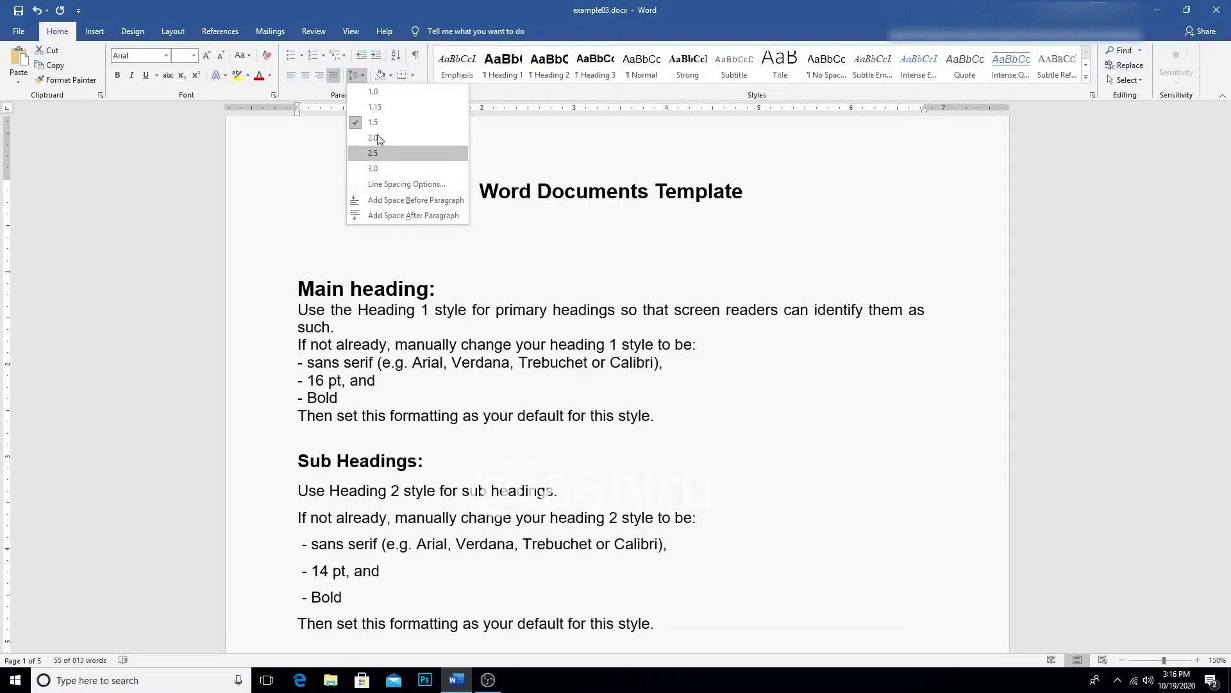
left_click(405, 184)
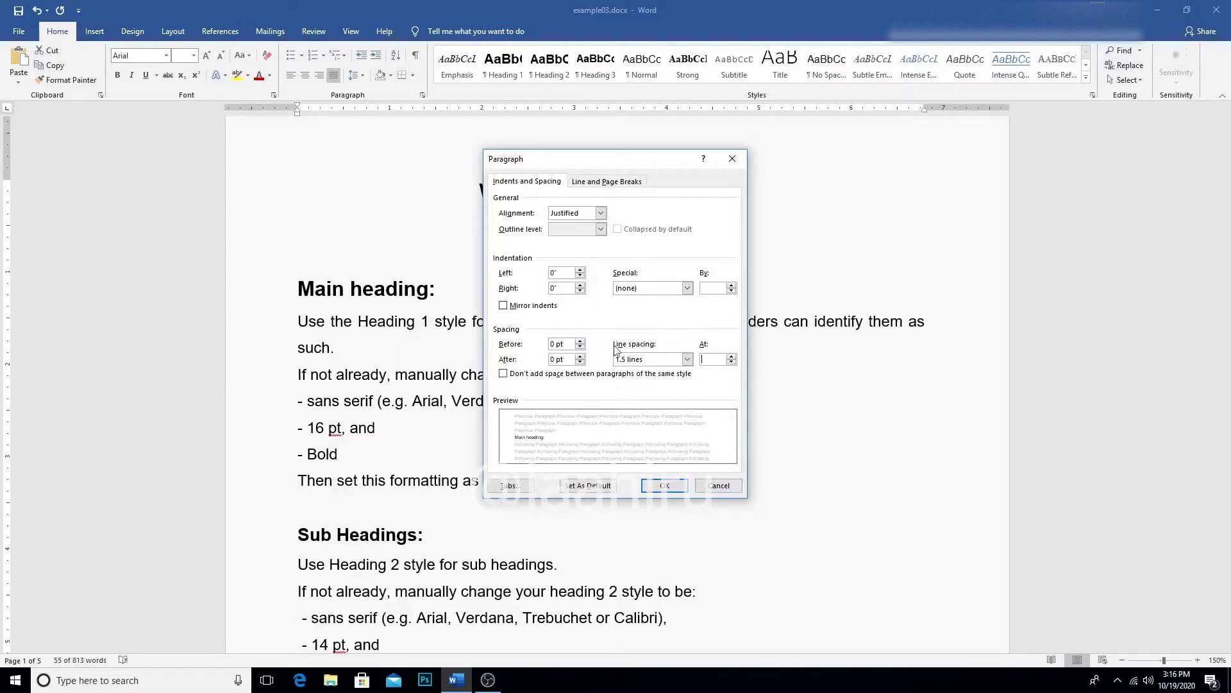
left_click(688, 360)
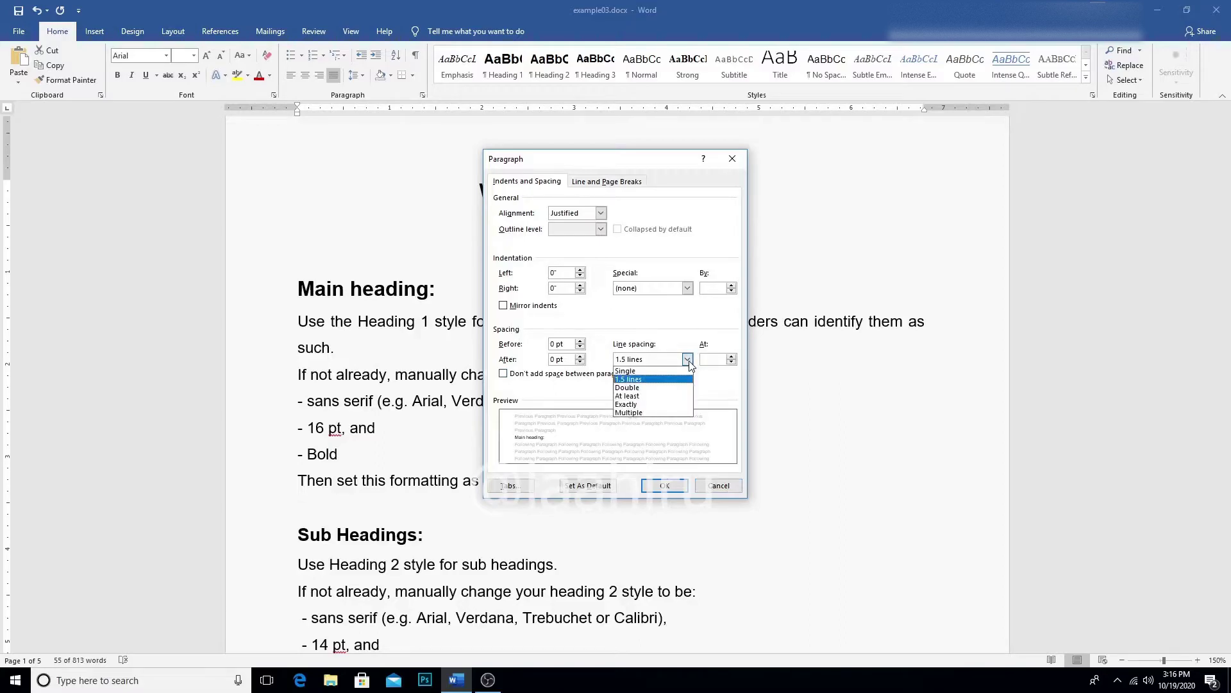
left_click(689, 363)
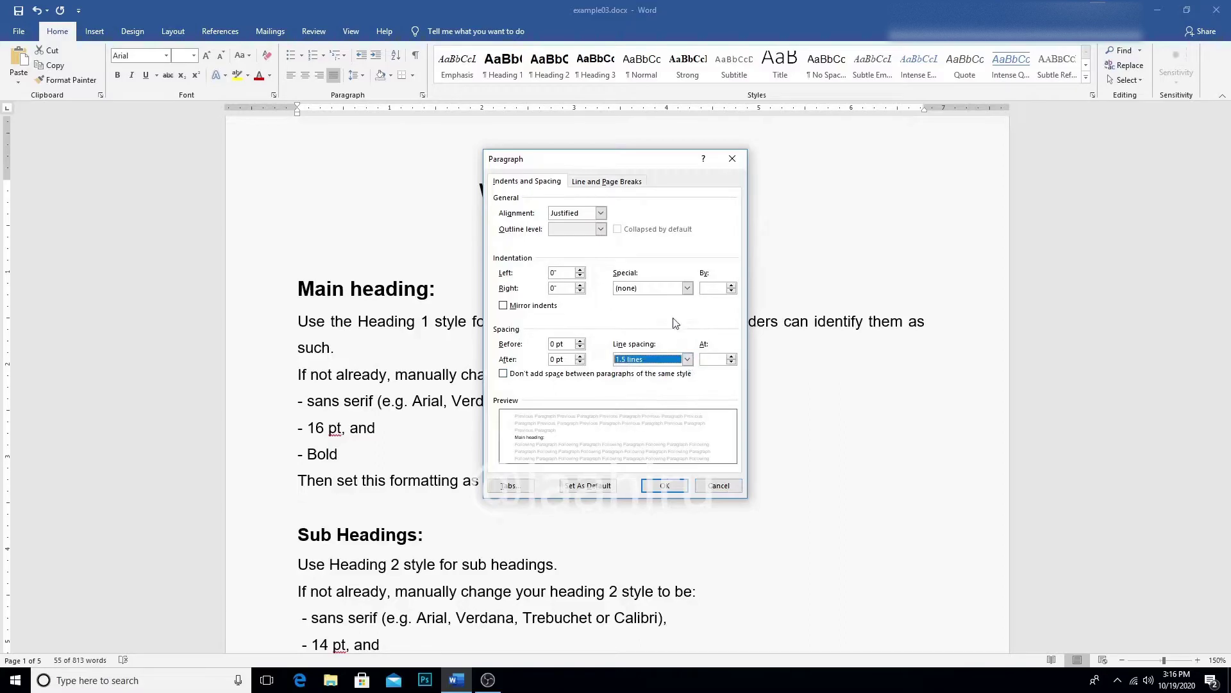
left_click(731, 160)
left_click(390, 75)
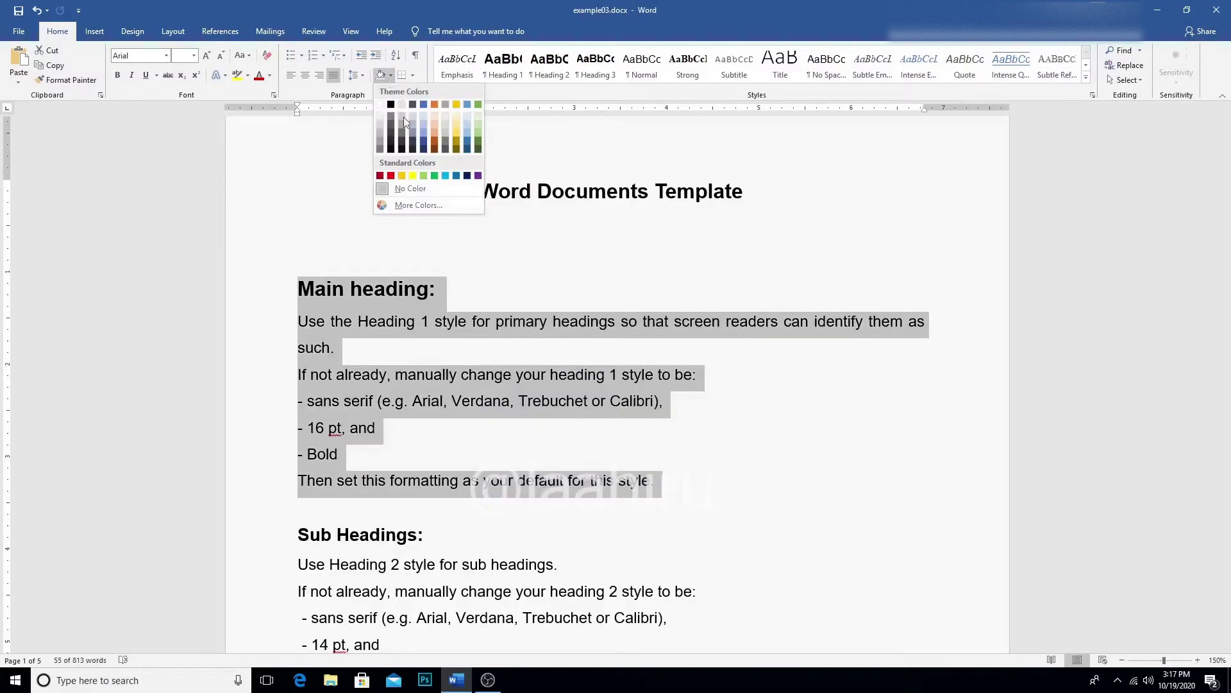
- Apply red shading to the Main heading section, undo it, and select the 'Main heading:' line
left_click(392, 175)
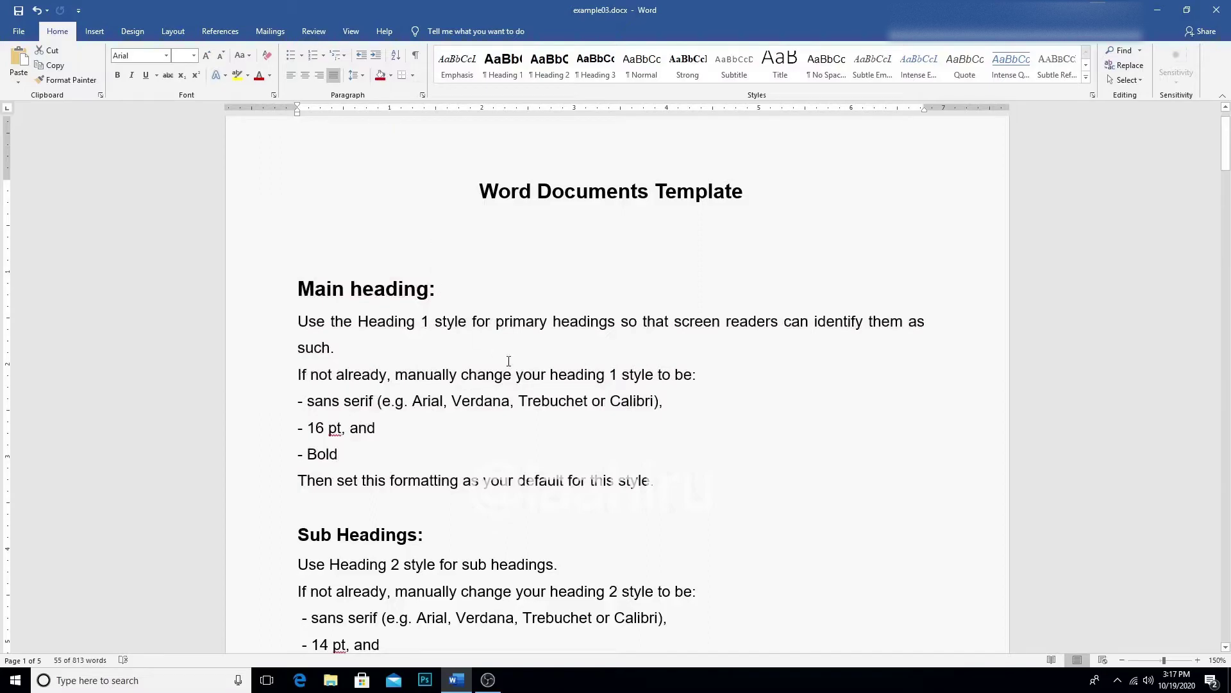
key("ctrl+z")
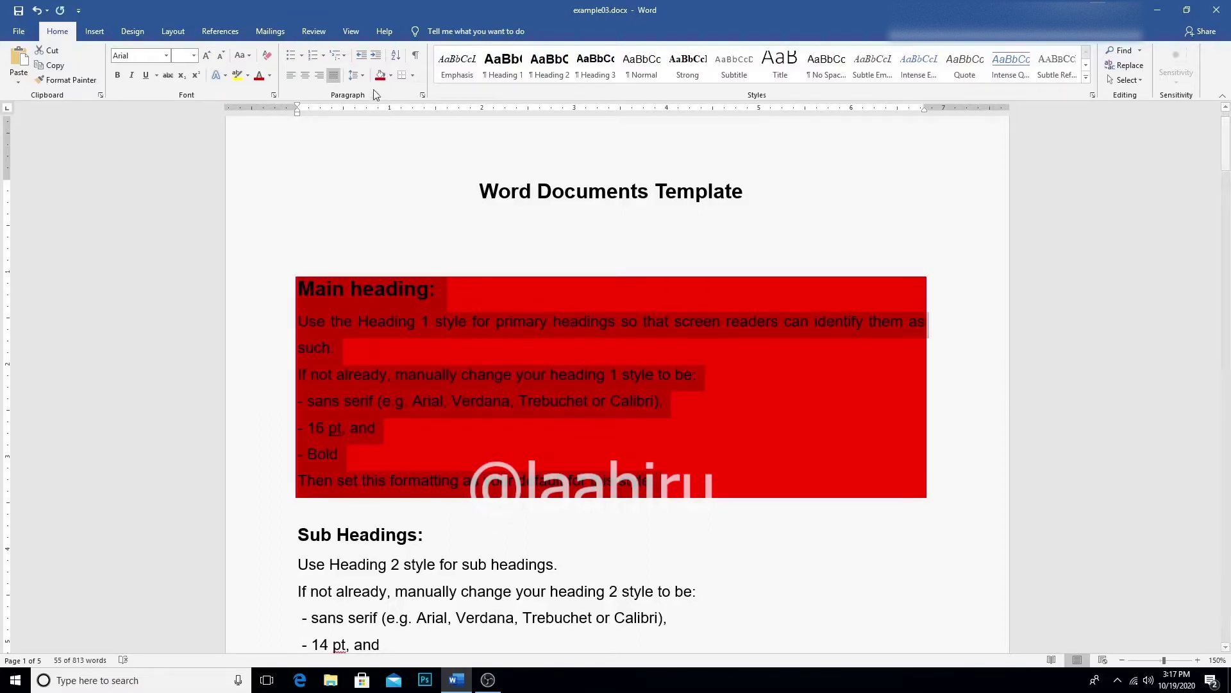
key("ctrl+y")
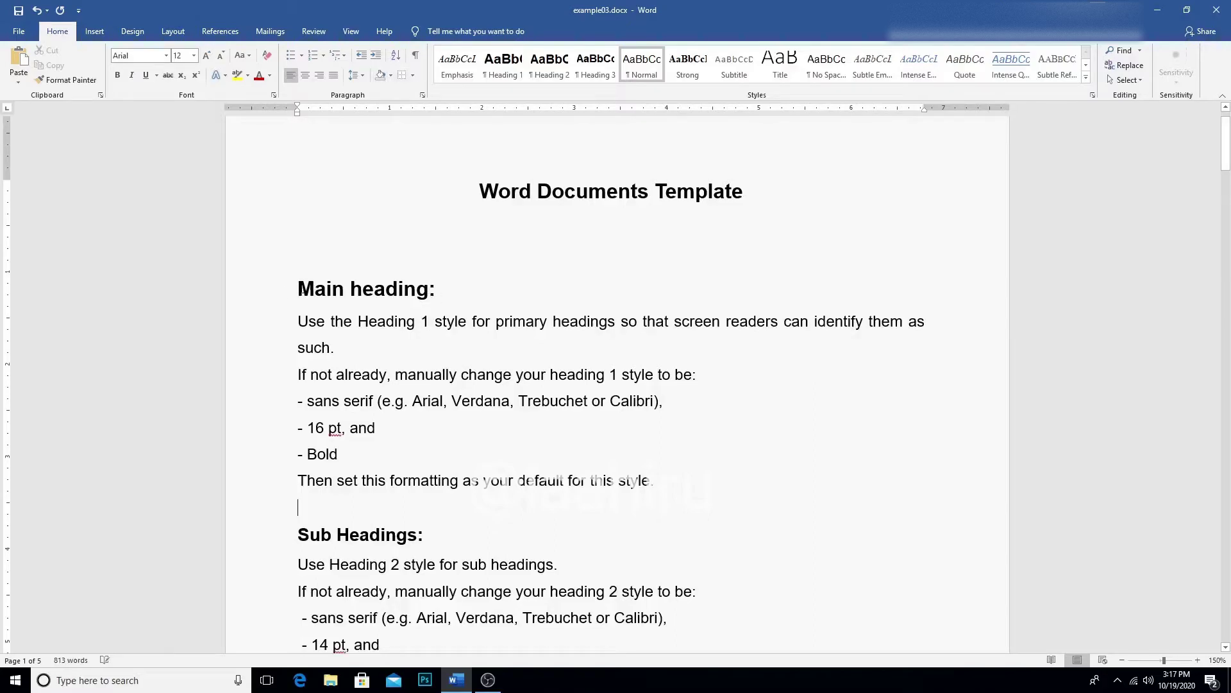
left_click_drag(298, 289, 431, 293)
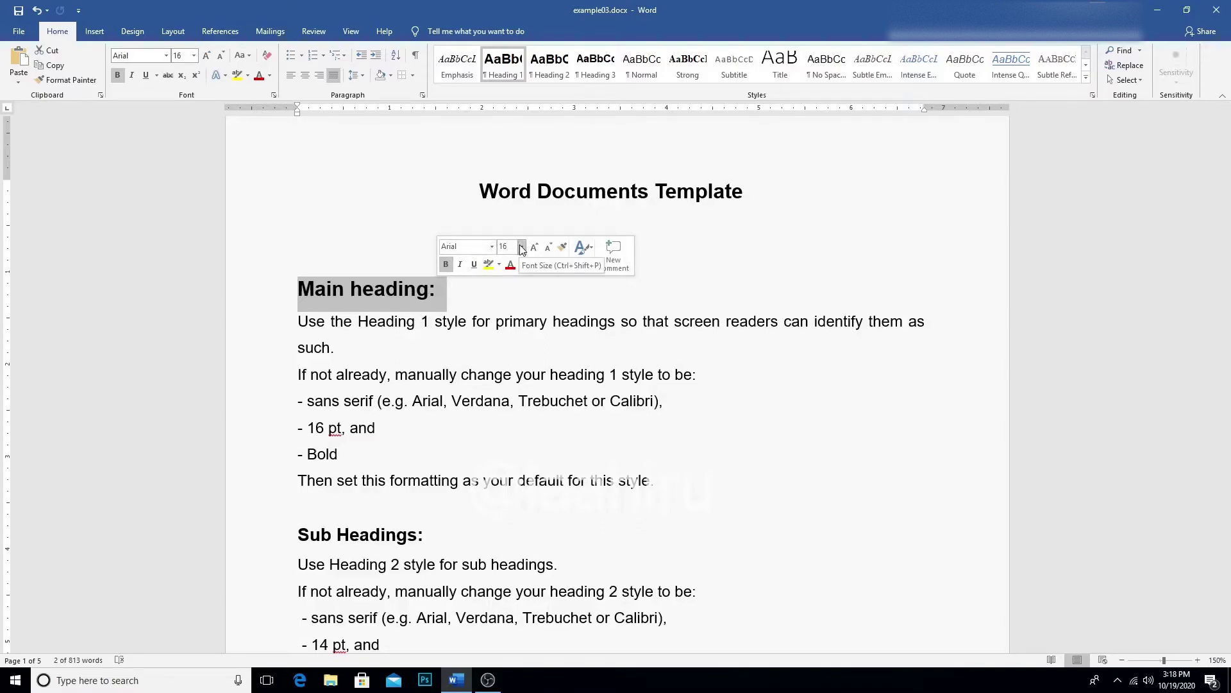
- Add a bottom border under the Word Documents Template title
left_click(456, 297)
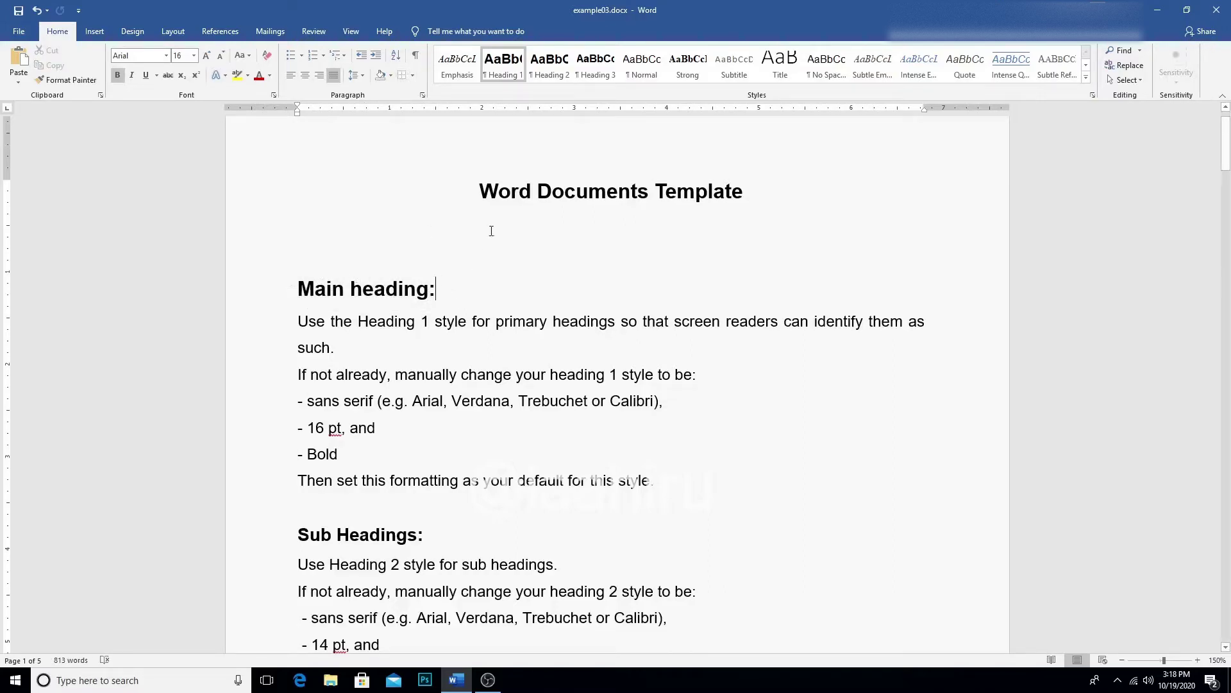
mouse_move(611, 190)
left_click(744, 193)
left_click(412, 75)
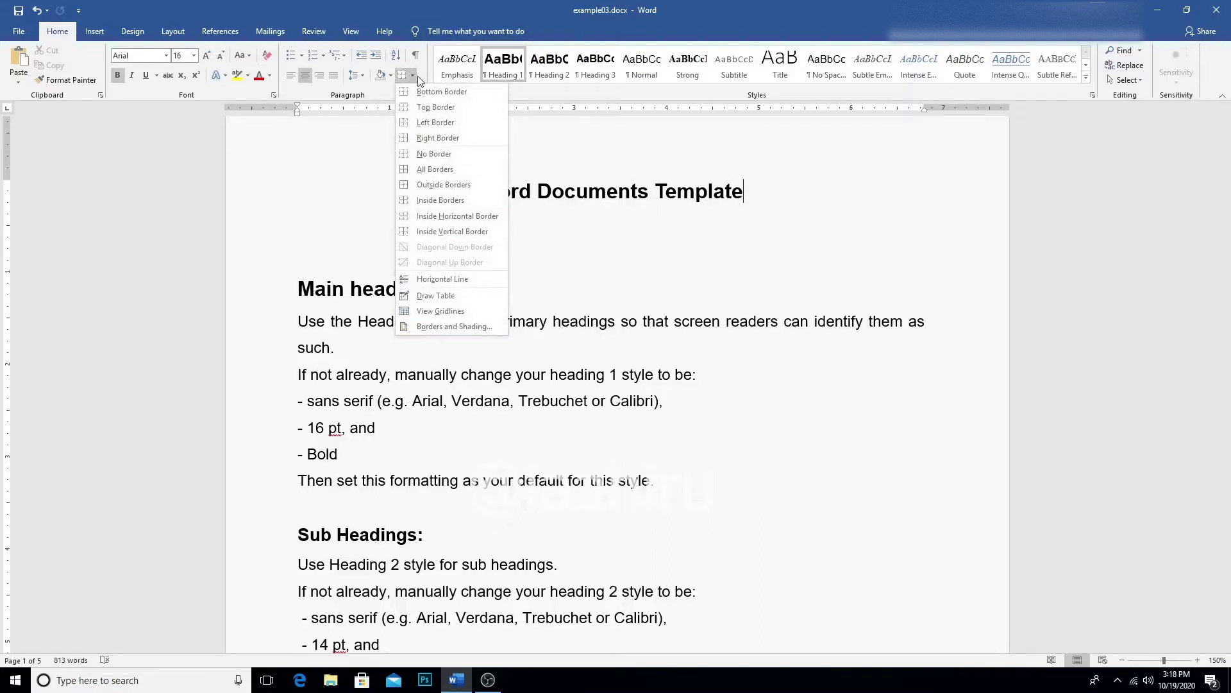
left_click(447, 93)
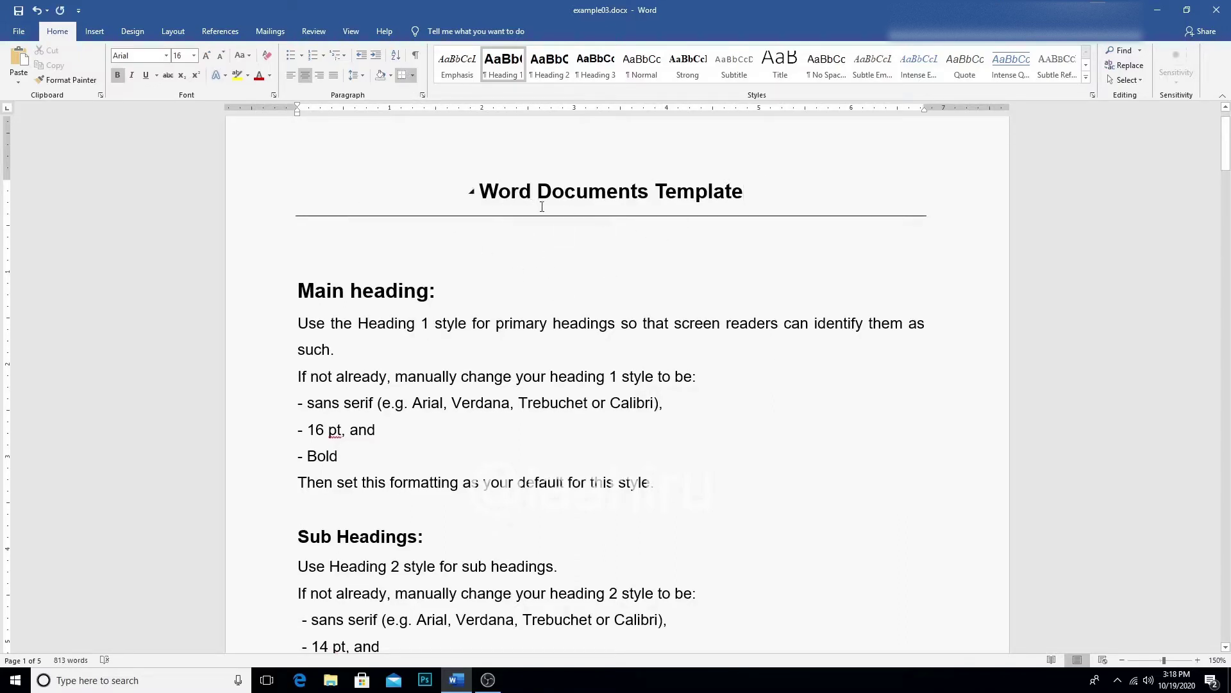
- Browse border styles in Borders and Shading, including a thick line, then cancel without applying
left_click(414, 76)
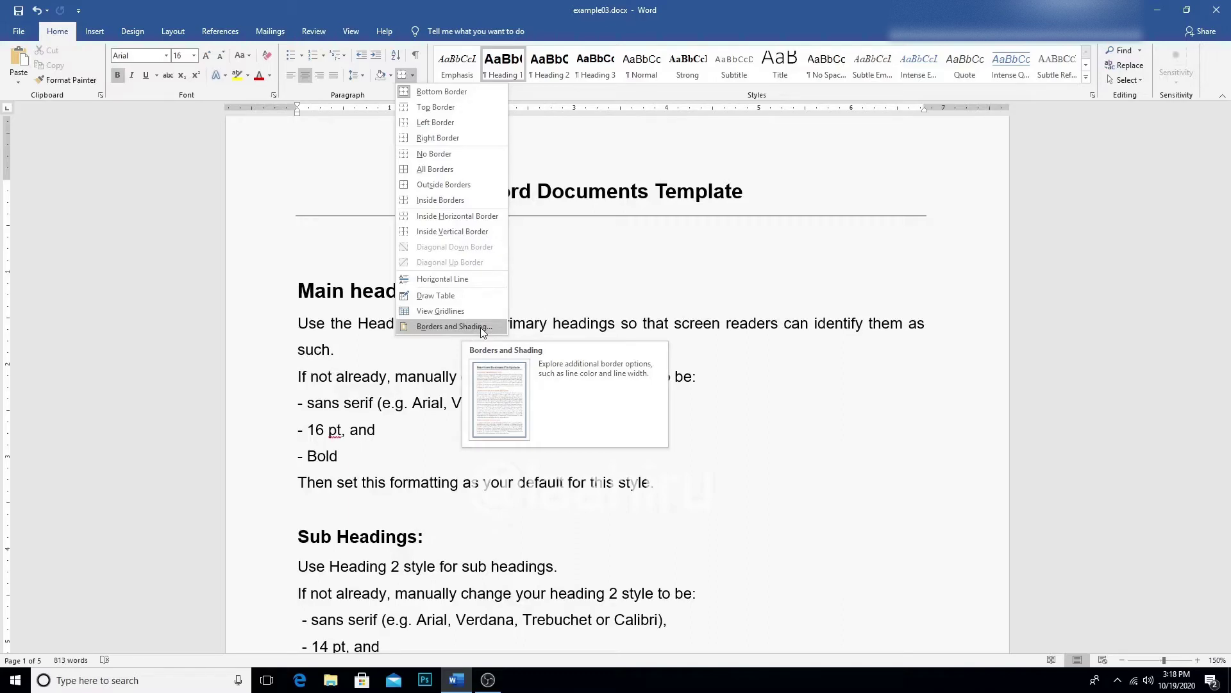
left_click(482, 327)
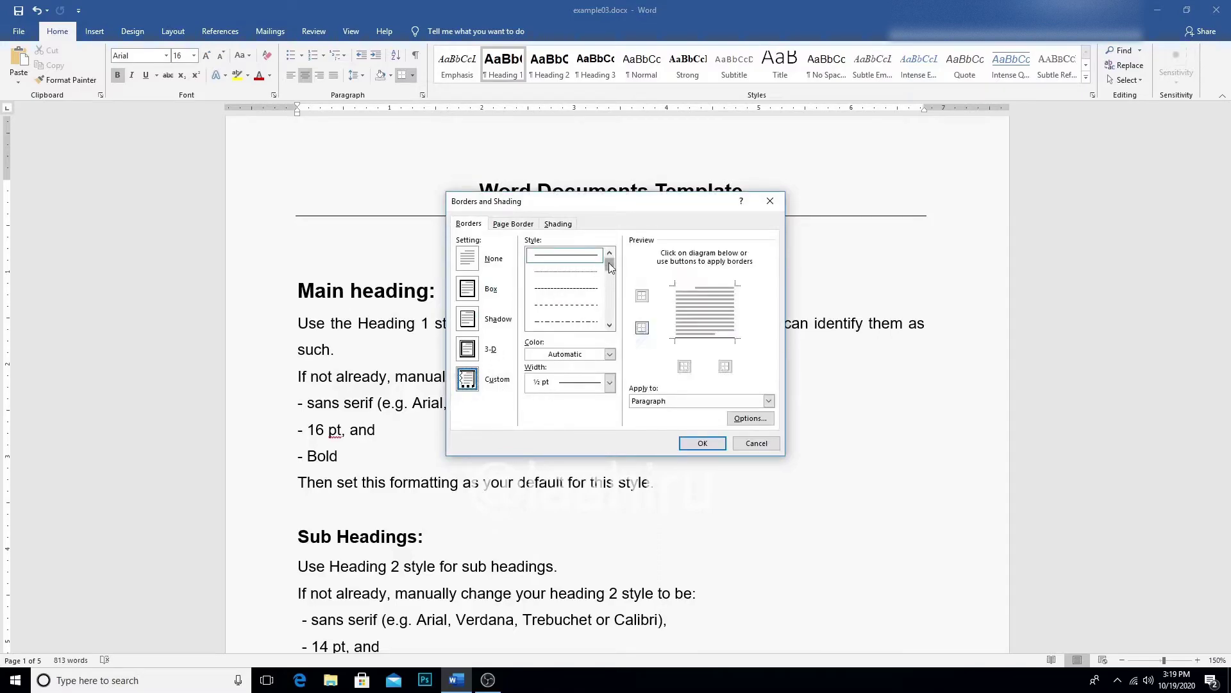
left_click(609, 325)
left_click(610, 325)
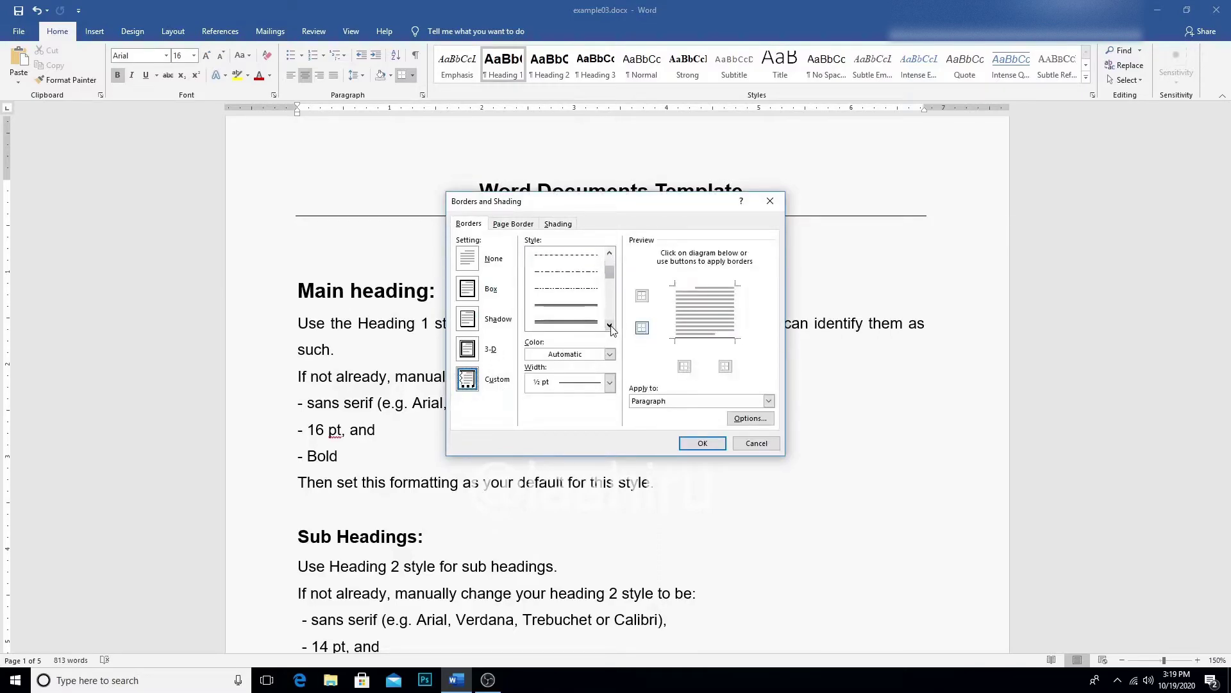
left_click(577, 322)
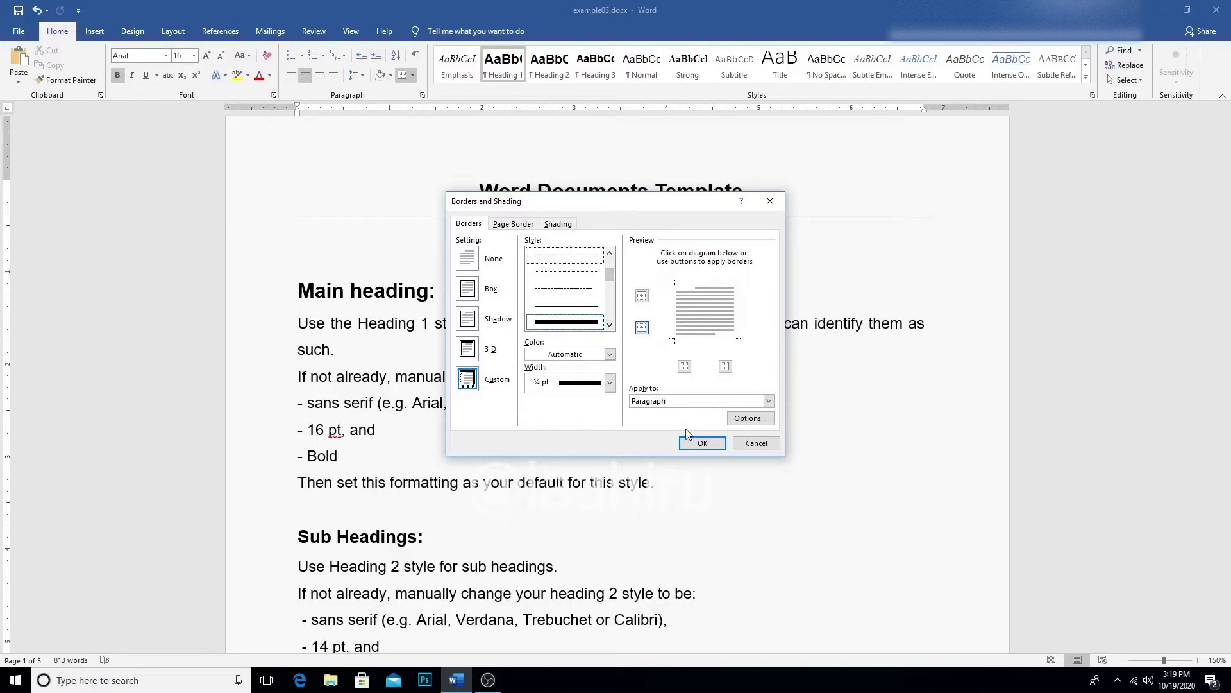
left_click(766, 445)
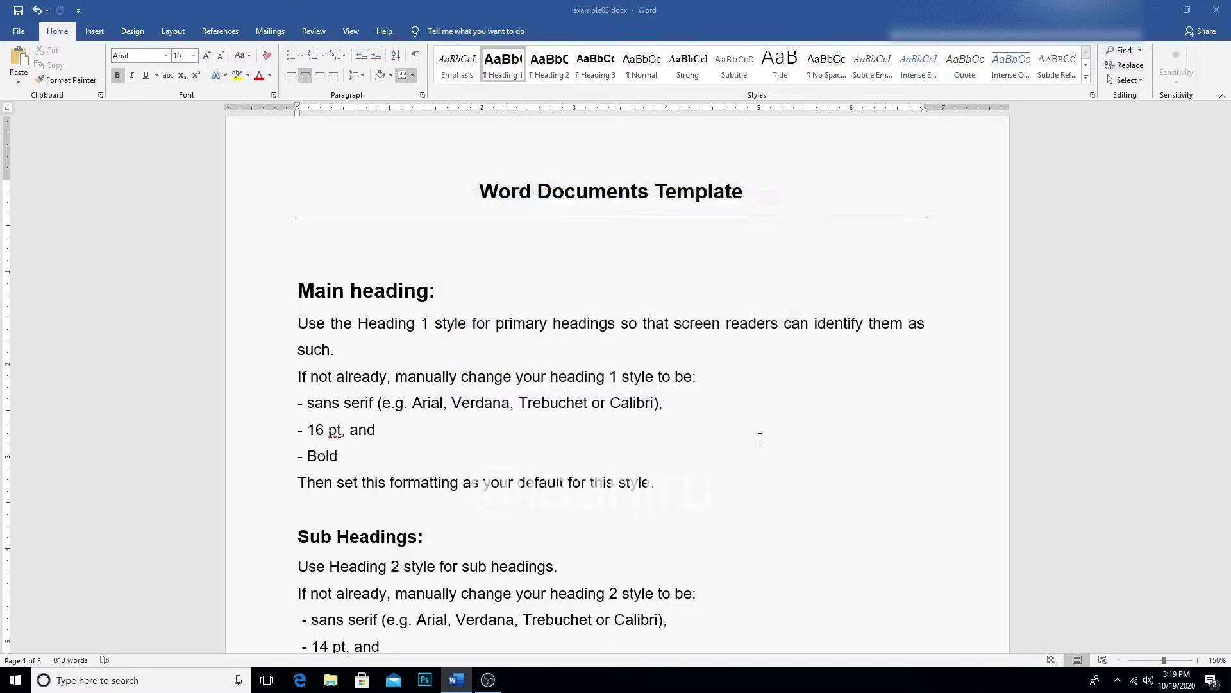
- Remove the title's bottom border and indent the Main heading: line three steps
left_click(413, 75)
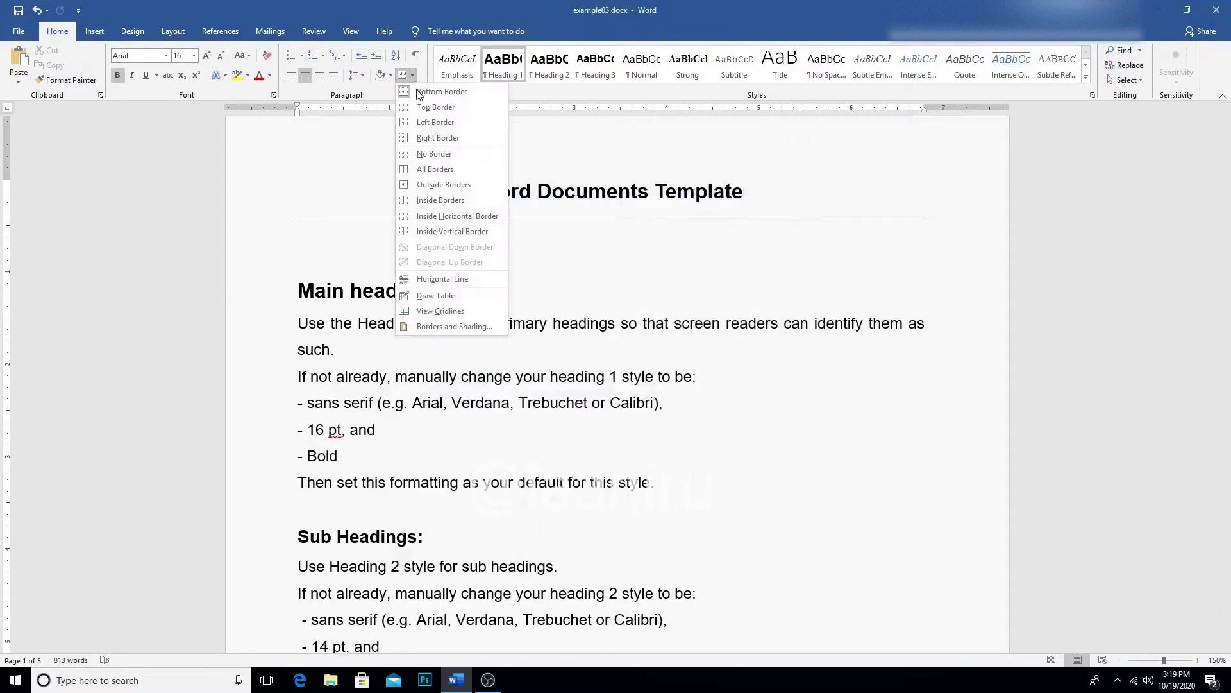
left_click(436, 153)
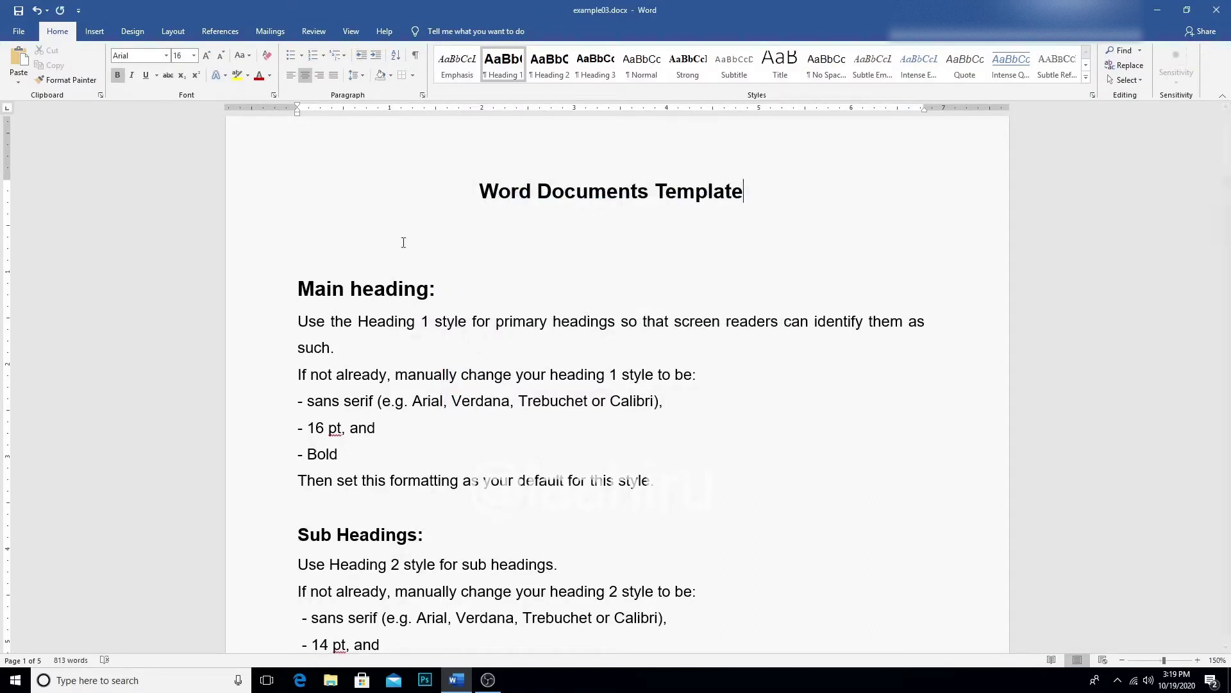
left_click_drag(438, 288, 311, 282)
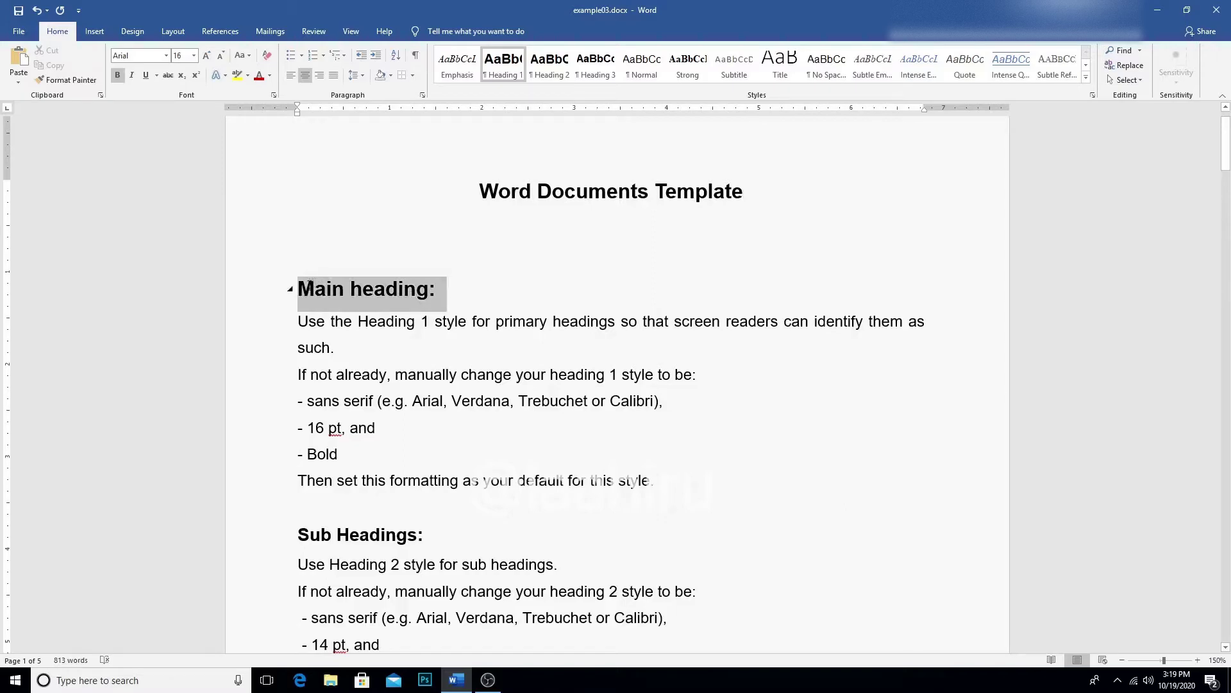
left_click(377, 56)
left_click(378, 56)
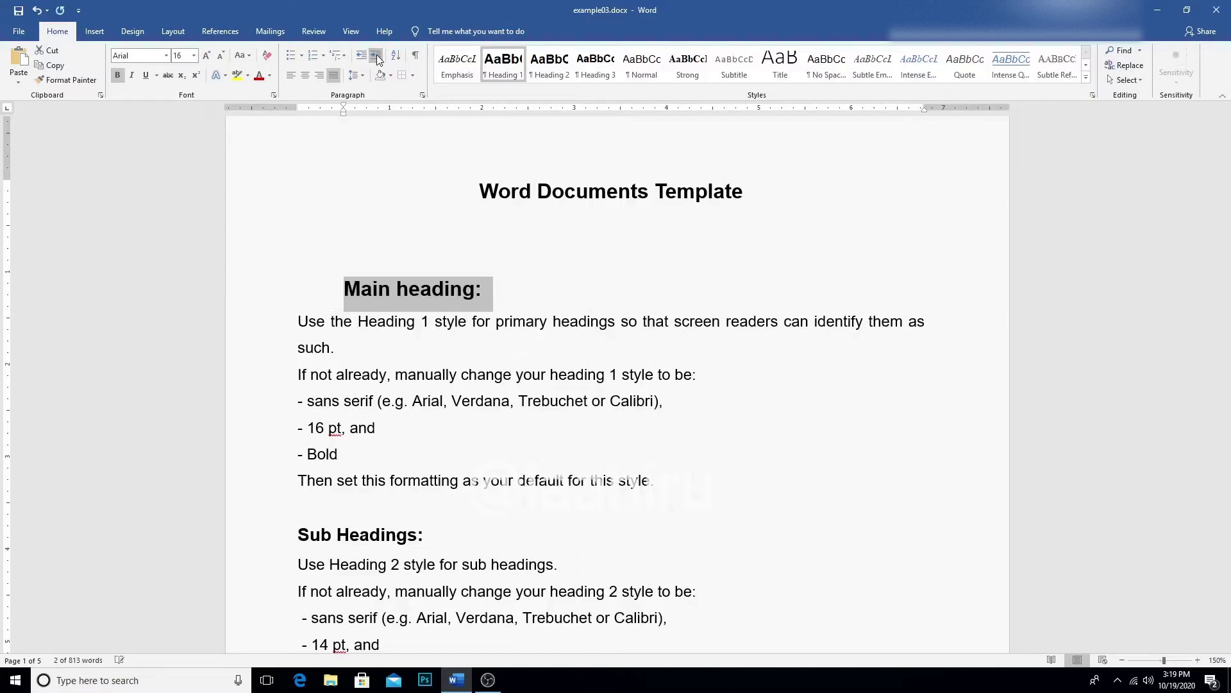
left_click(377, 57)
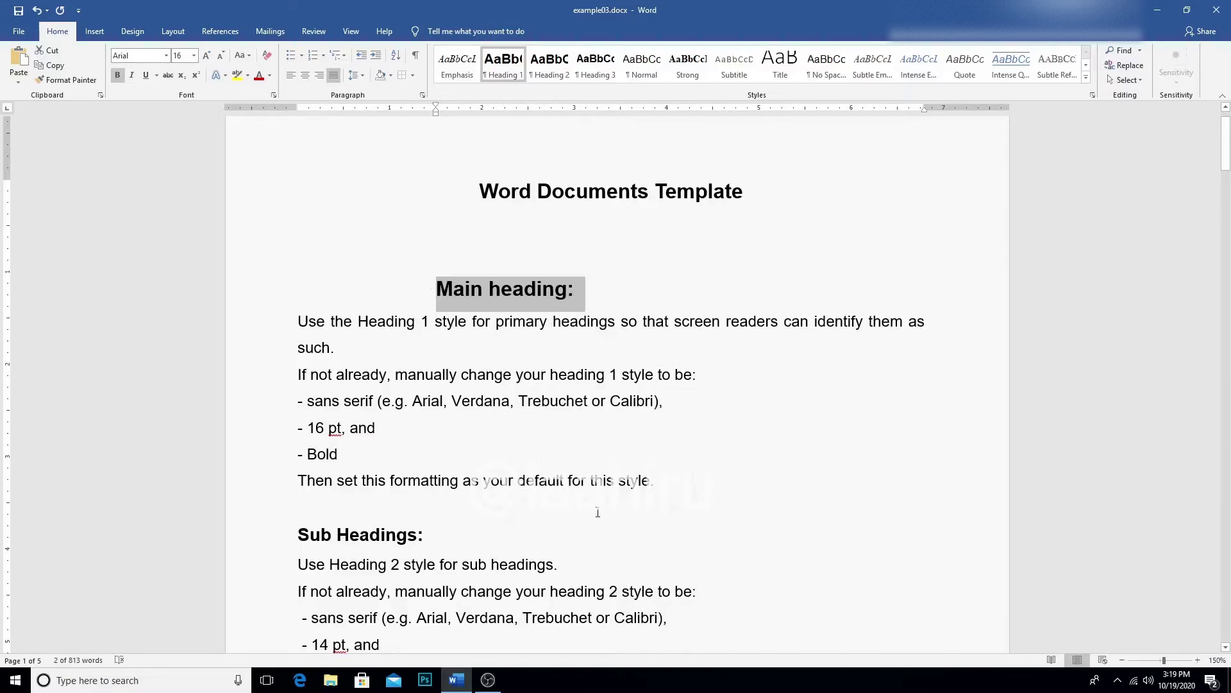
- Indent the body paragraphs under Main heading, then undo back to the margin
left_click_drag(667, 494, 298, 321)
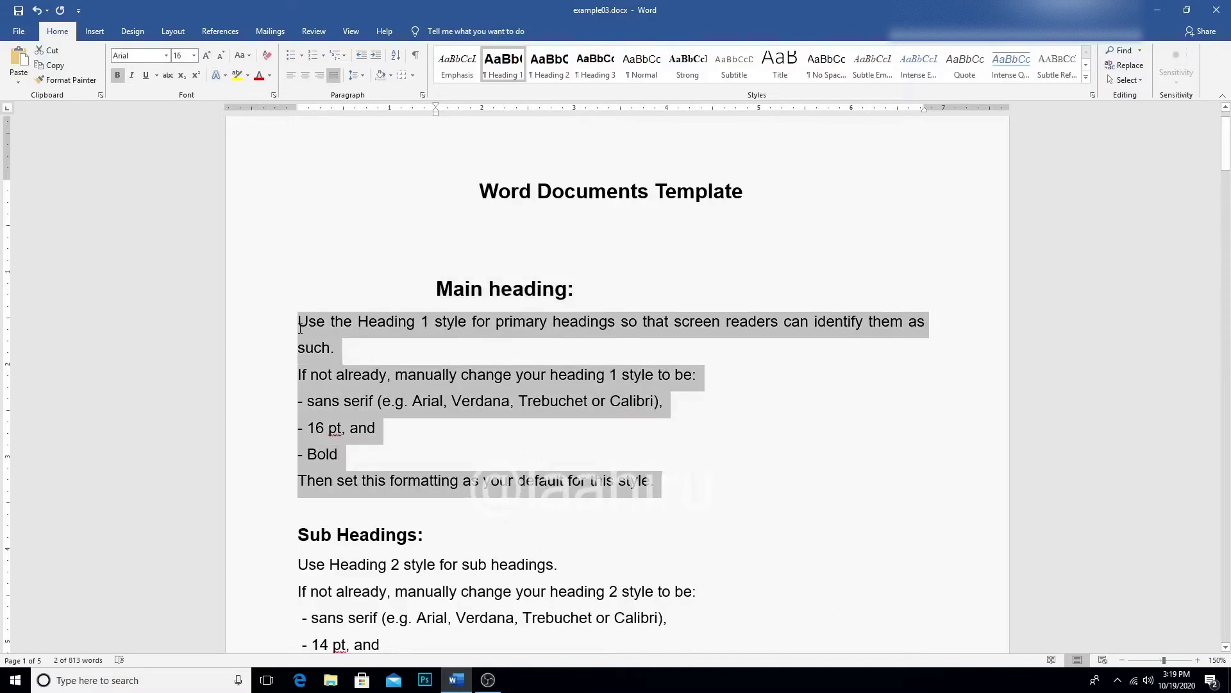
left_click(377, 56)
left_click(376, 57)
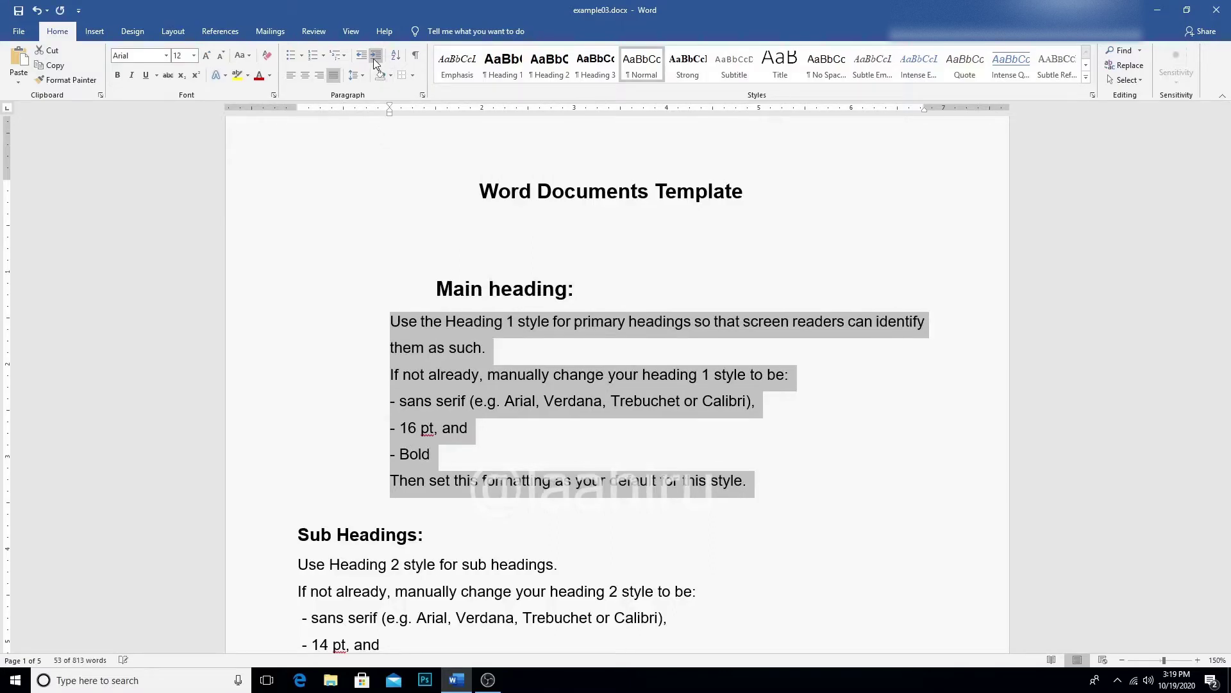
left_click(376, 58)
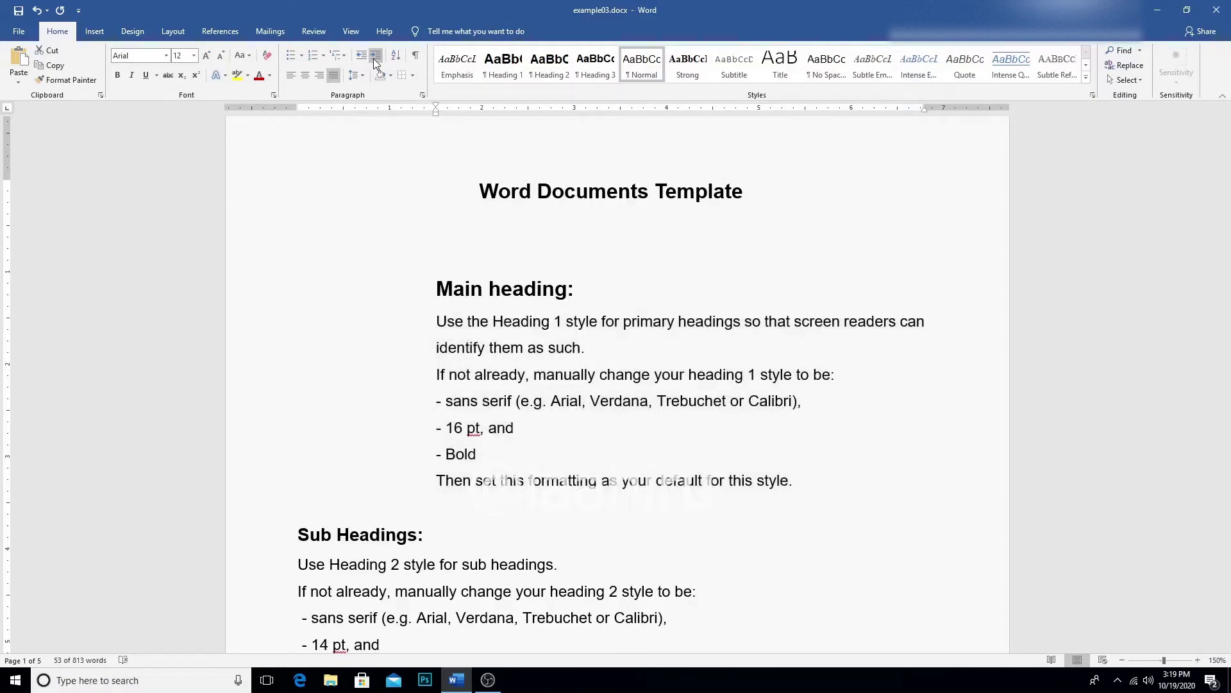
key("ctrl+z")
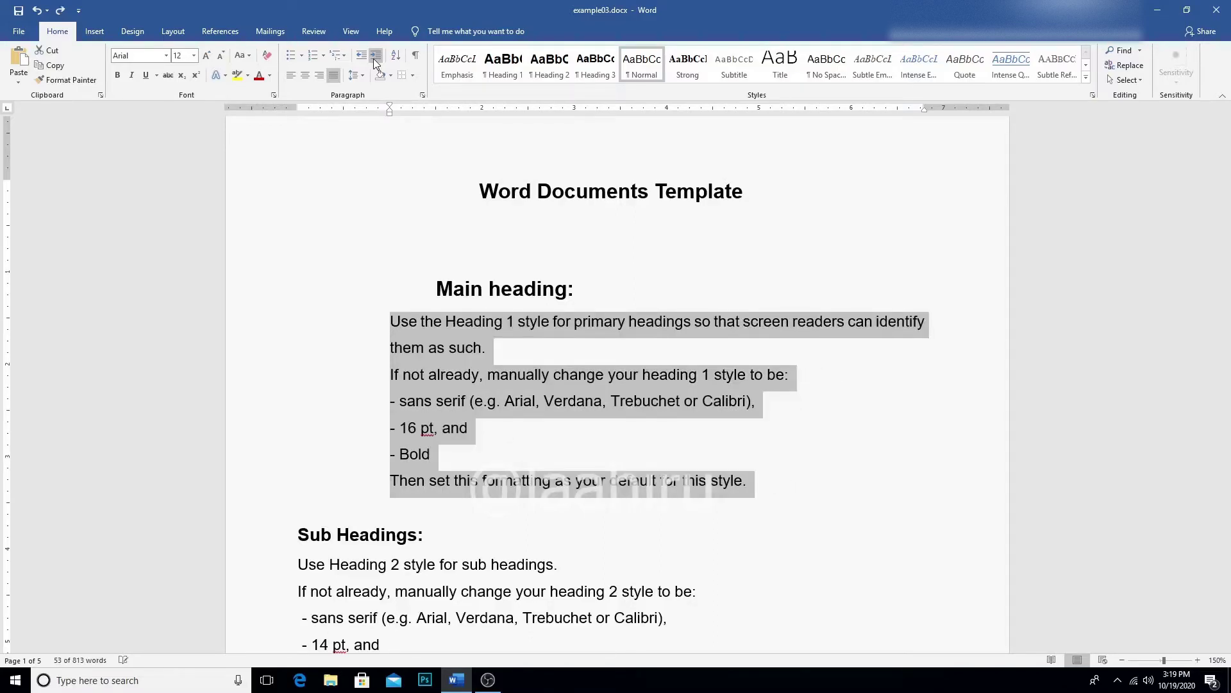
key("ctrl+z")
key("ctrl+z")
key("ctrl+z")
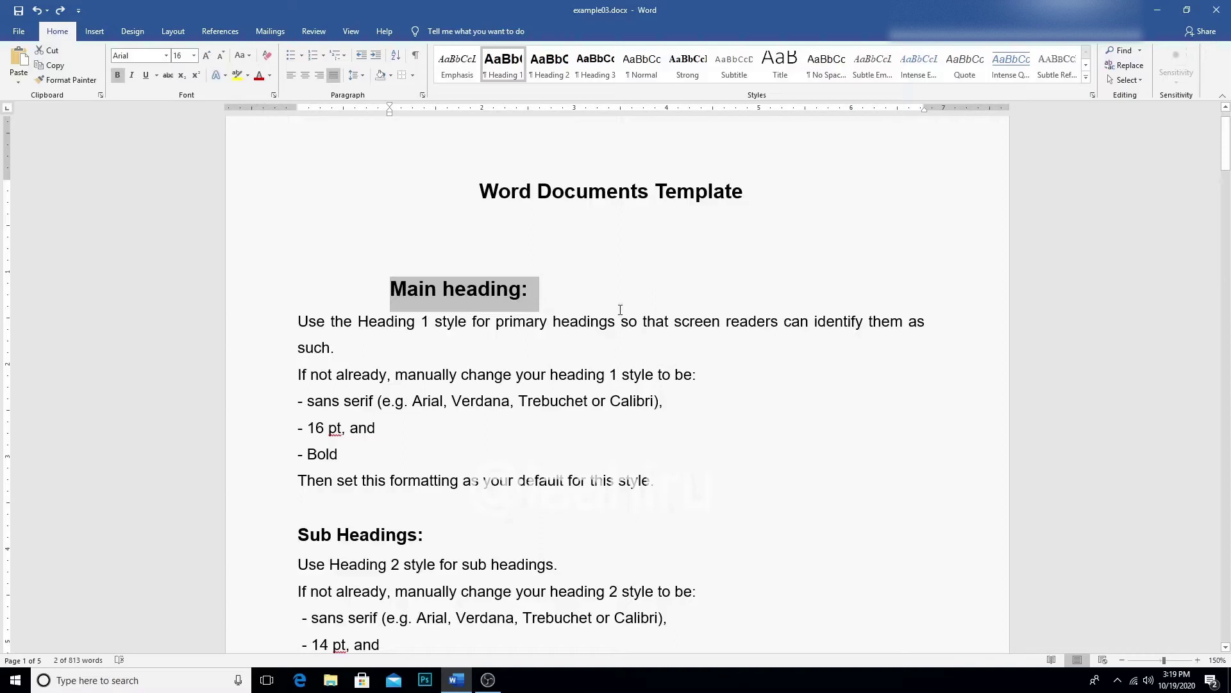
- Try Intense Quote on the empty line above Main heading, then undo it
left_click(564, 251)
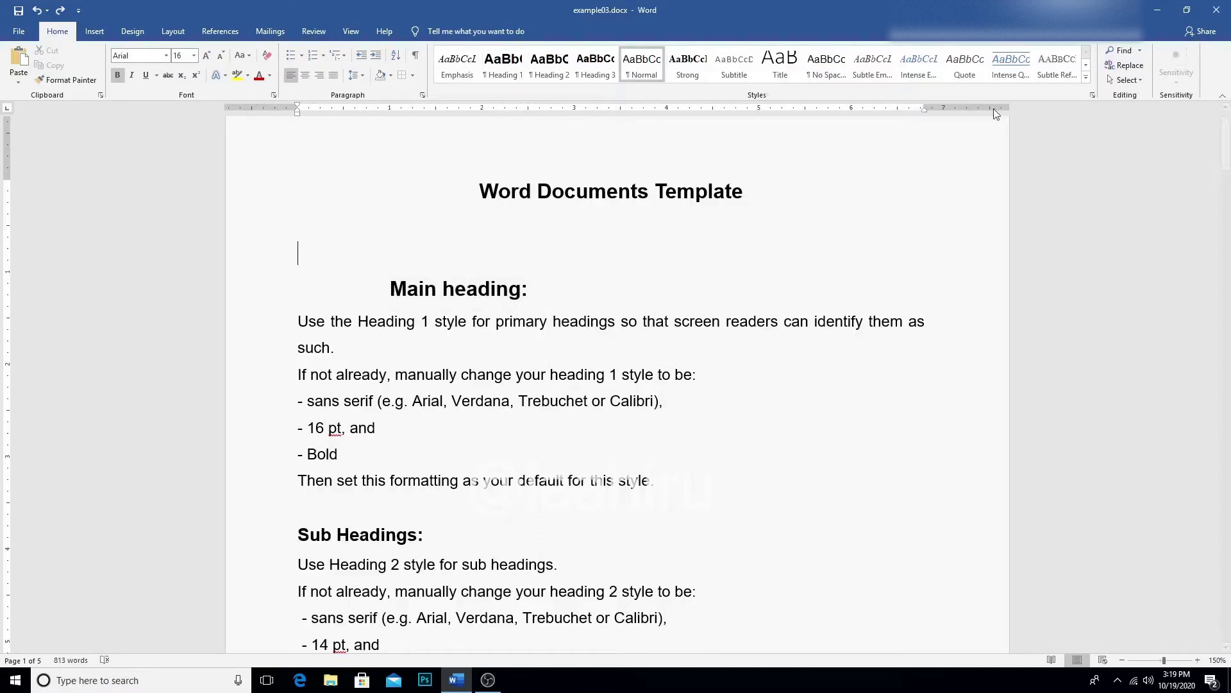
left_click(1009, 70)
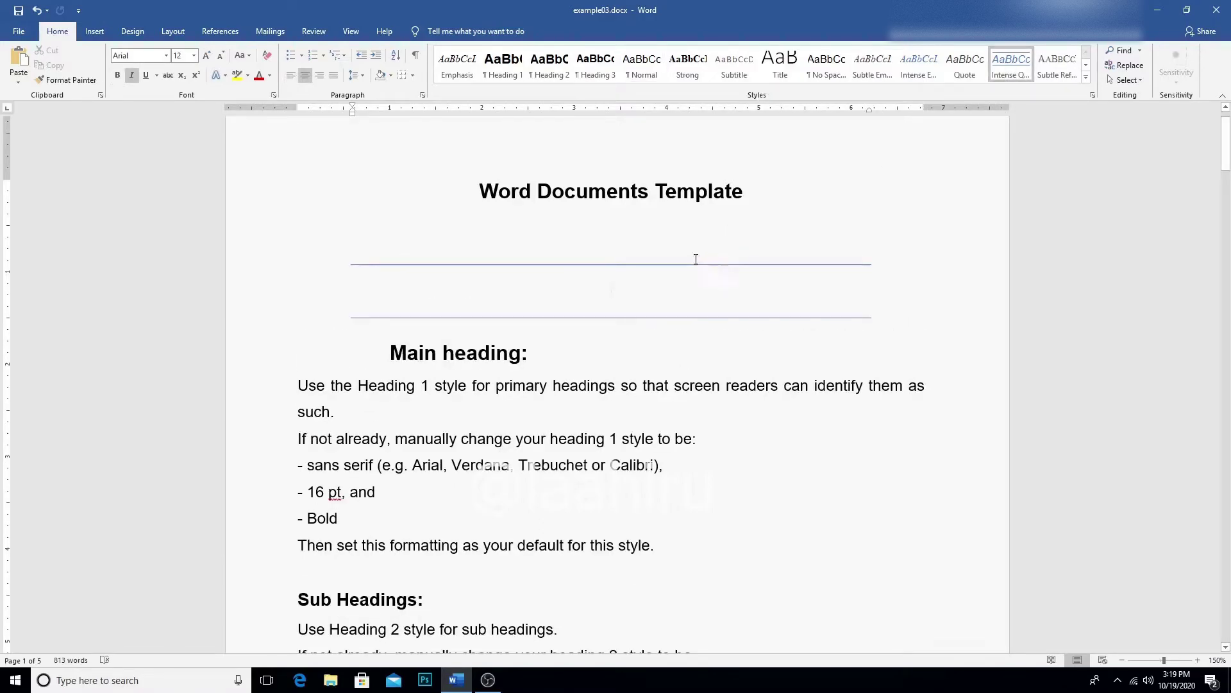
key("ctrl+z")
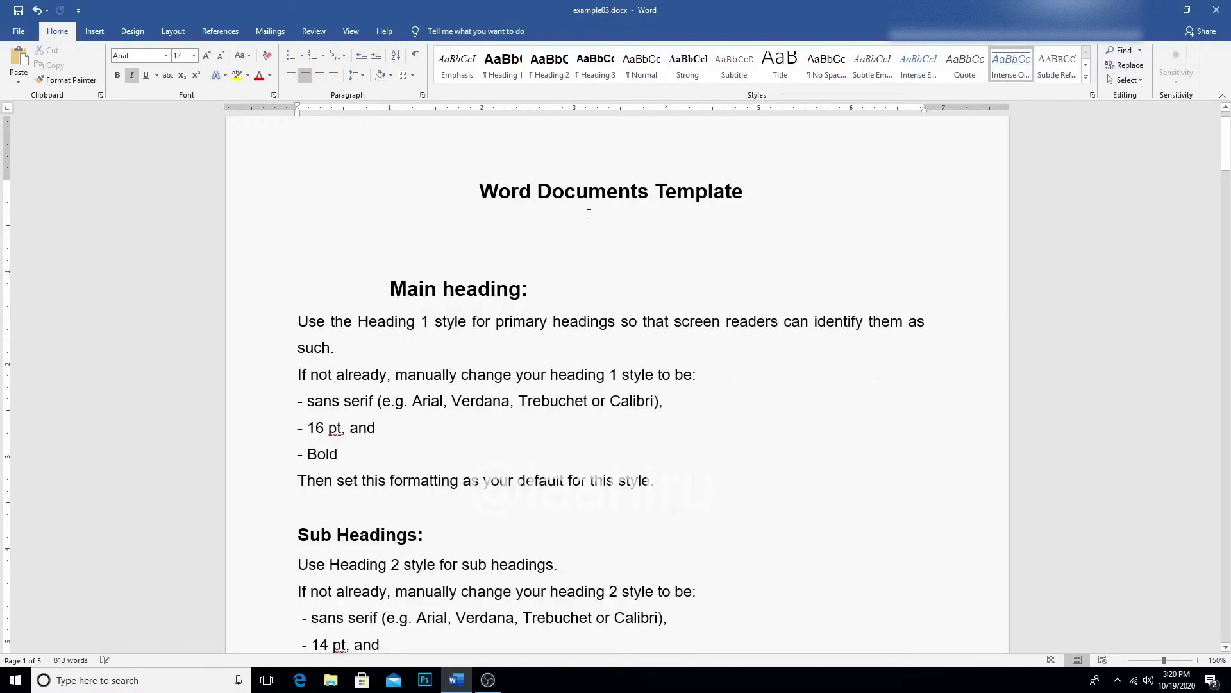
- Apply Intense Quote to the entire document, review it, then undo it
key("ctrl+a")
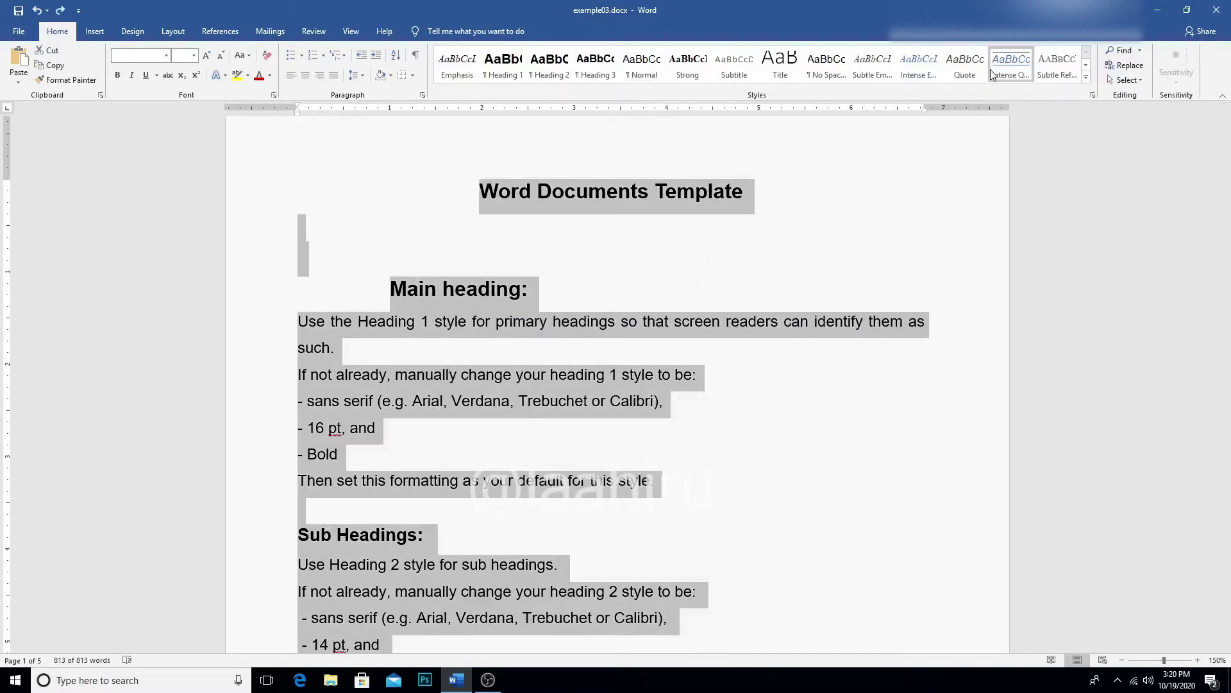
left_click(1001, 74)
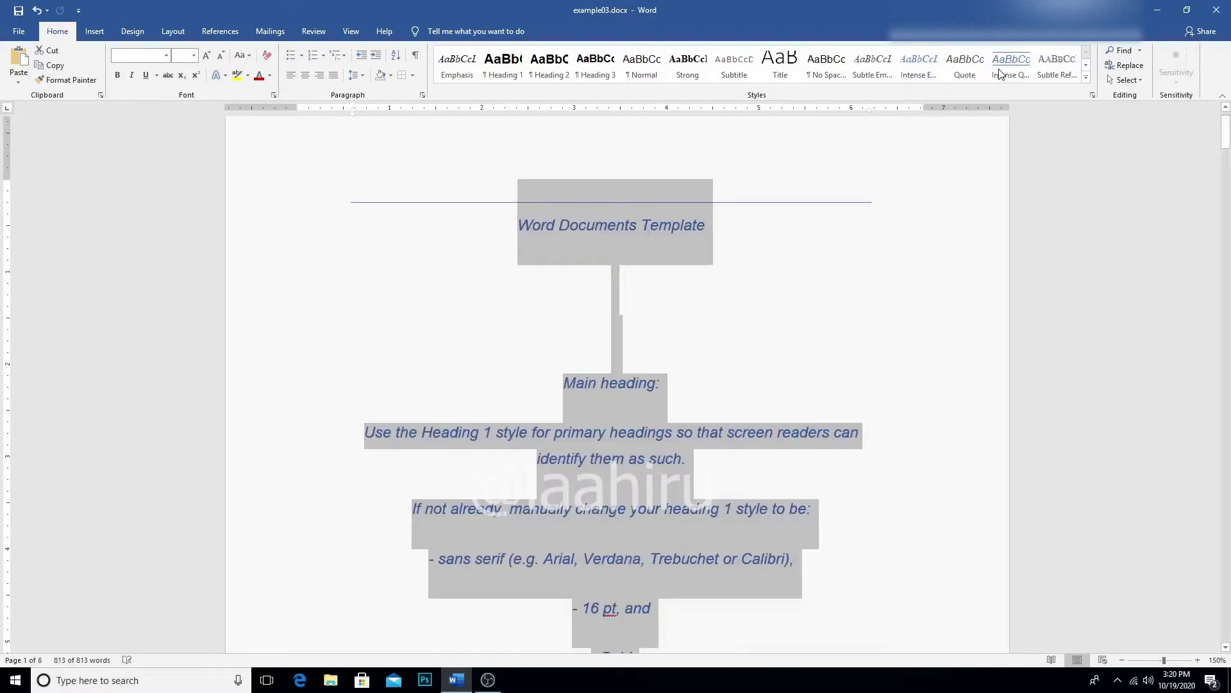
scroll(650, 399, "down", 5)
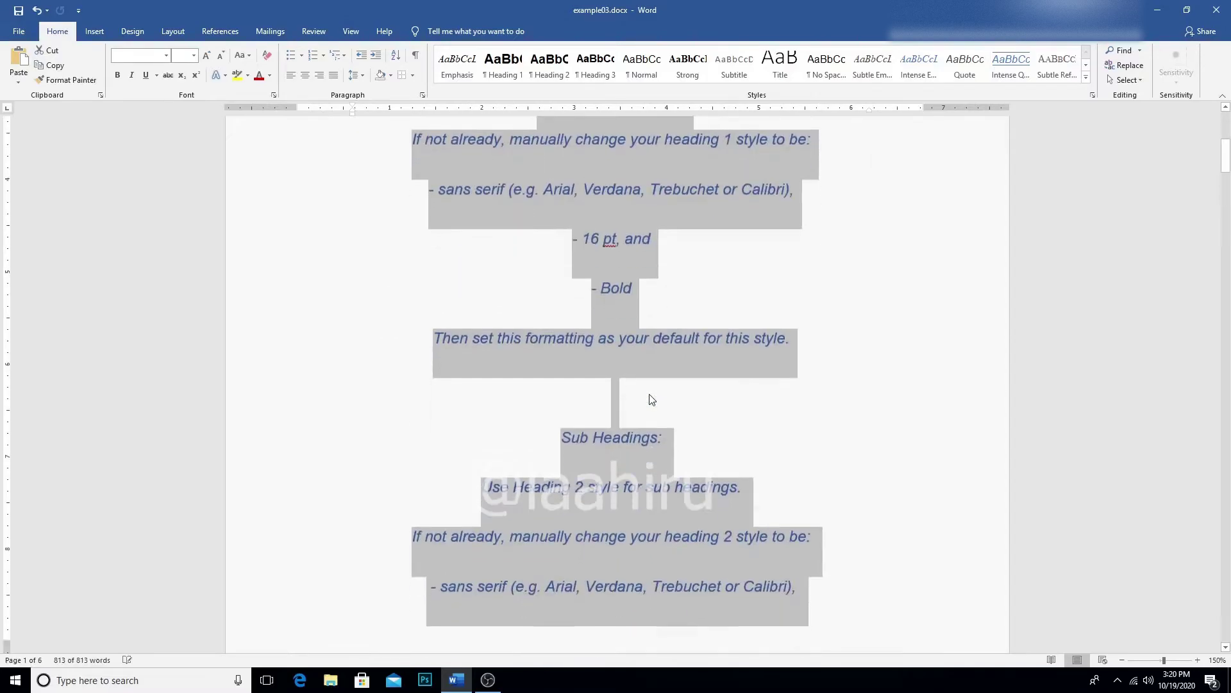
scroll(649, 399, "up", 3)
scroll(799, 264, "up", 3)
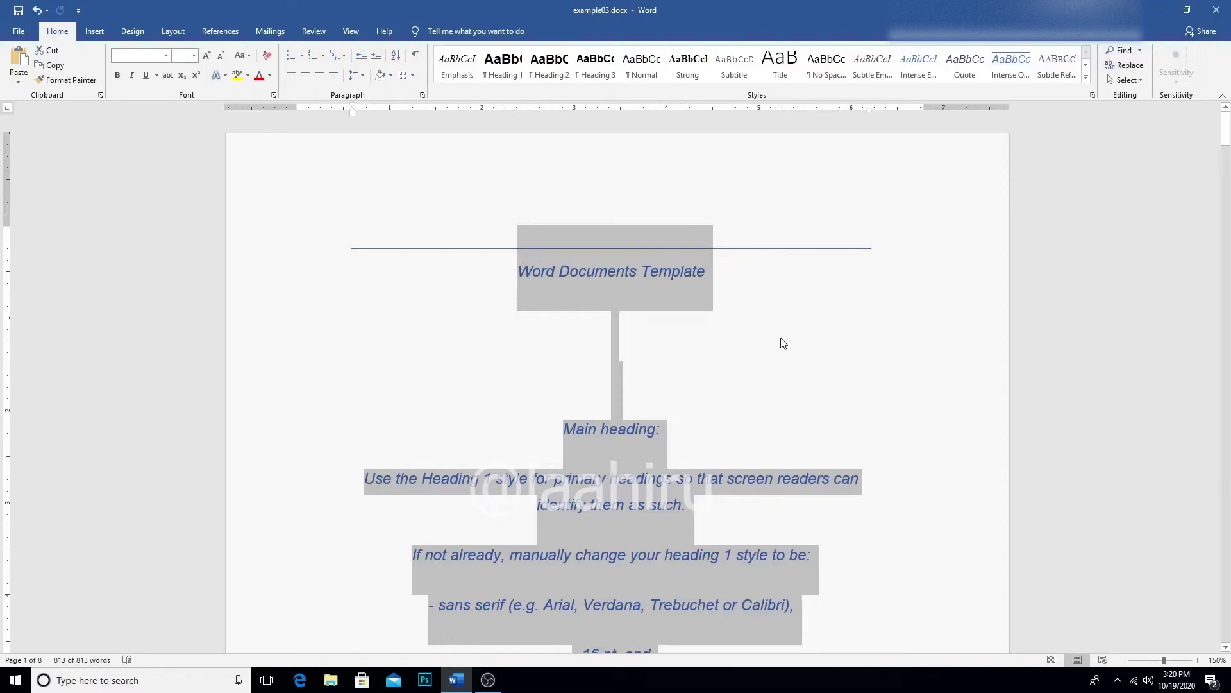
left_click(799, 336)
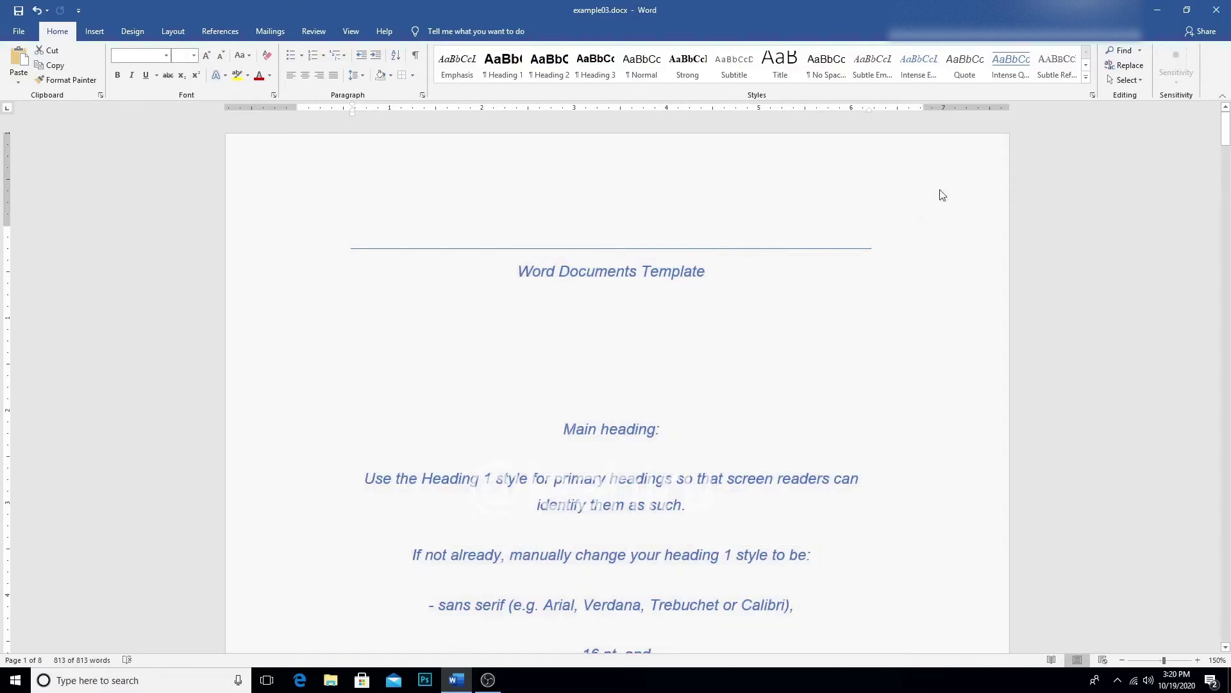
key("ctrl+z")
key("ctrl+z")
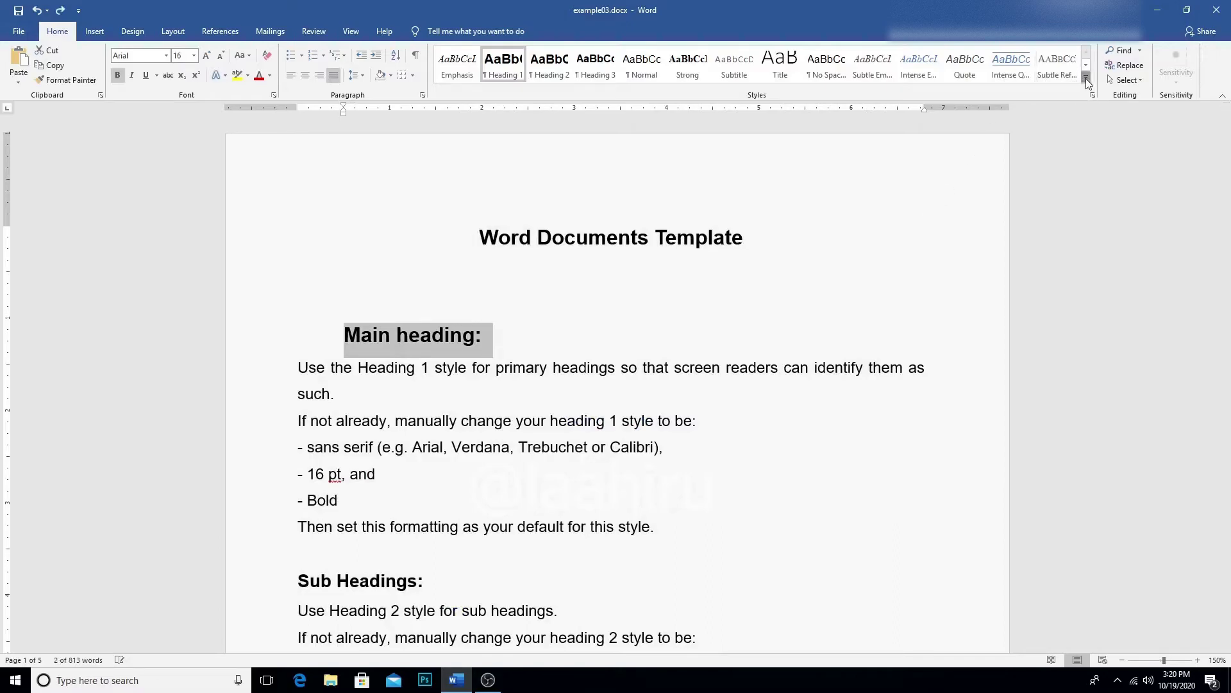
- Clear the formatting from the Main heading: line, leaving plain Normal text
left_click(1086, 78)
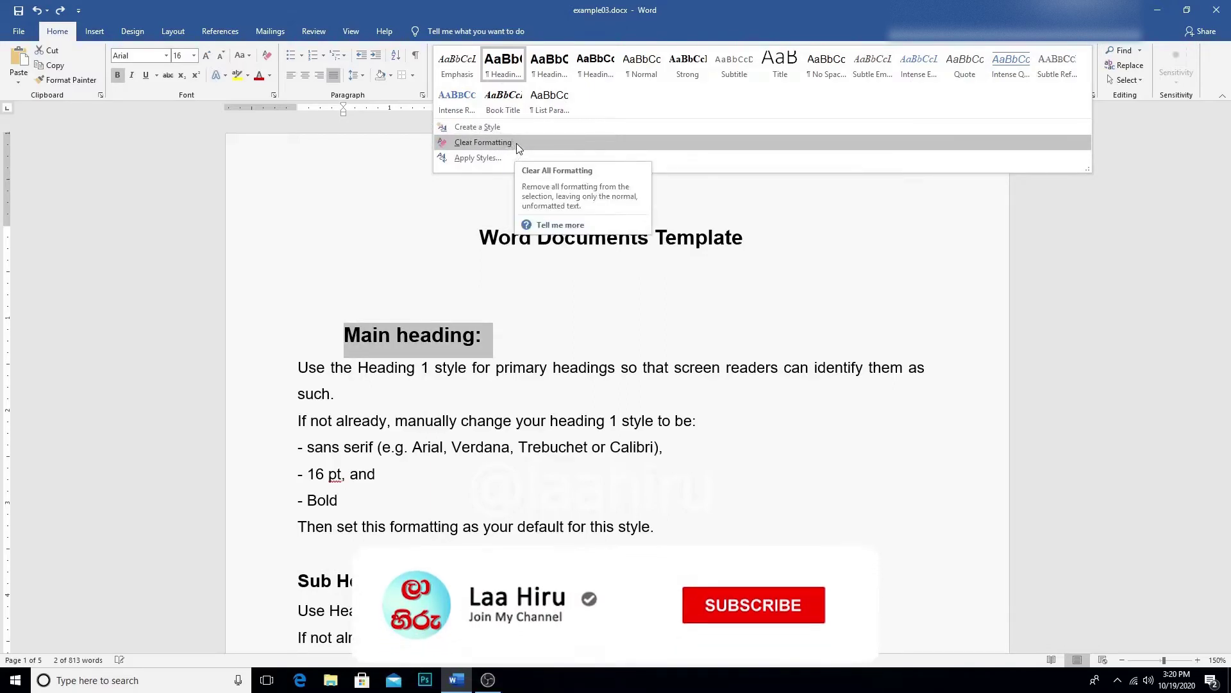
left_click(513, 143)
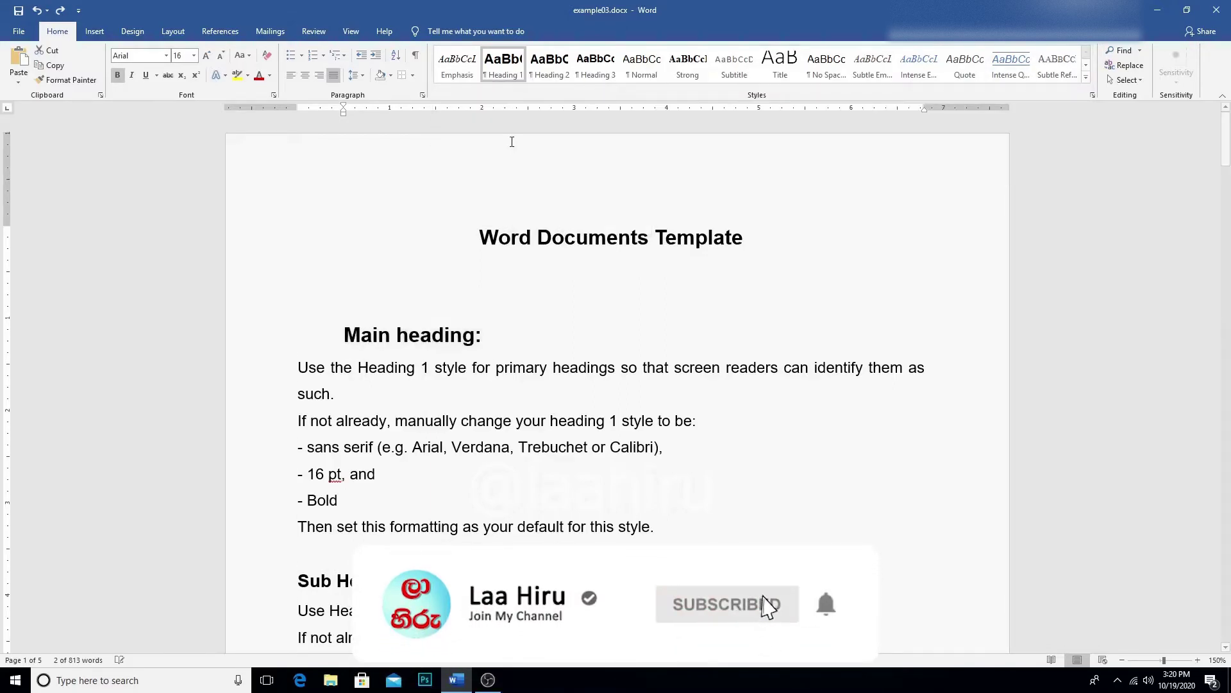
key("ctrl+y")
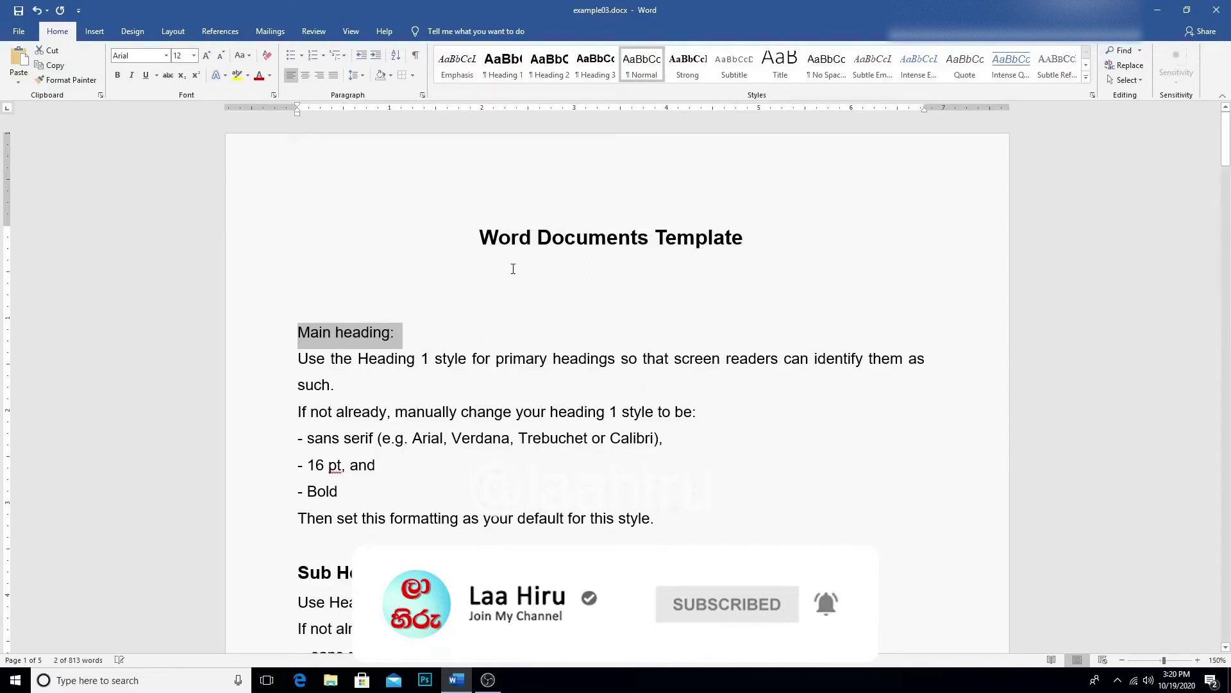
- Clear formatting from the whole document, then undo it
key("ctrl+a")
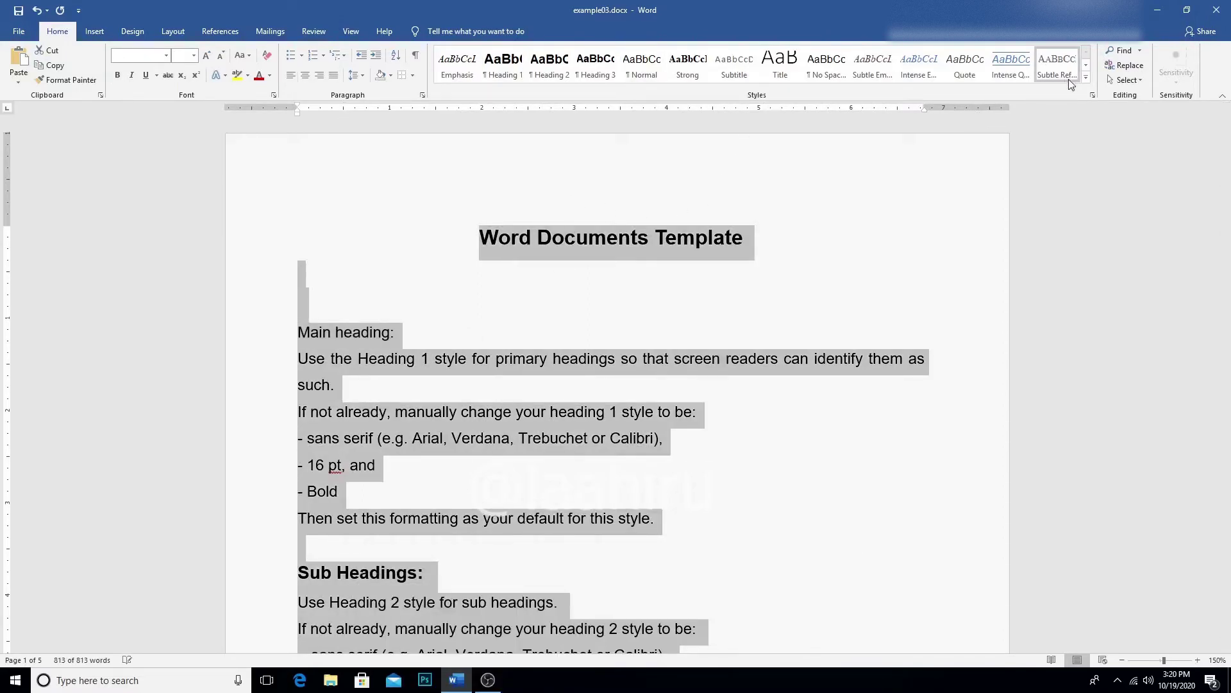
left_click(1086, 77)
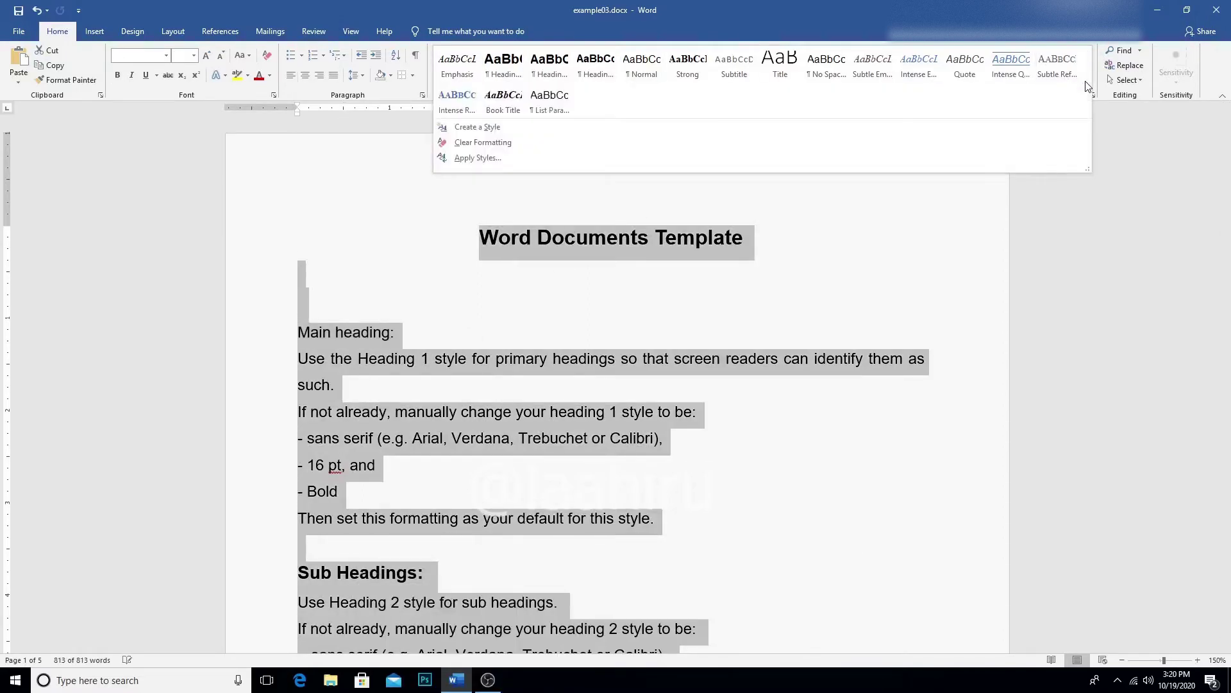
left_click(589, 144)
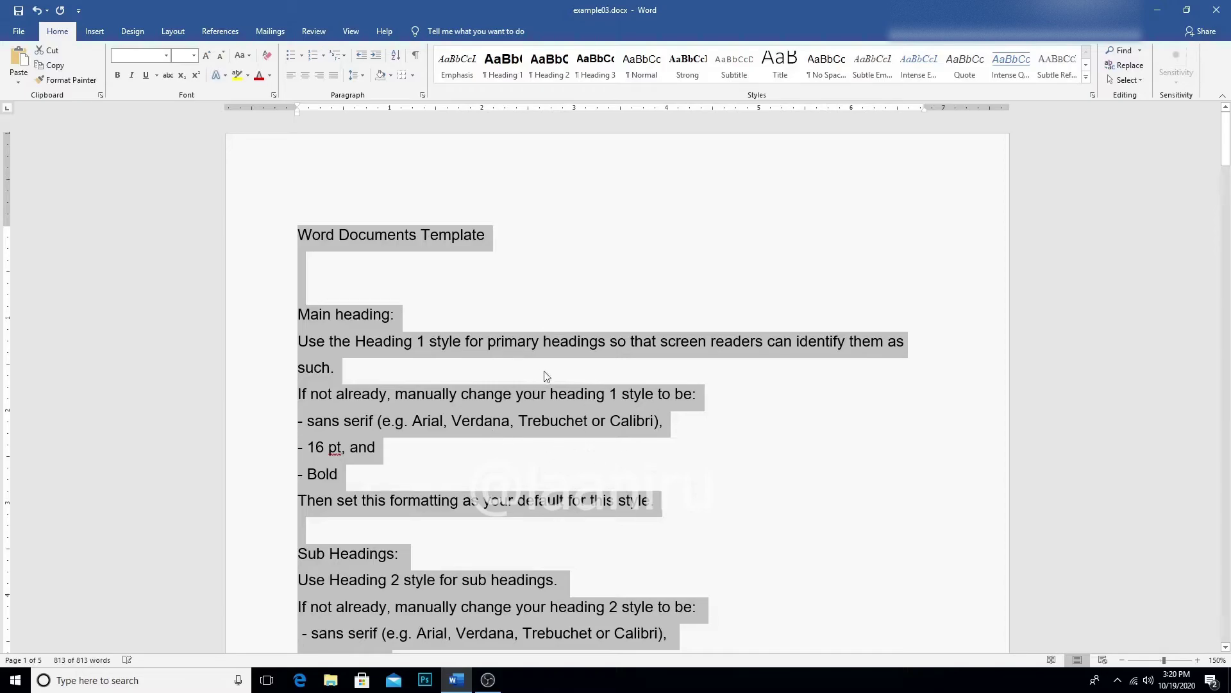
left_click(696, 320)
key("ctrl+z")
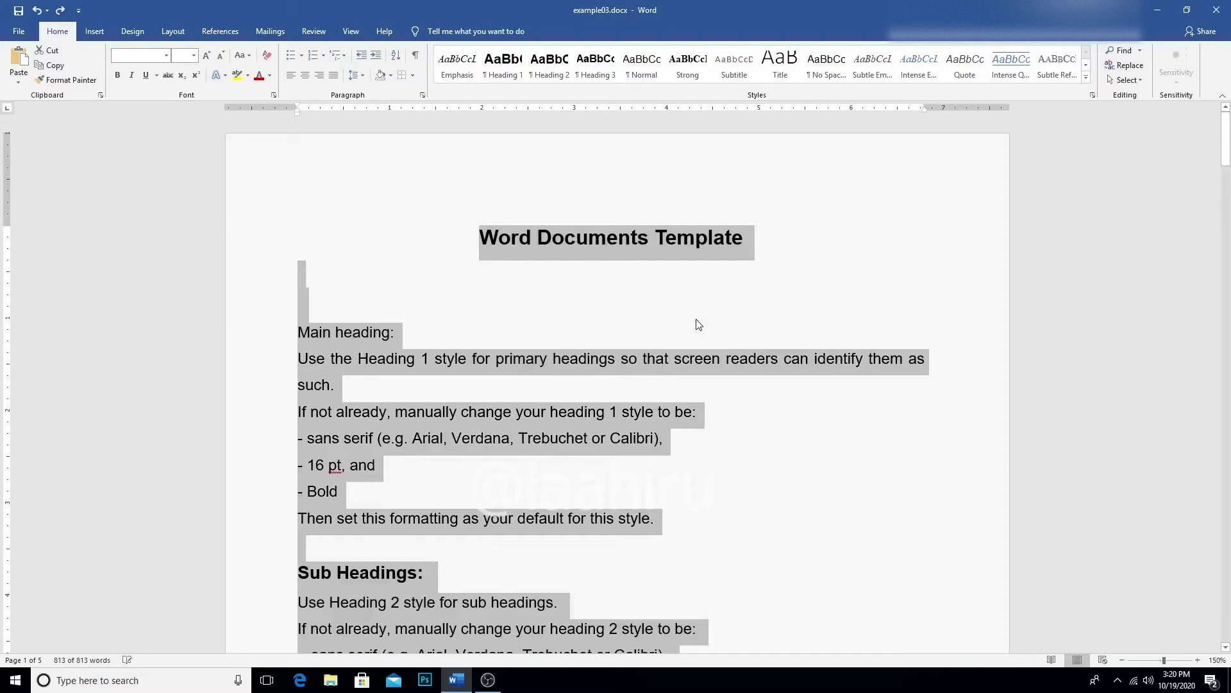
- Restore Heading 1 on Main heading: with Ctrl+Alt+1 and close the styles list
left_click(716, 320)
key("ctrl+alt+1")
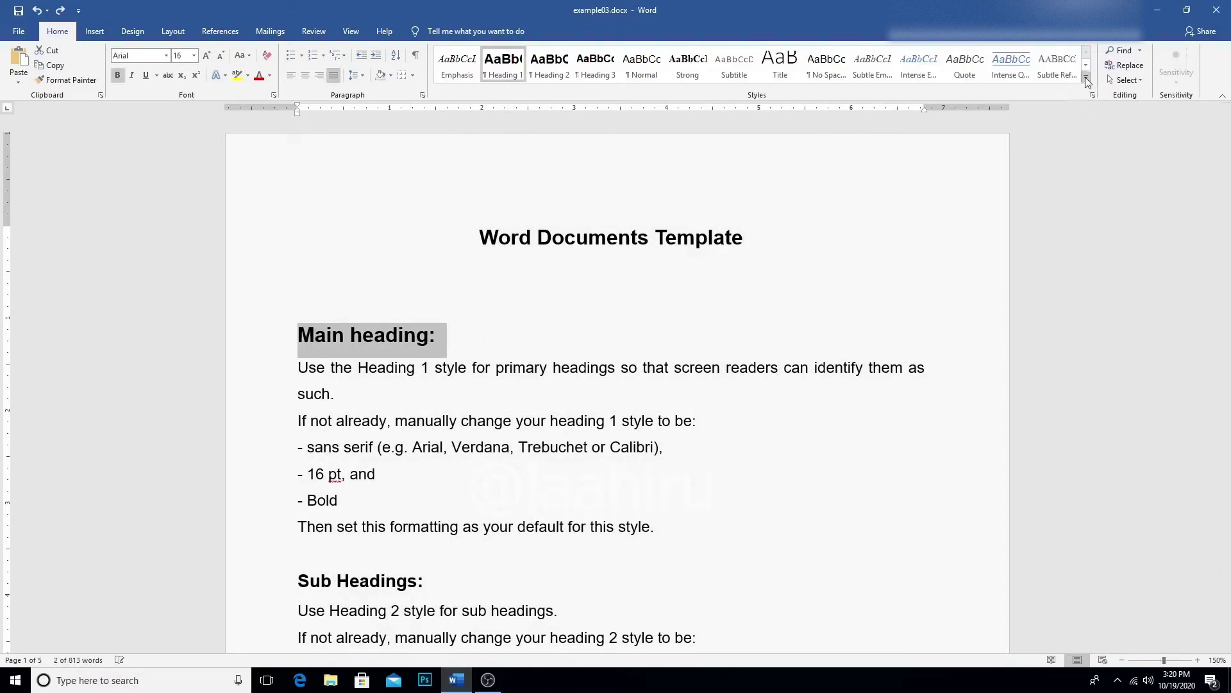
left_click(1086, 78)
left_click(1088, 40)
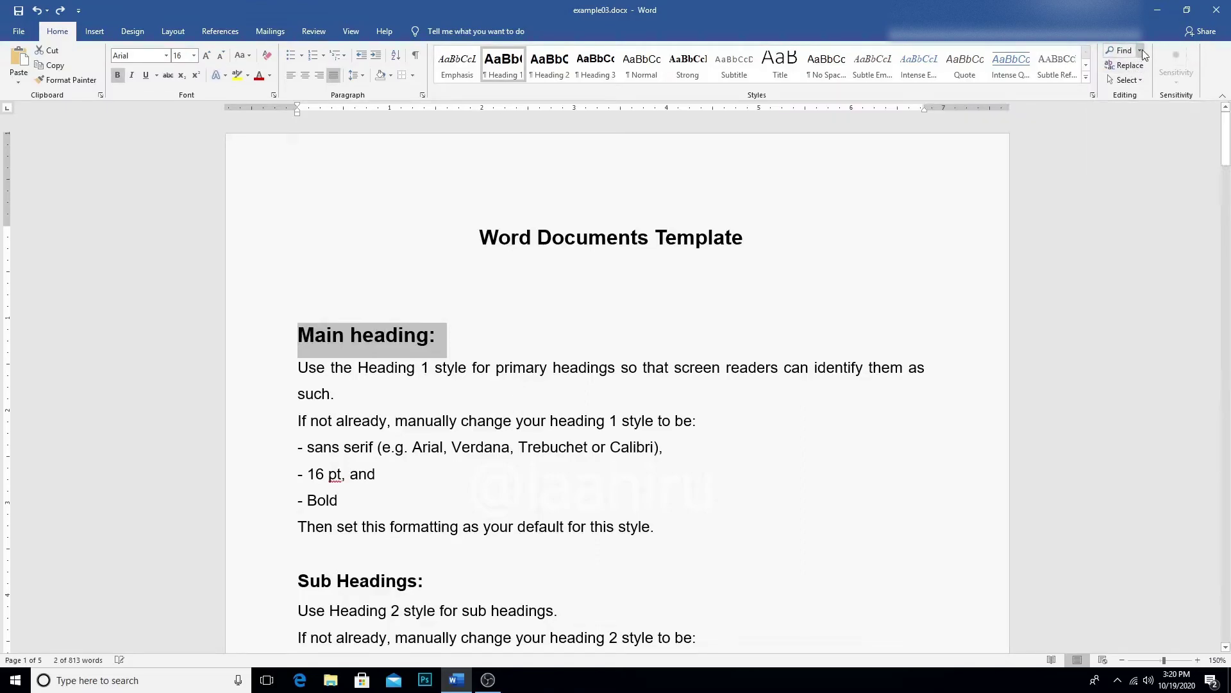
- Start a Navigation pane search of the document
left_click(1141, 51)
left_click(1131, 68)
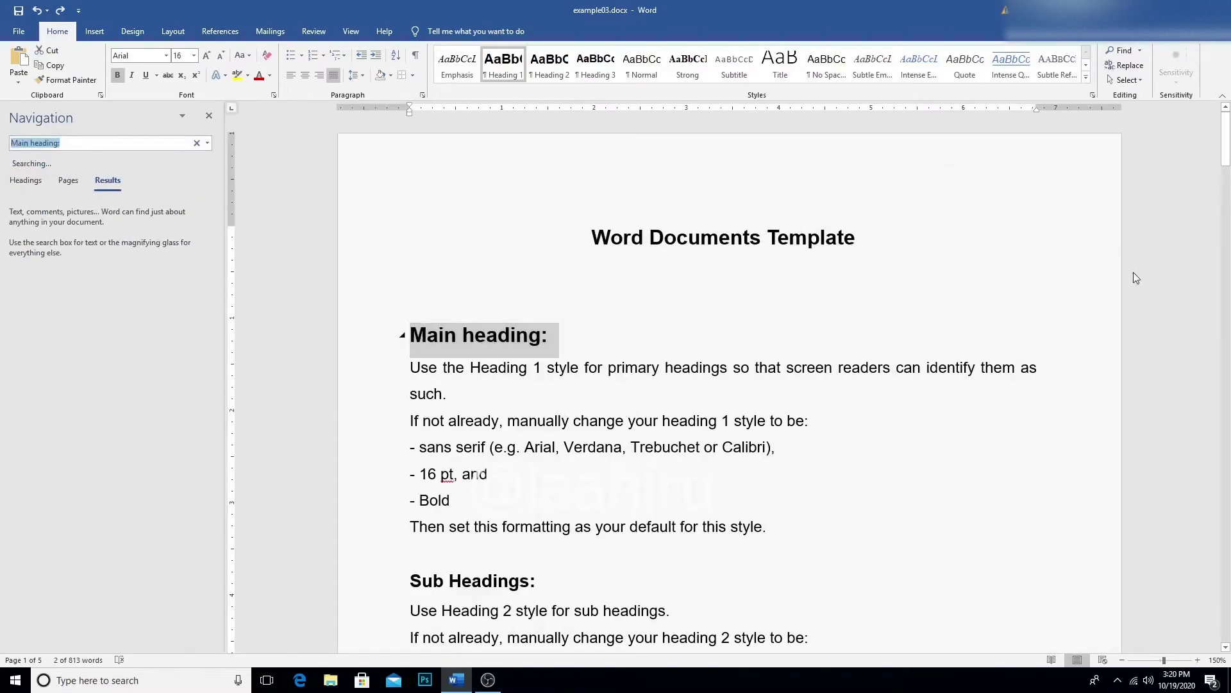
scroll(765, 426, "down", 2)
scroll(766, 426, "up", 2)
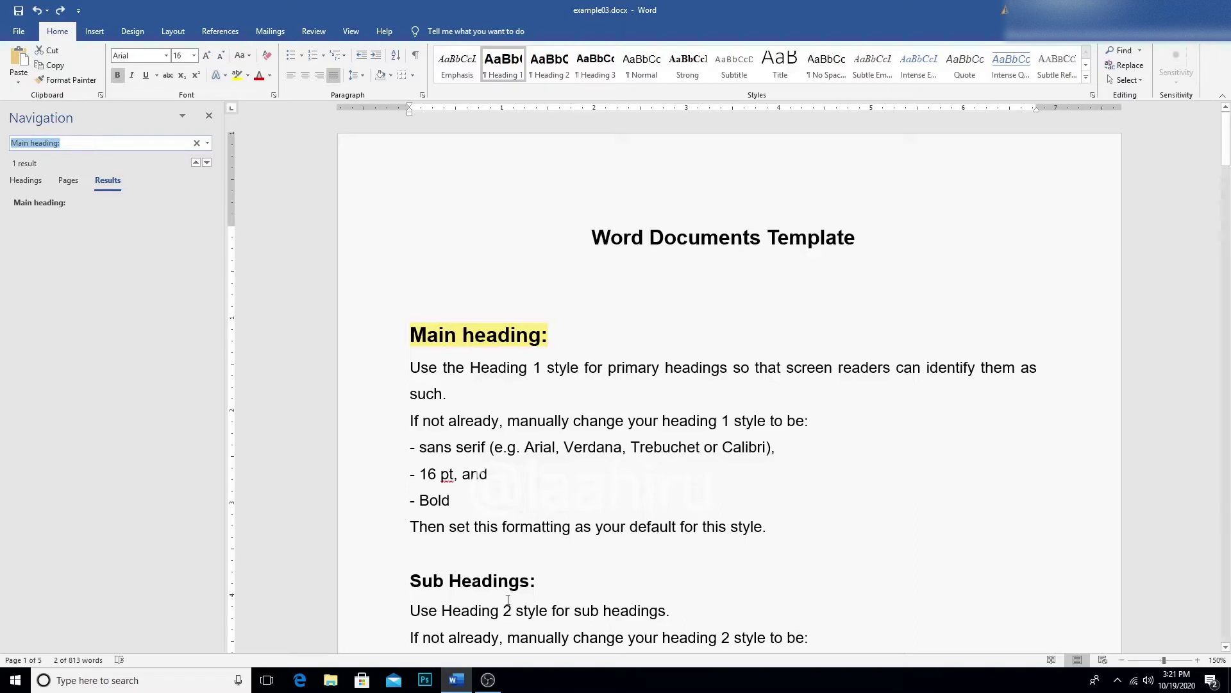
- Copy the Sub Headings: heading text and search for 'Sub Headings' instead
left_click_drag(533, 583, 409, 584)
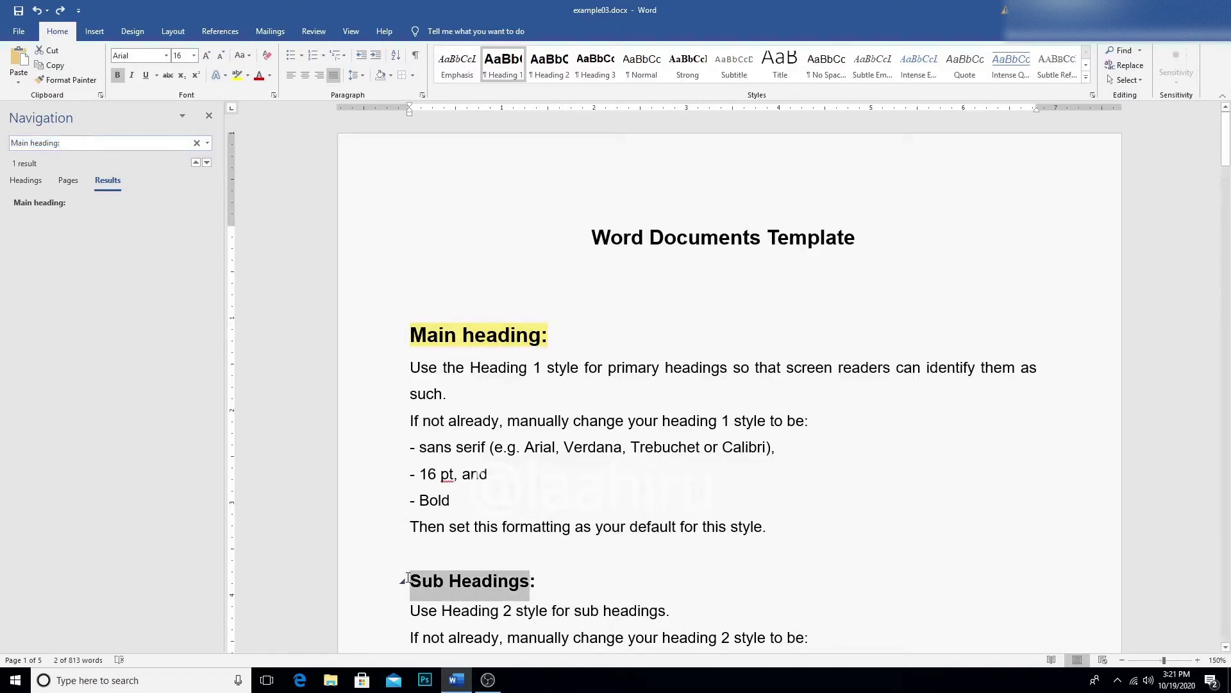
right_click(441, 586)
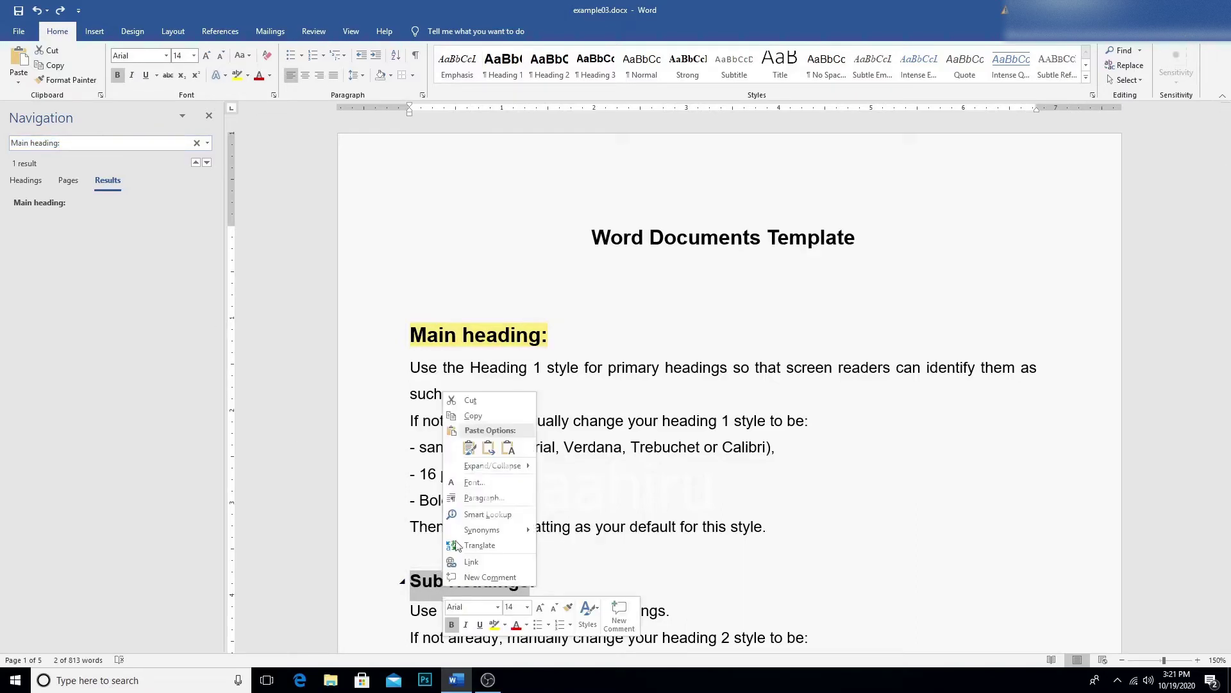
left_click(465, 417)
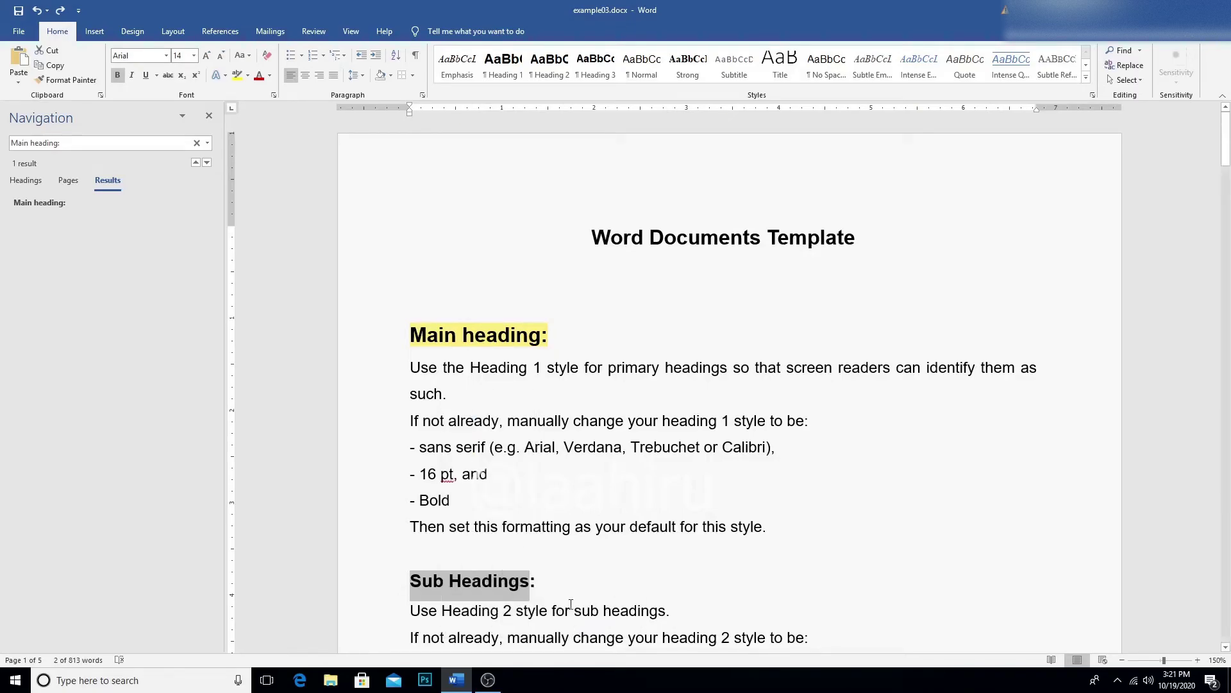
left_click(570, 582)
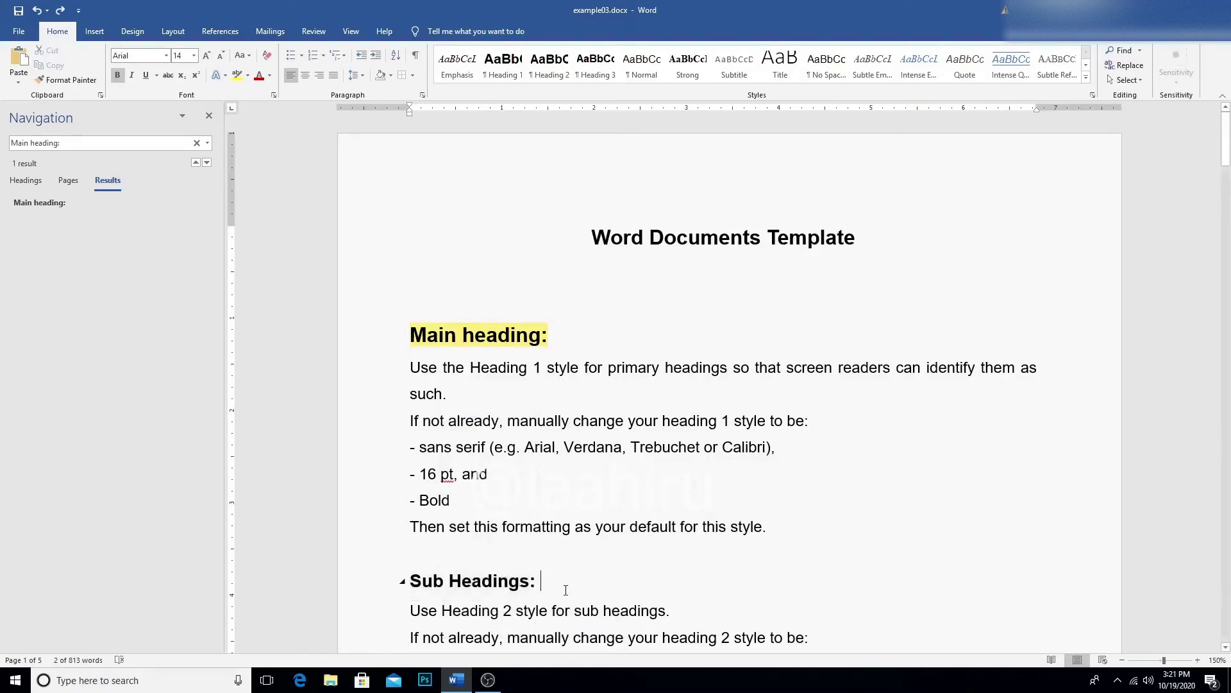
left_click(194, 145)
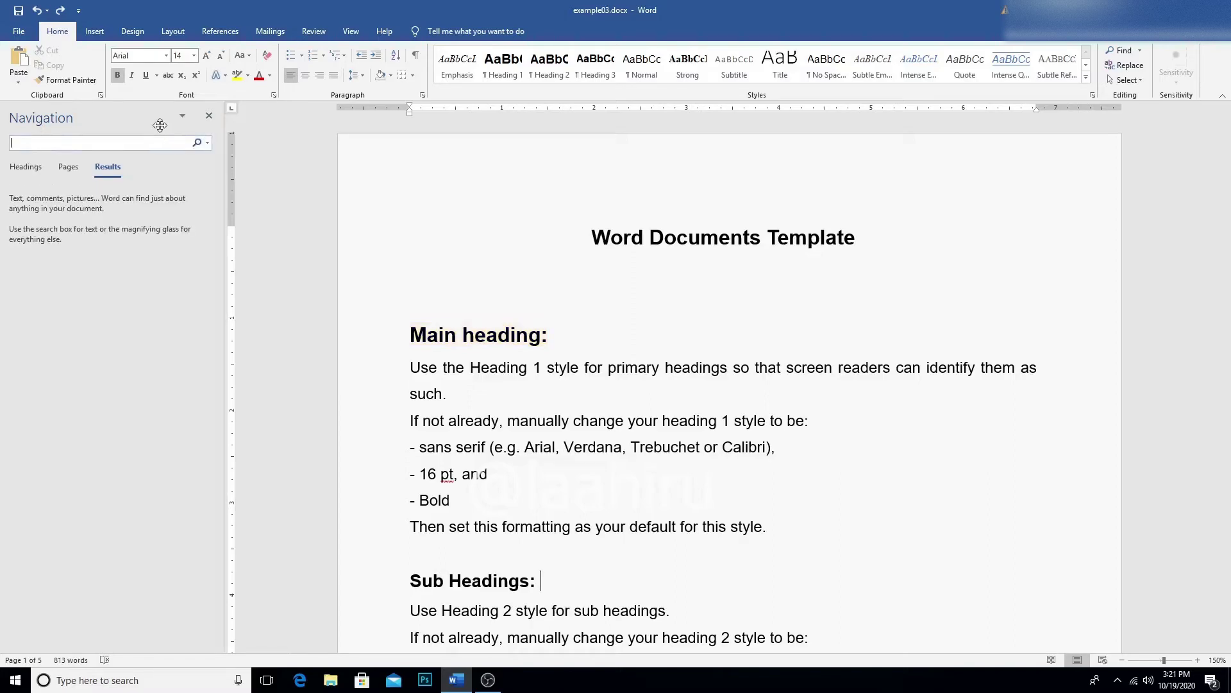
type("Sub Headings")
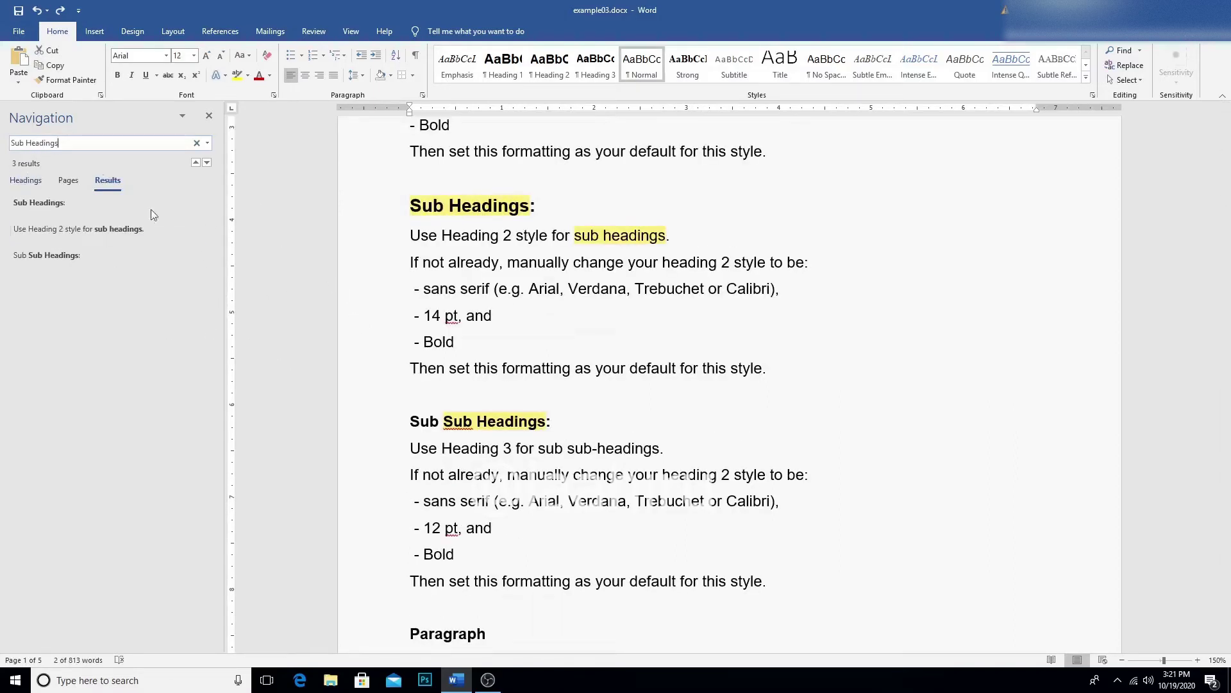
mouse_move(452, 206)
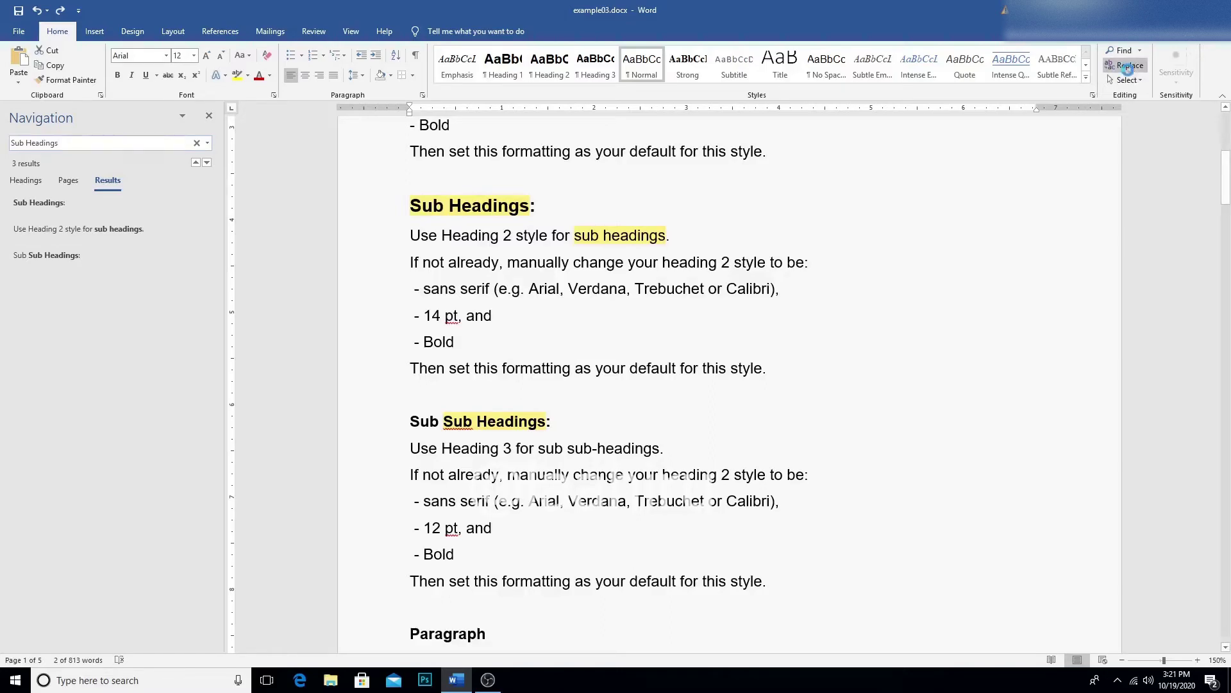
- Open Find and Replace with Sub Headings prefilled and close the search pane
left_click(1130, 67)
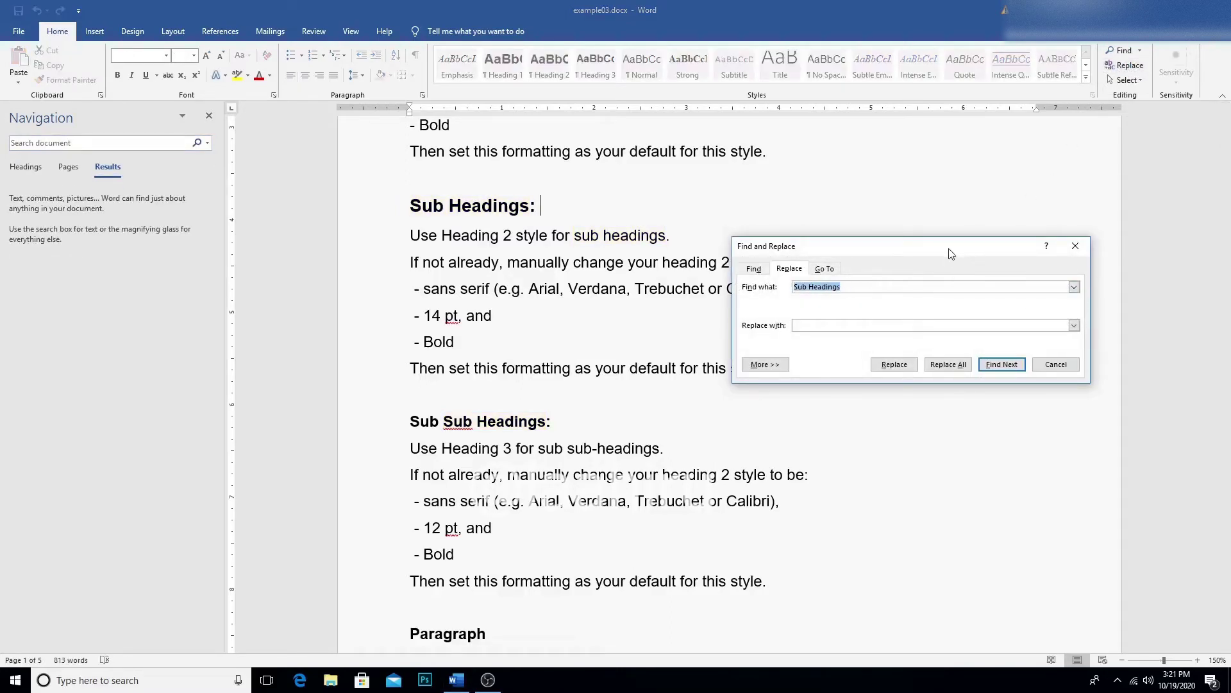
left_click(209, 118)
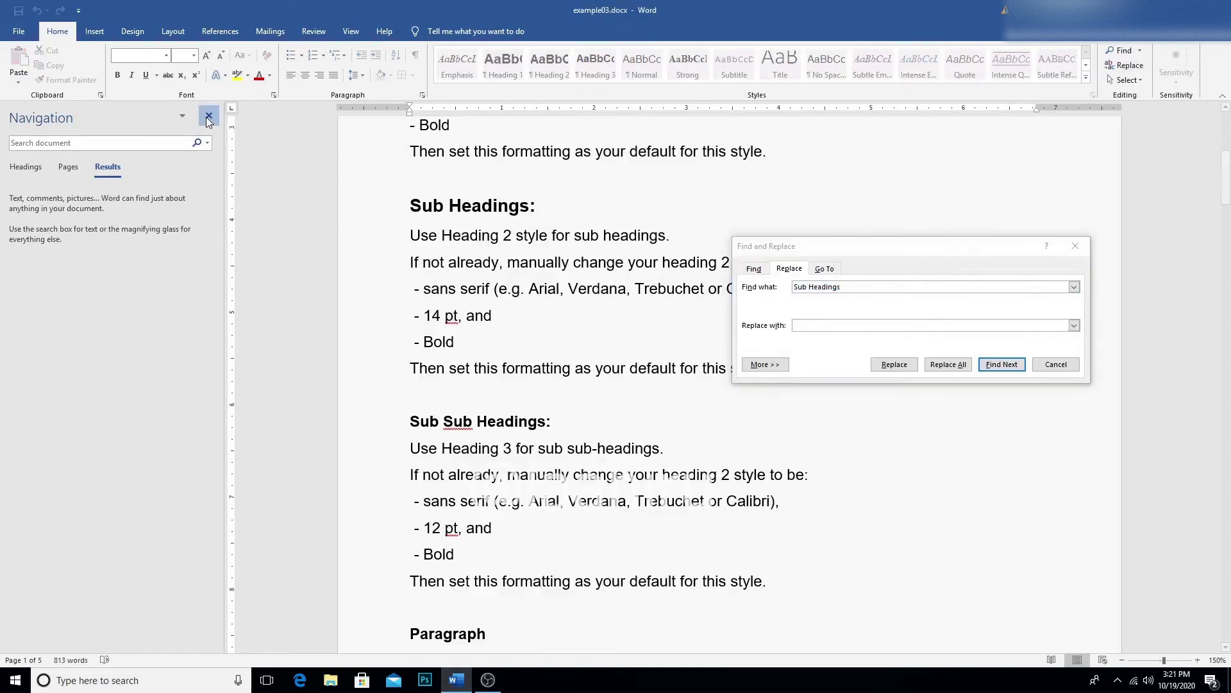
scroll(556, 411, "up", 5)
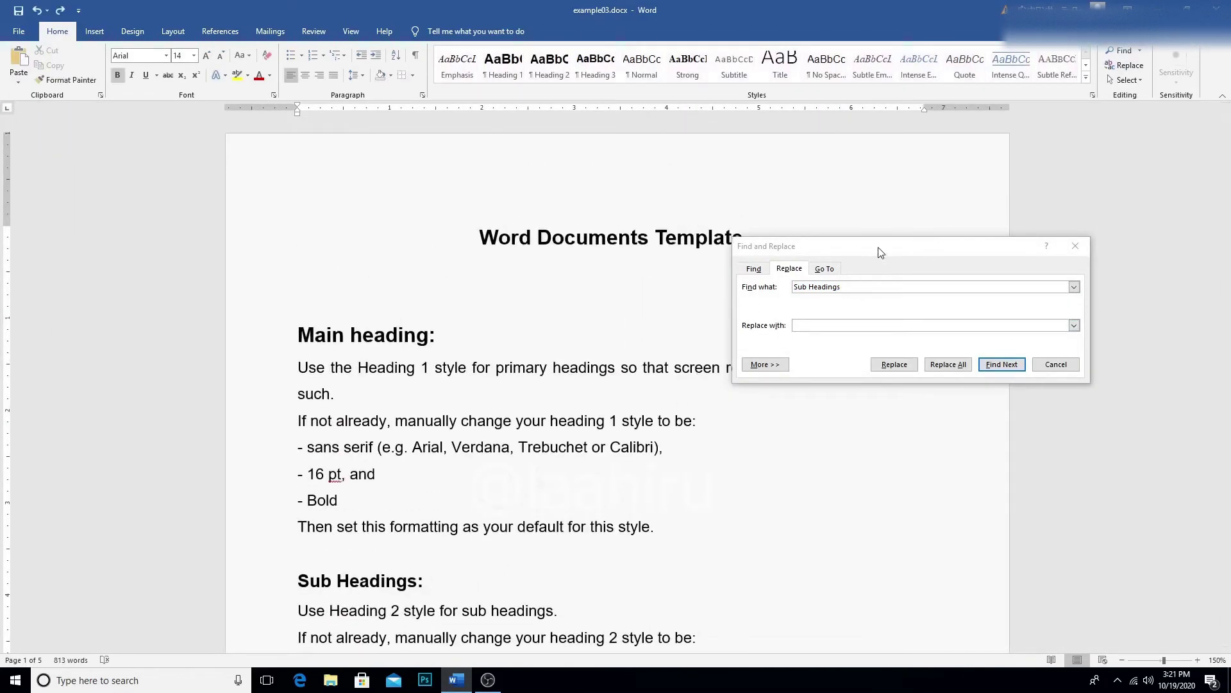
left_click_drag(879, 247, 943, 223)
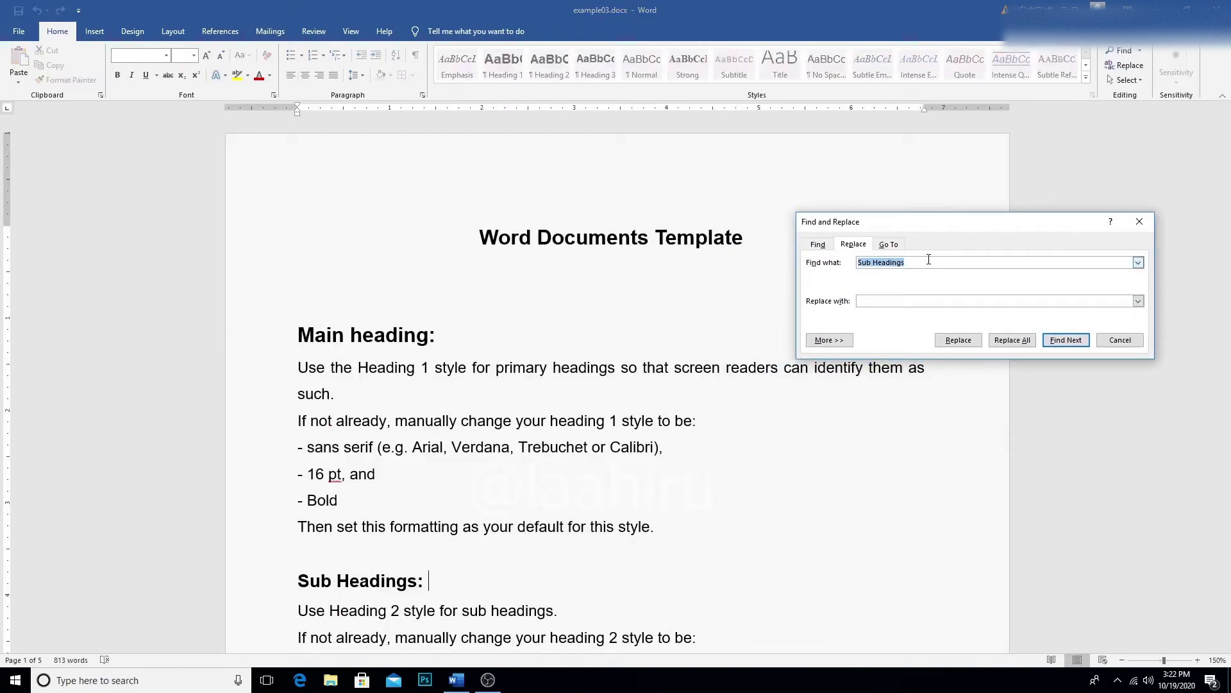
- Change the Find term to 'word', run it, and scroll back to the first page
left_click(929, 259)
triple_click(918, 263)
type("word")
key("Return")
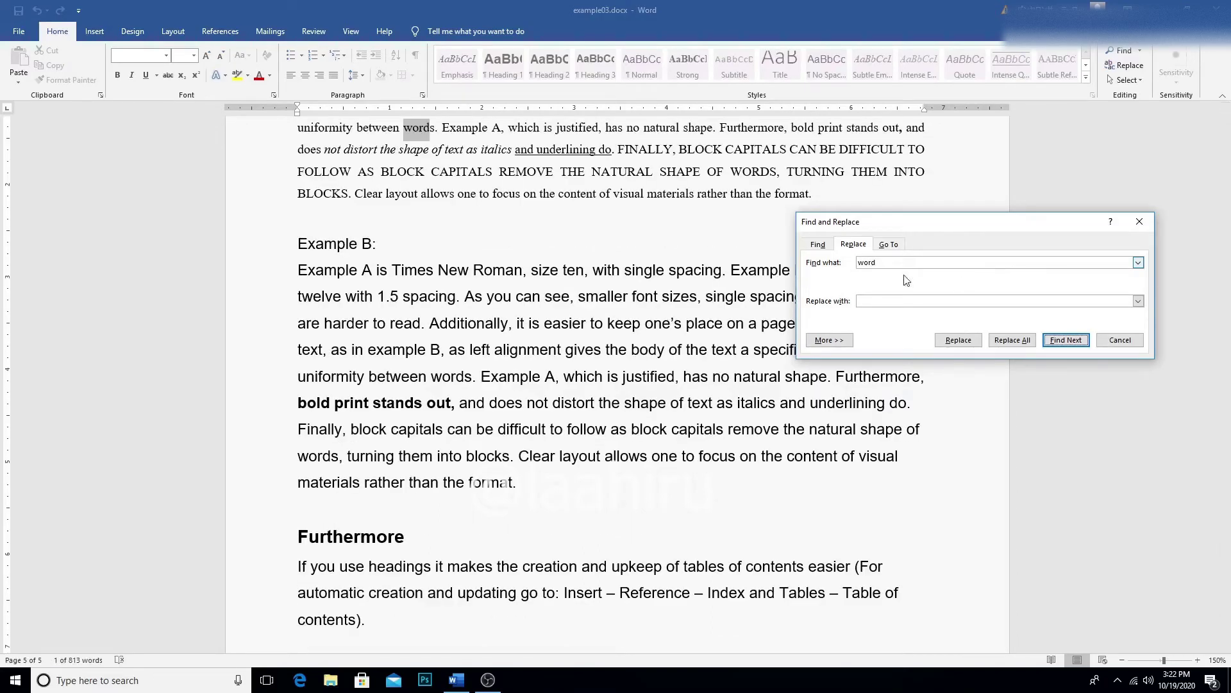
scroll(704, 347, "up", 4)
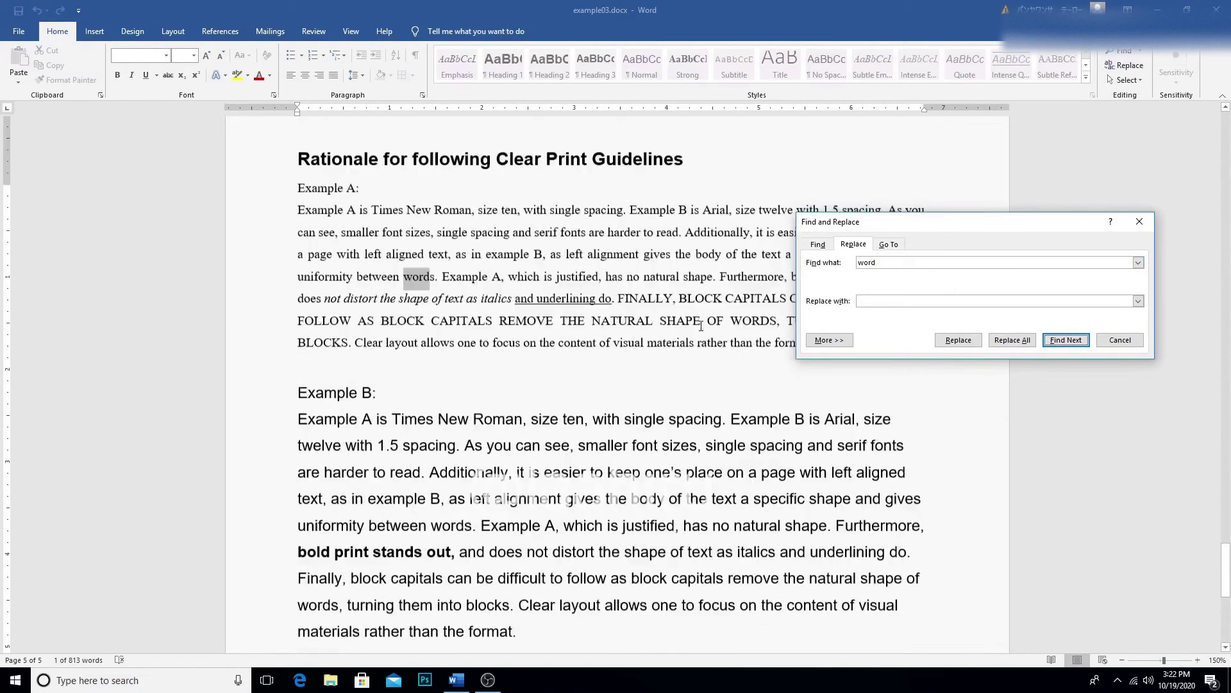
scroll(703, 323, "down", 1)
scroll(898, 372, "up", 4)
scroll(1187, 487, "up", 4)
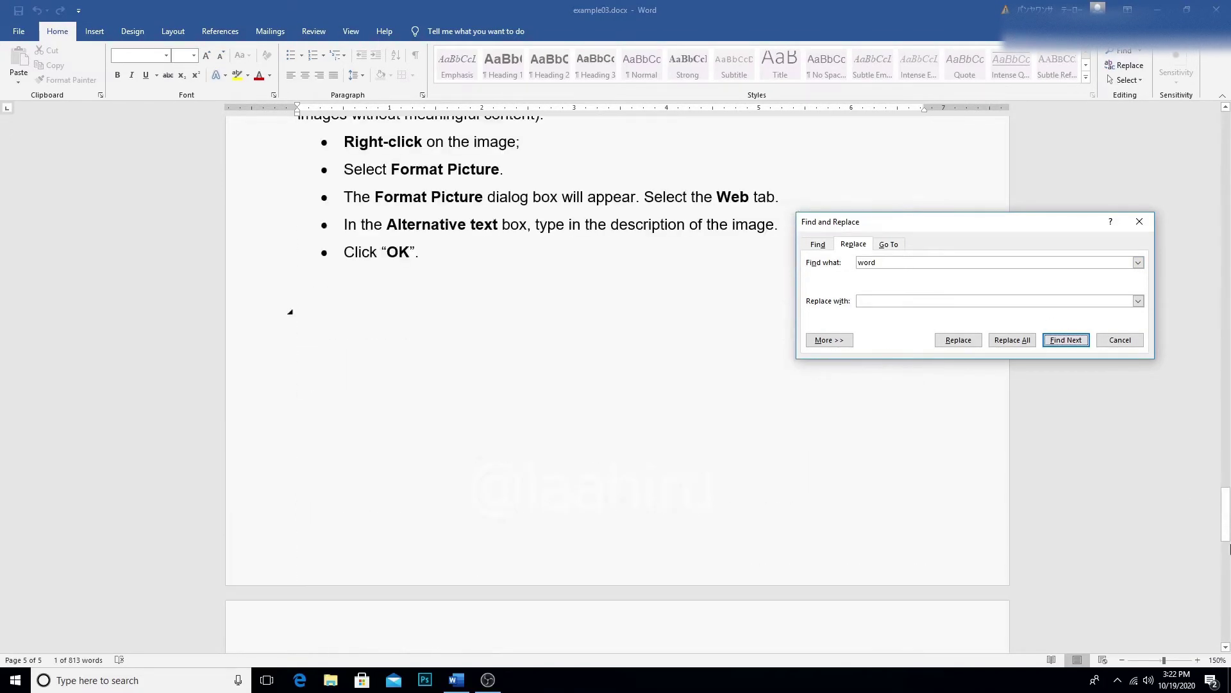
scroll(1226, 449, "up", 6)
scroll(1222, 340, "down", 12)
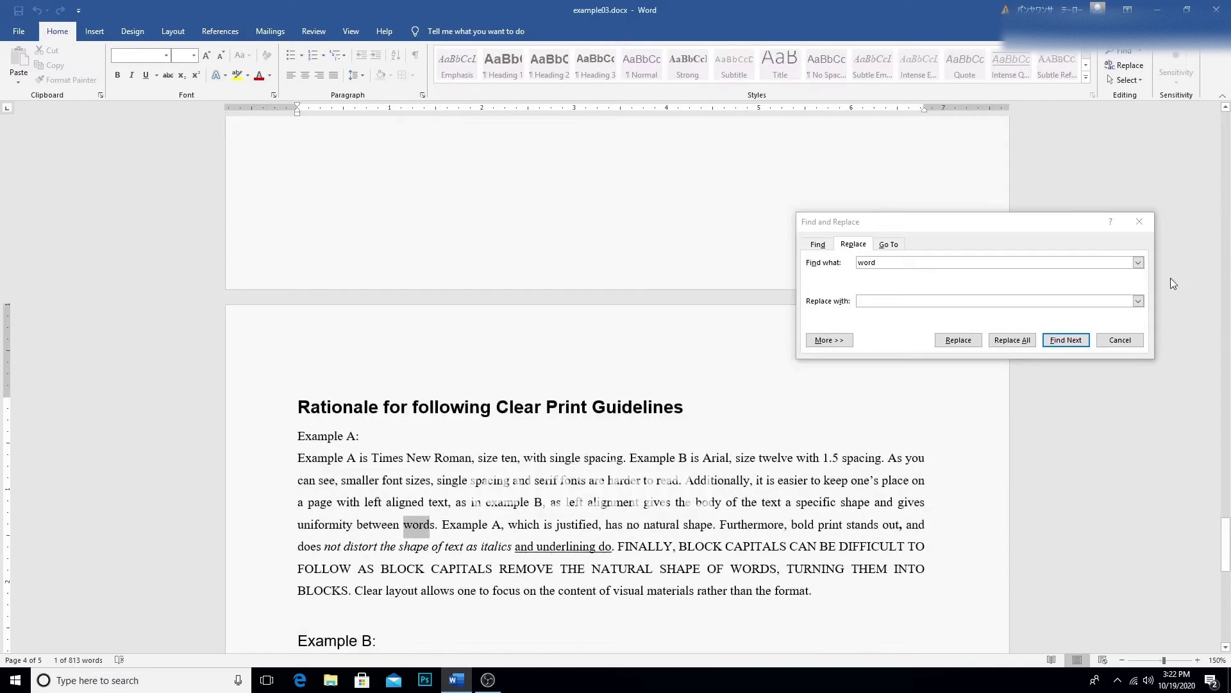
left_click_drag(1227, 545, 1229, 221)
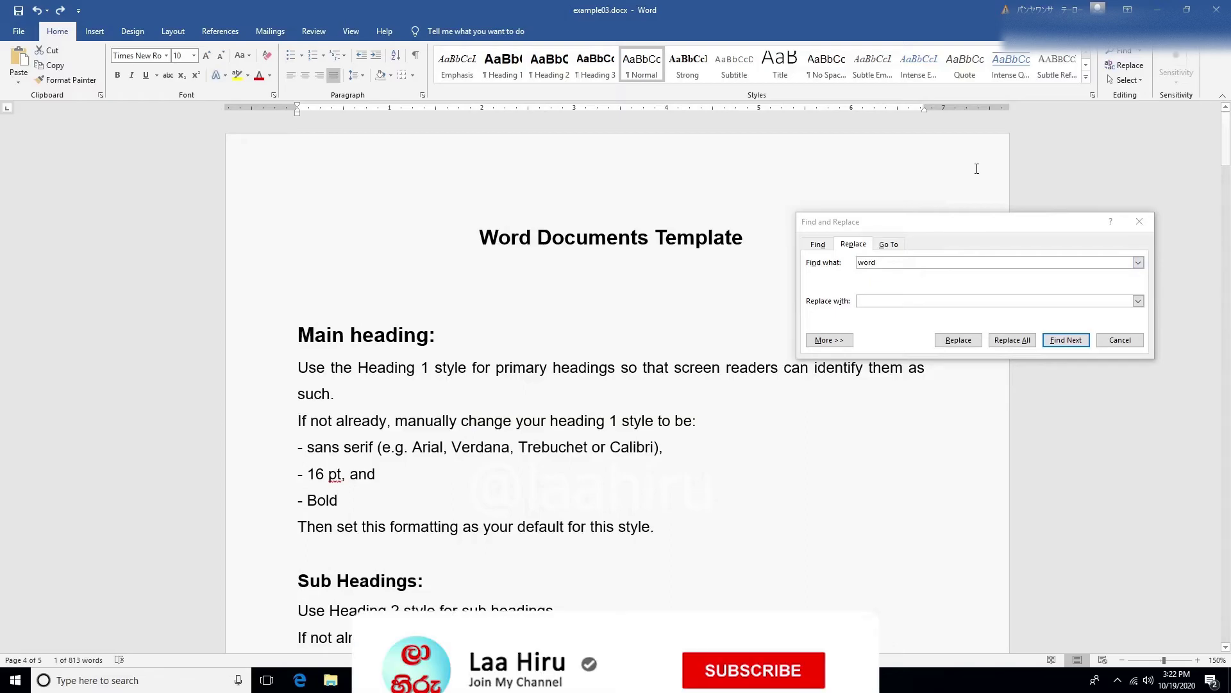
- Show the Navigation pane matches for 'word' and go to the first one in the title
left_click(1118, 54)
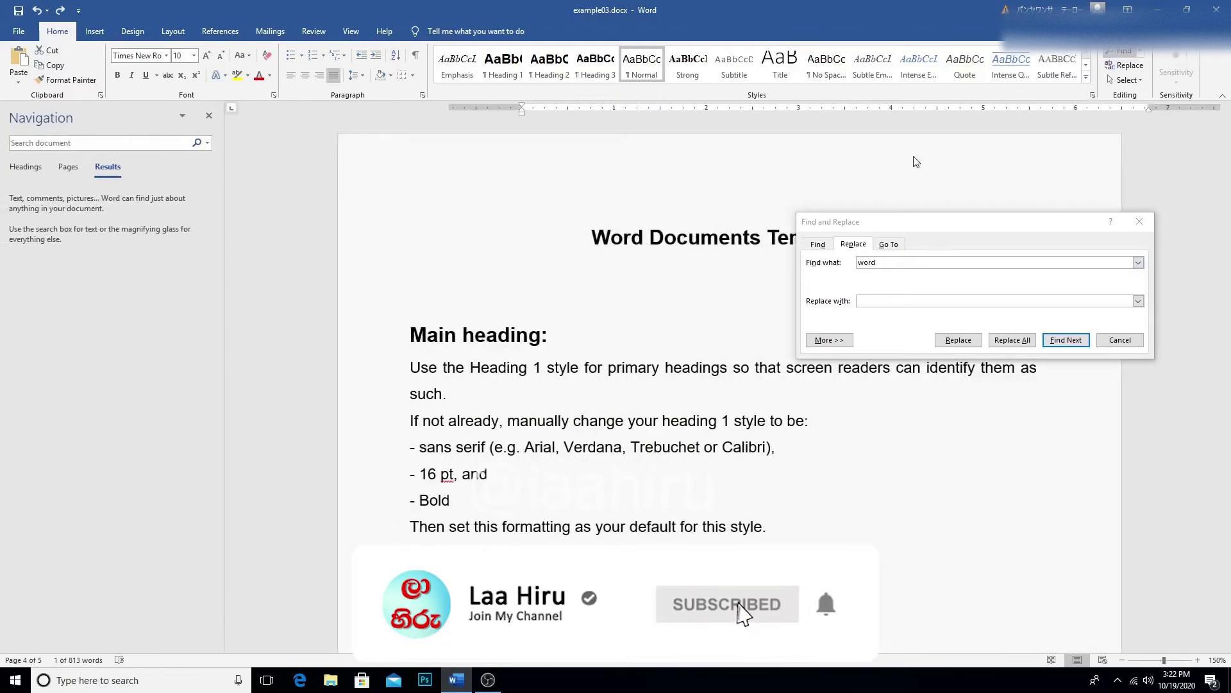
key("Escape")
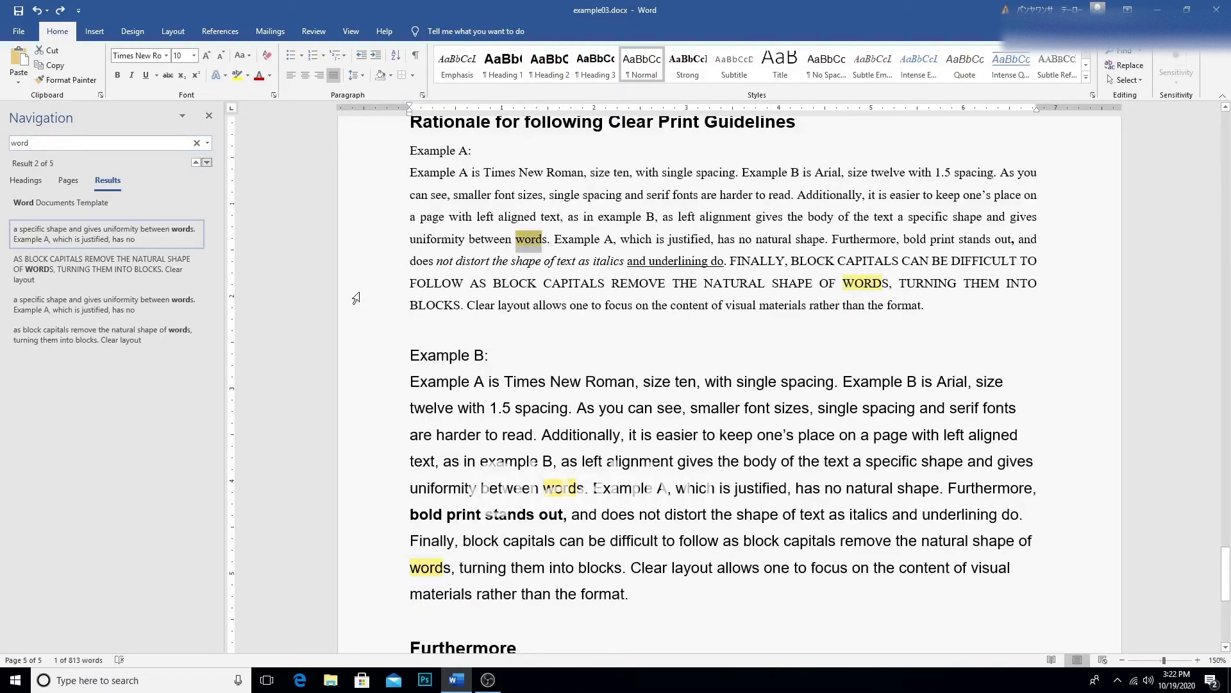
left_click(61, 202)
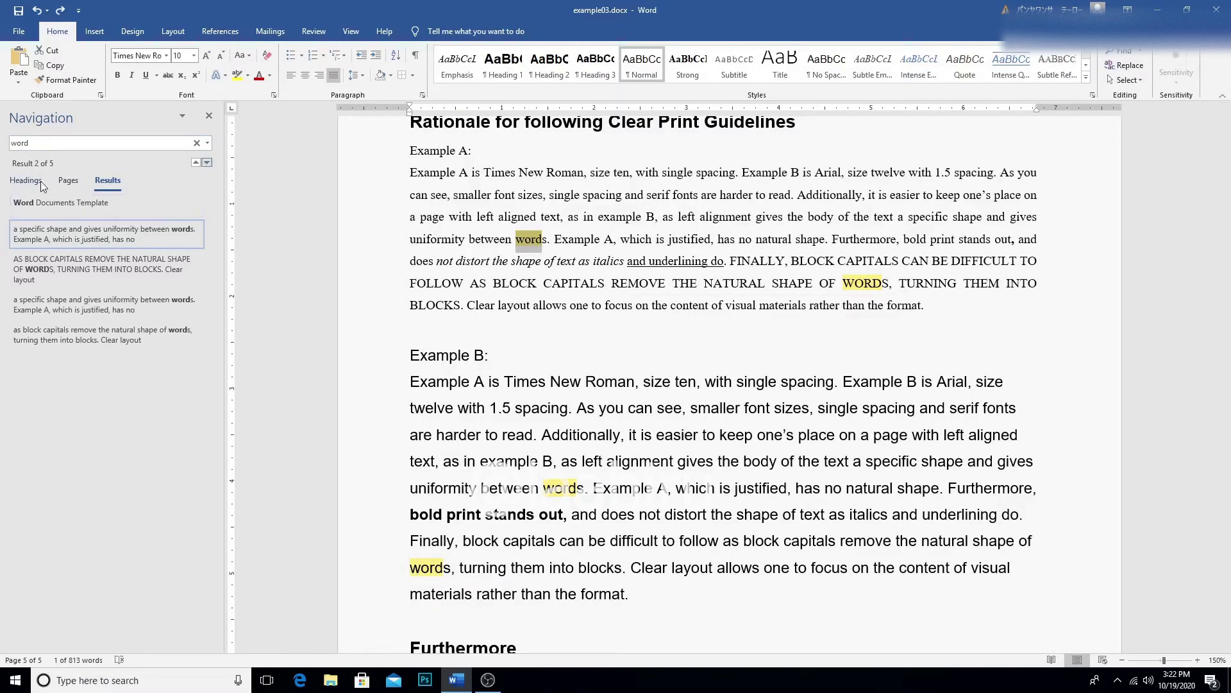
mouse_move(478, 335)
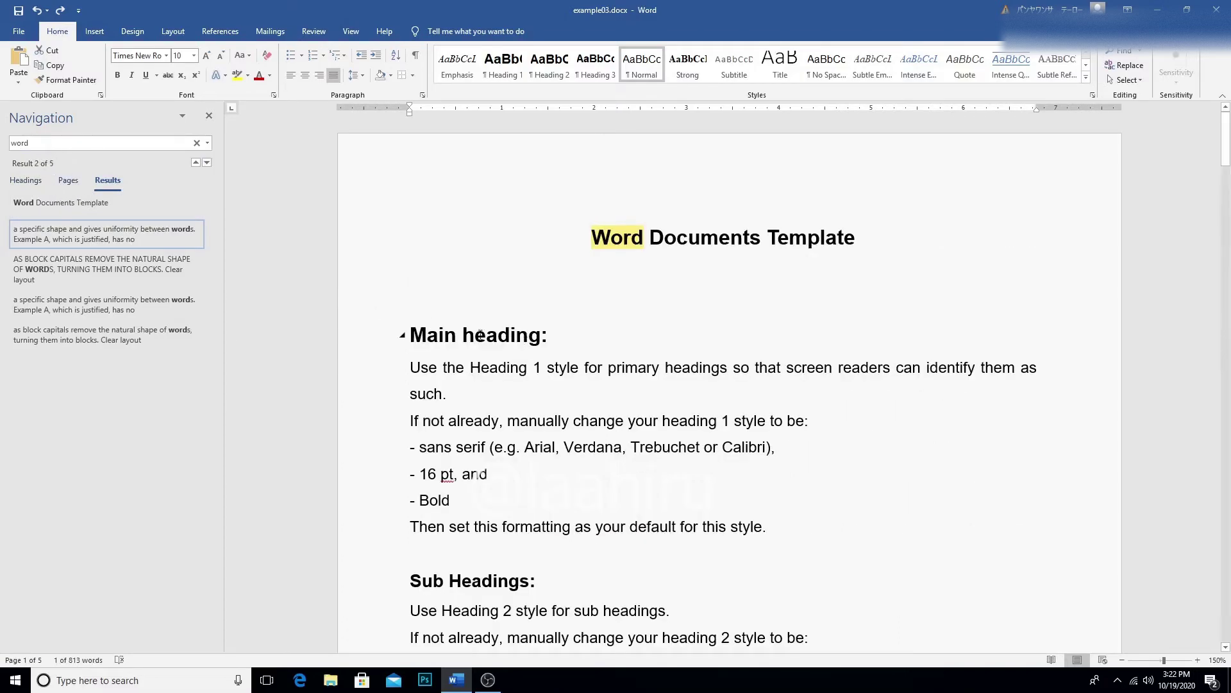
- Scroll down through the document to review the highlighted 'word' matches
scroll(569, 256, "down", 2)
scroll(581, 269, "down", 4)
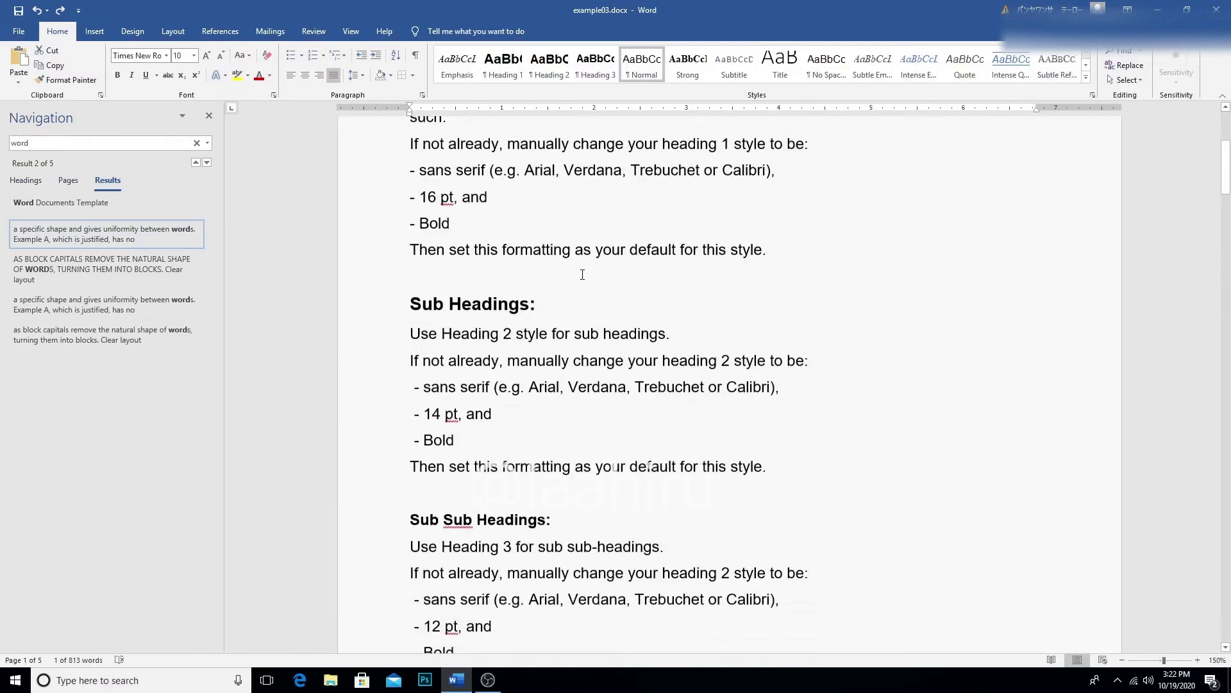
scroll(582, 292, "down", 5)
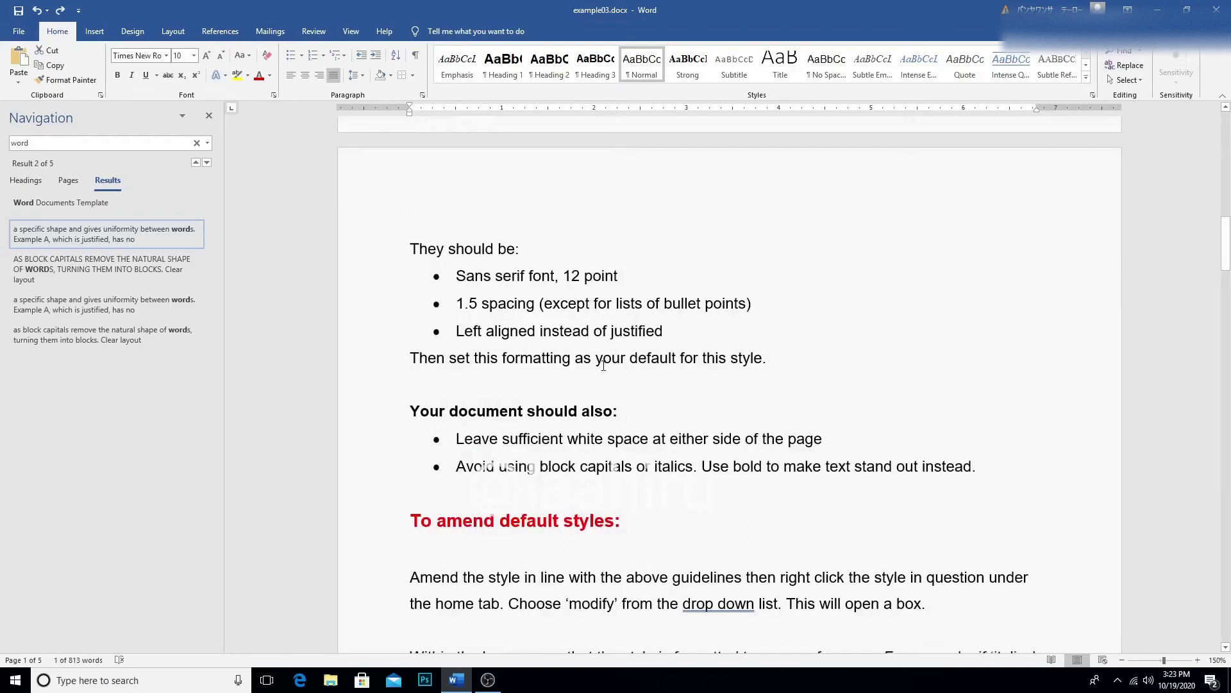
scroll(604, 366, "down", 5)
scroll(605, 366, "down", 5)
scroll(604, 366, "down", 1)
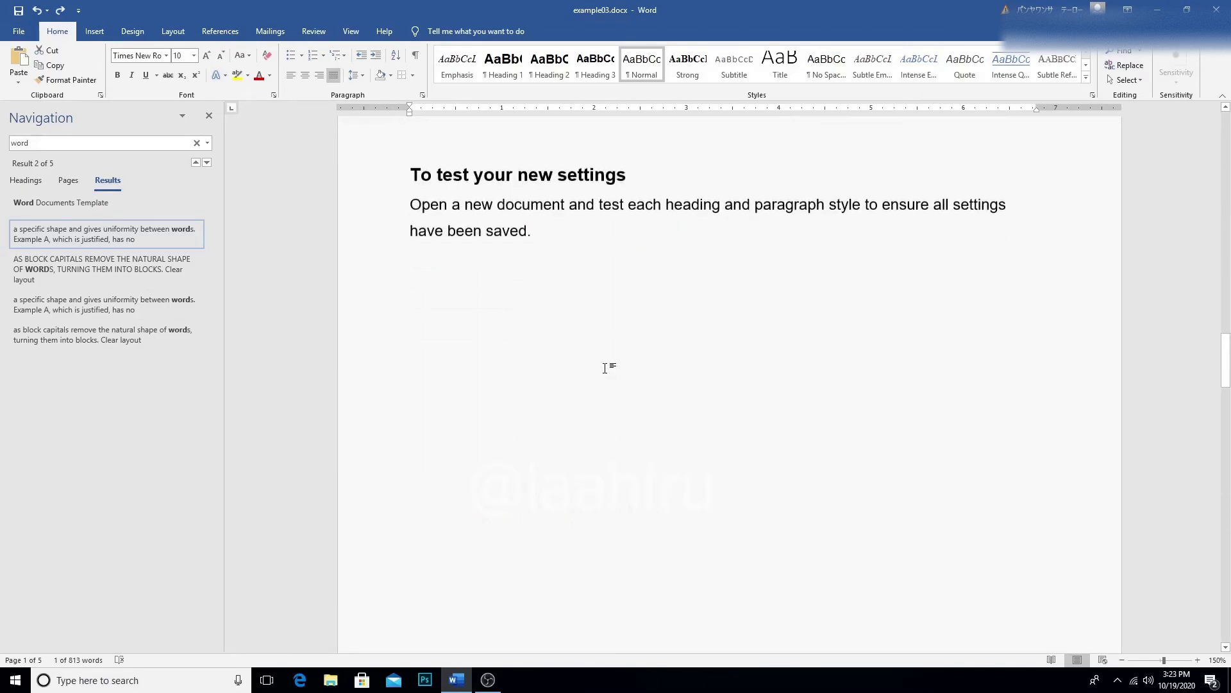
scroll(605, 368, "down", 3)
scroll(605, 367, "down", 2)
scroll(605, 369, "down", 2)
scroll(606, 370, "down", 5)
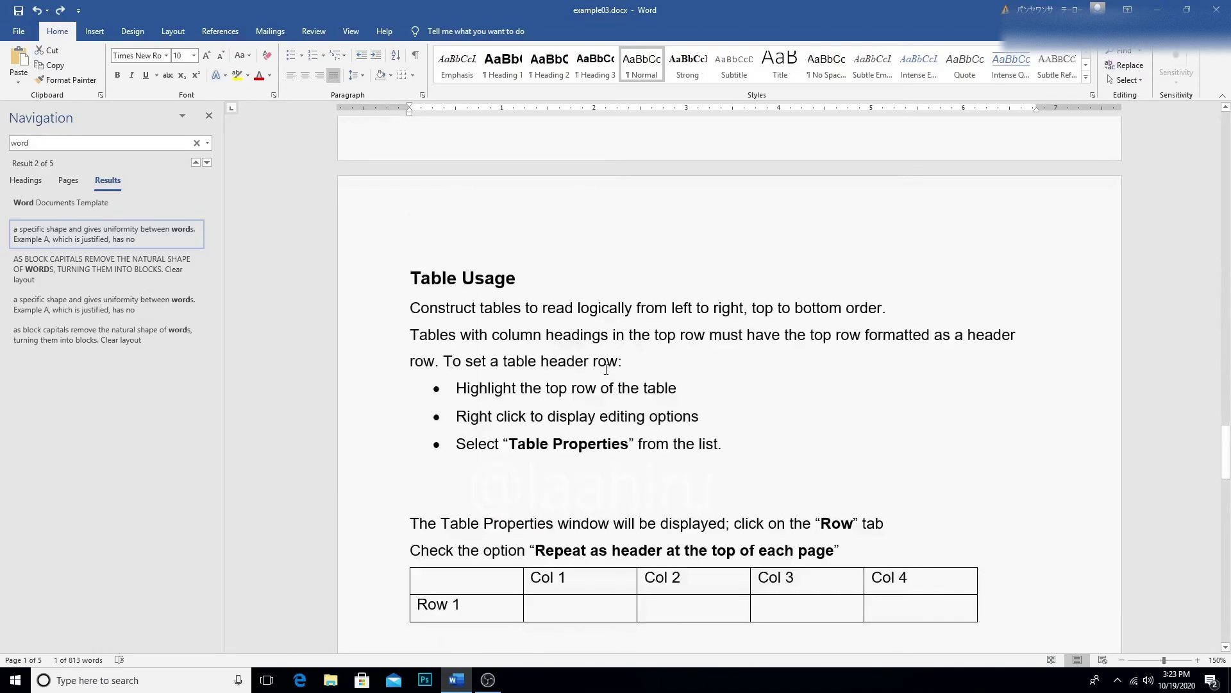
scroll(606, 371, "down", 10)
scroll(588, 397, "down", 5)
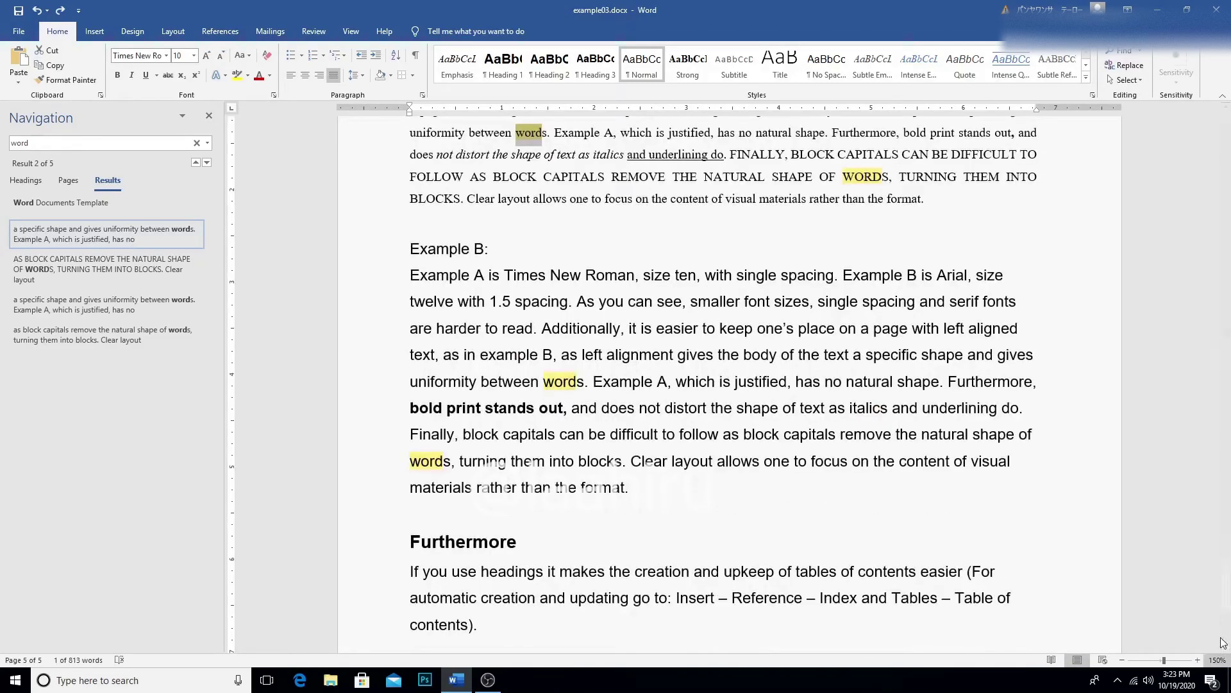
left_click_drag(1226, 584, 1226, 138)
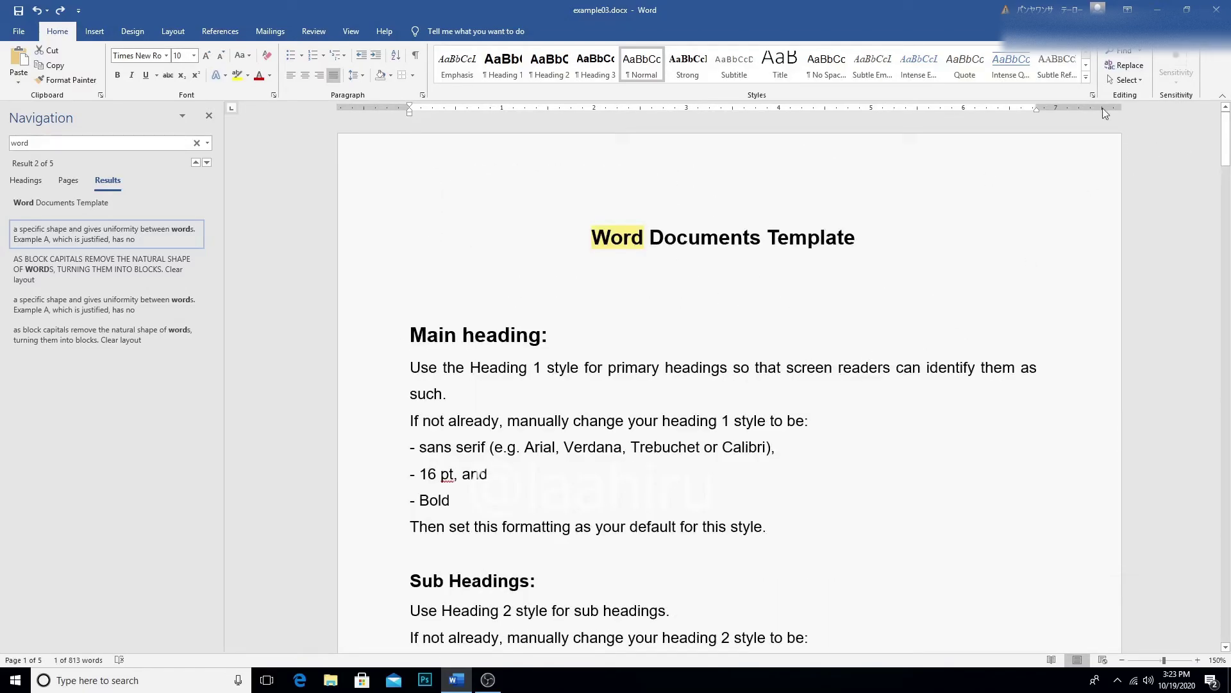
- Replace all 5 occurrences of 'word' with 'woood', continuing from the document start
left_click(1118, 67)
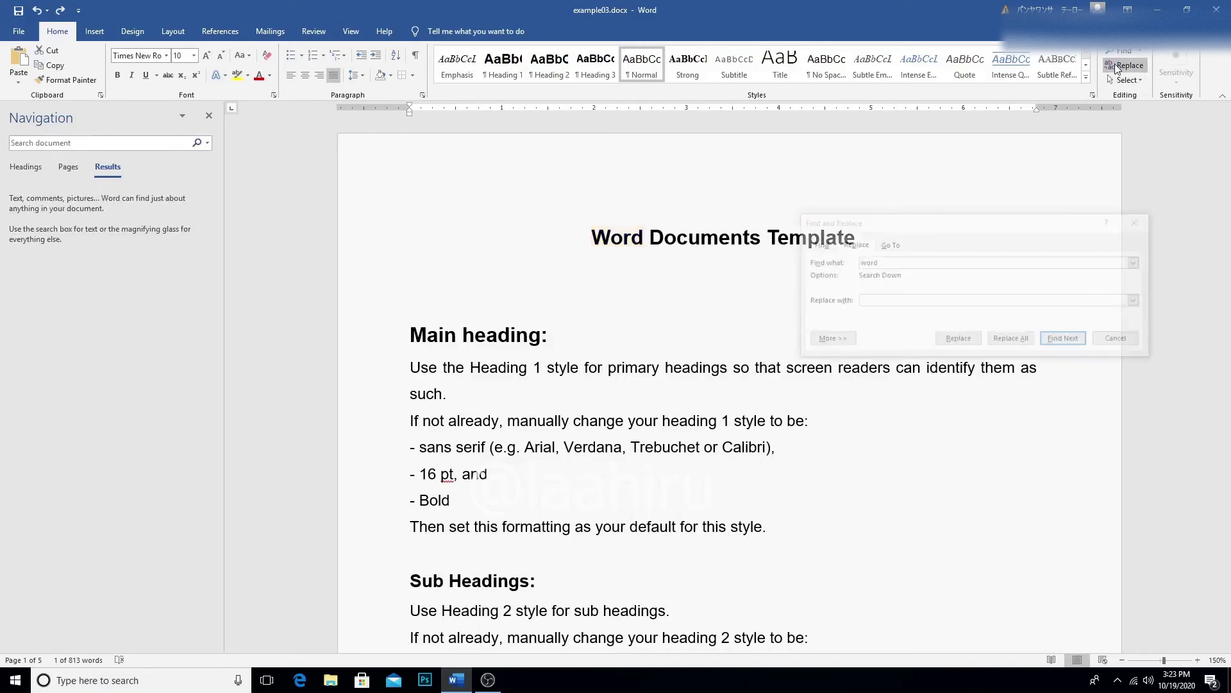
left_click(882, 262)
left_click(878, 301)
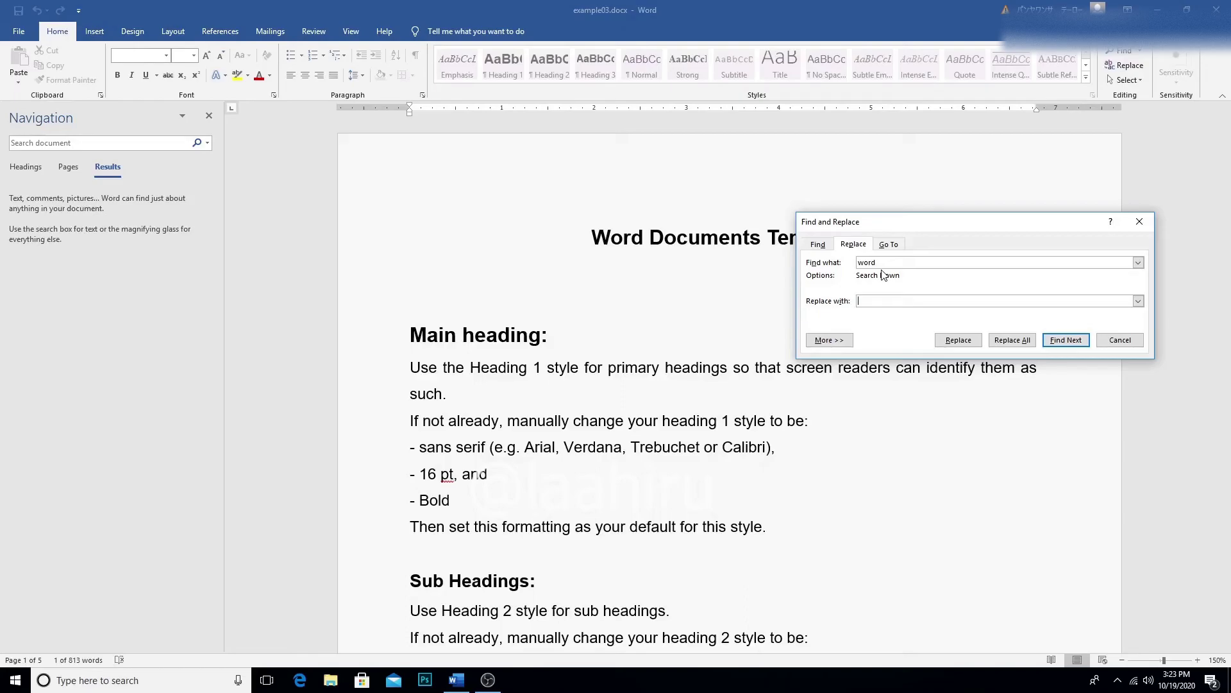
type("woood")
left_click(1014, 340)
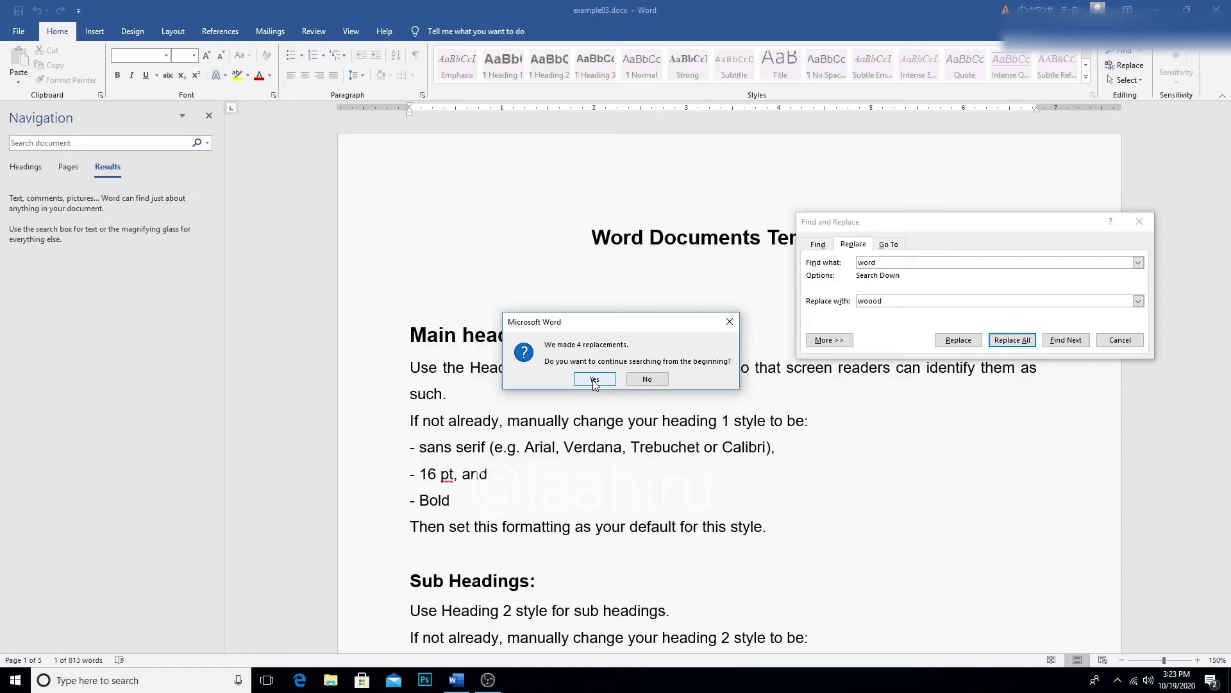
left_click(594, 379)
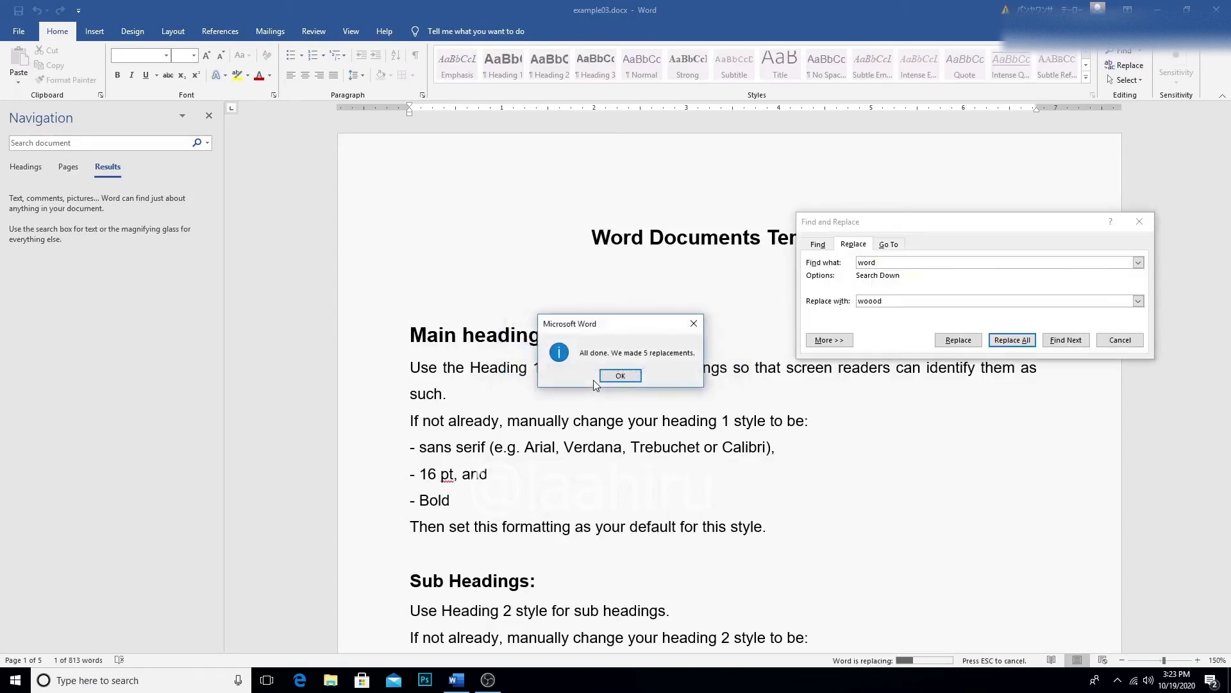
left_click(617, 377)
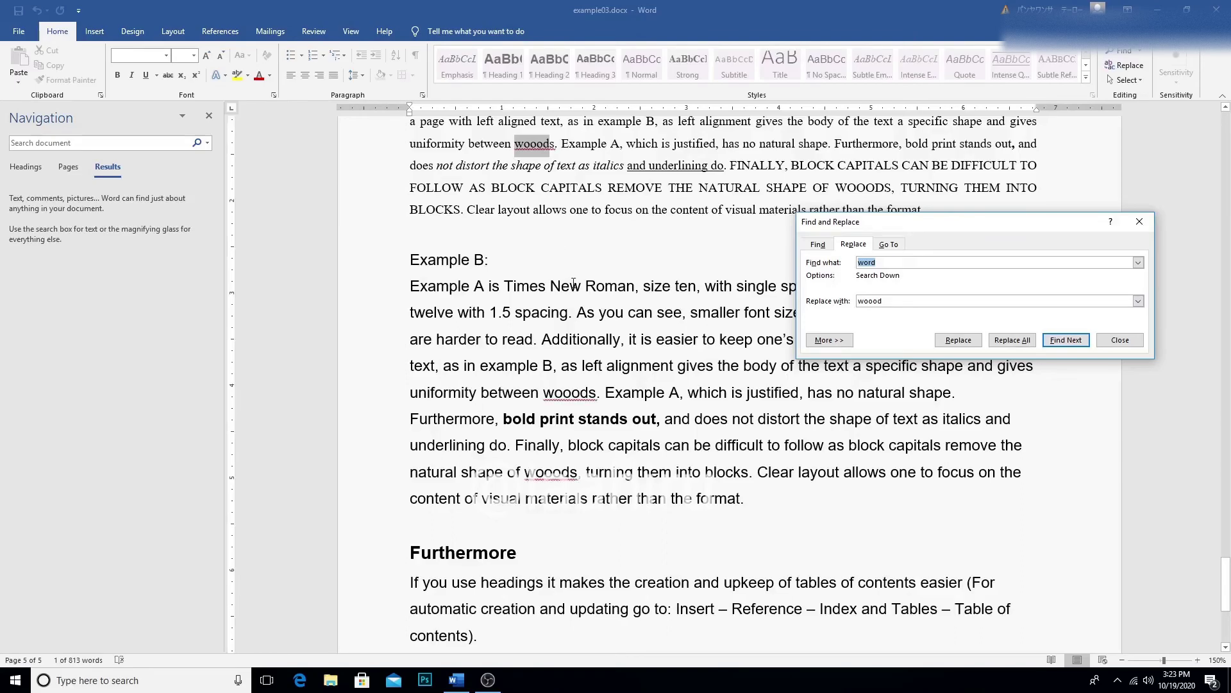
scroll(574, 285, "down", 3)
scroll(580, 292, "up", 3)
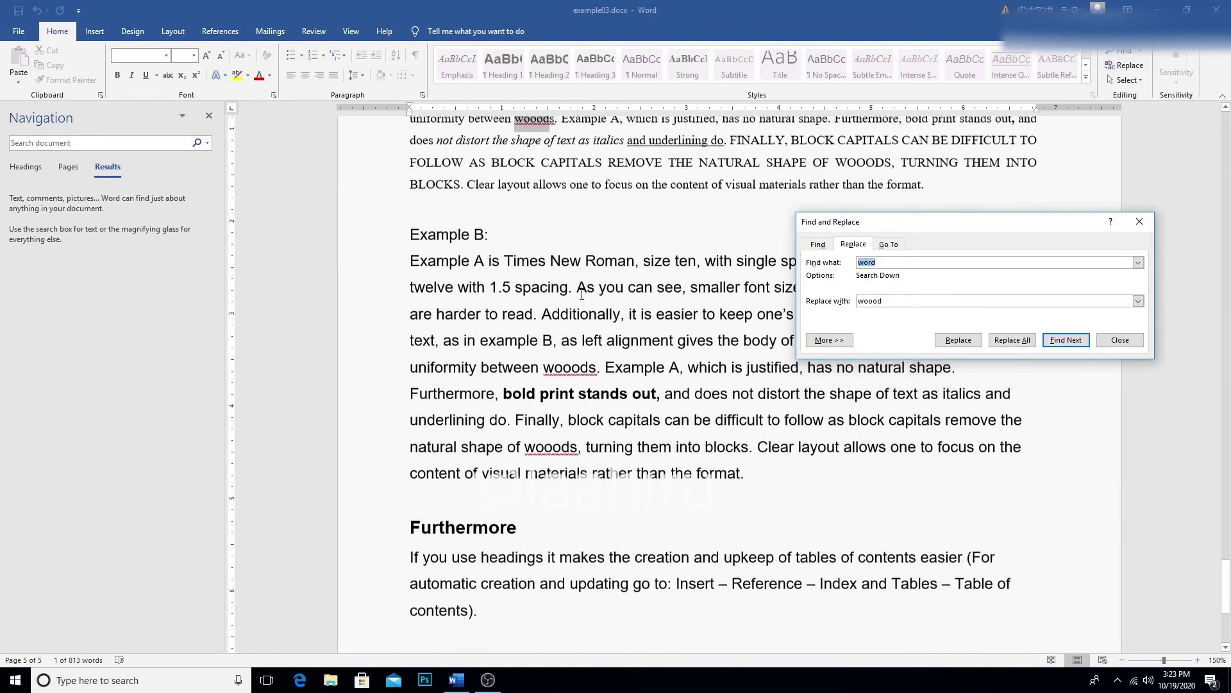
scroll(583, 292, "up", 6)
scroll(758, 285, "up", 5)
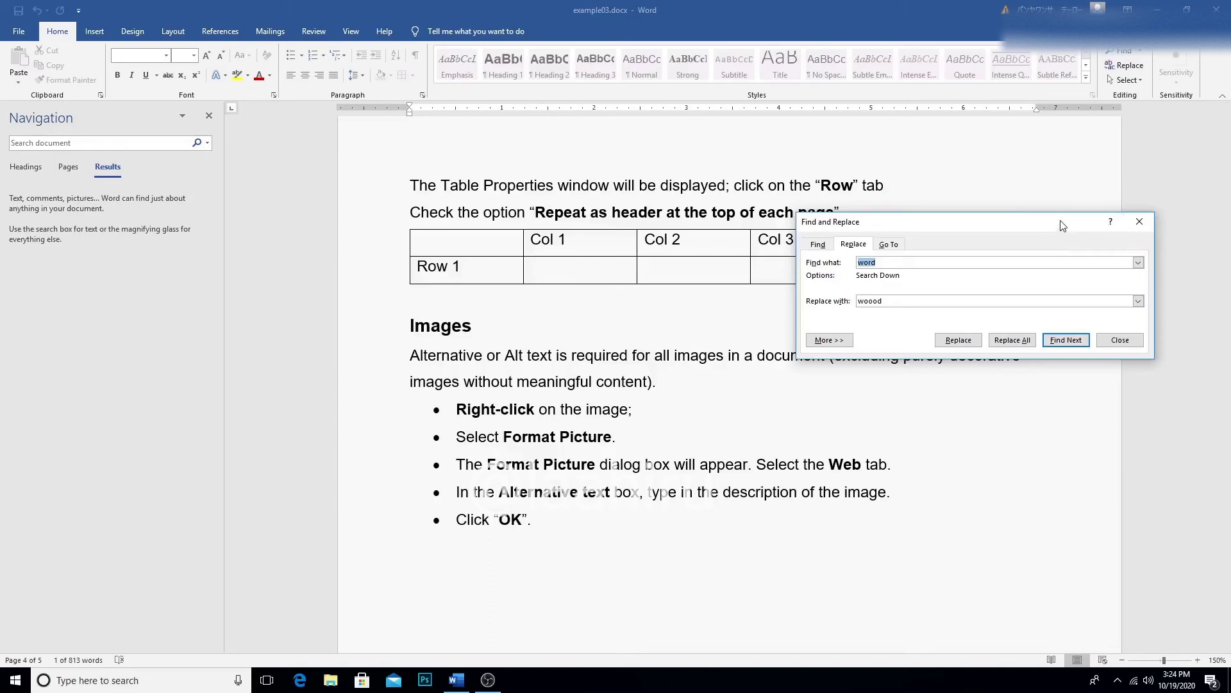
- Close Find and Replace, return to the document start, and close the Navigation pane
left_click(1139, 222)
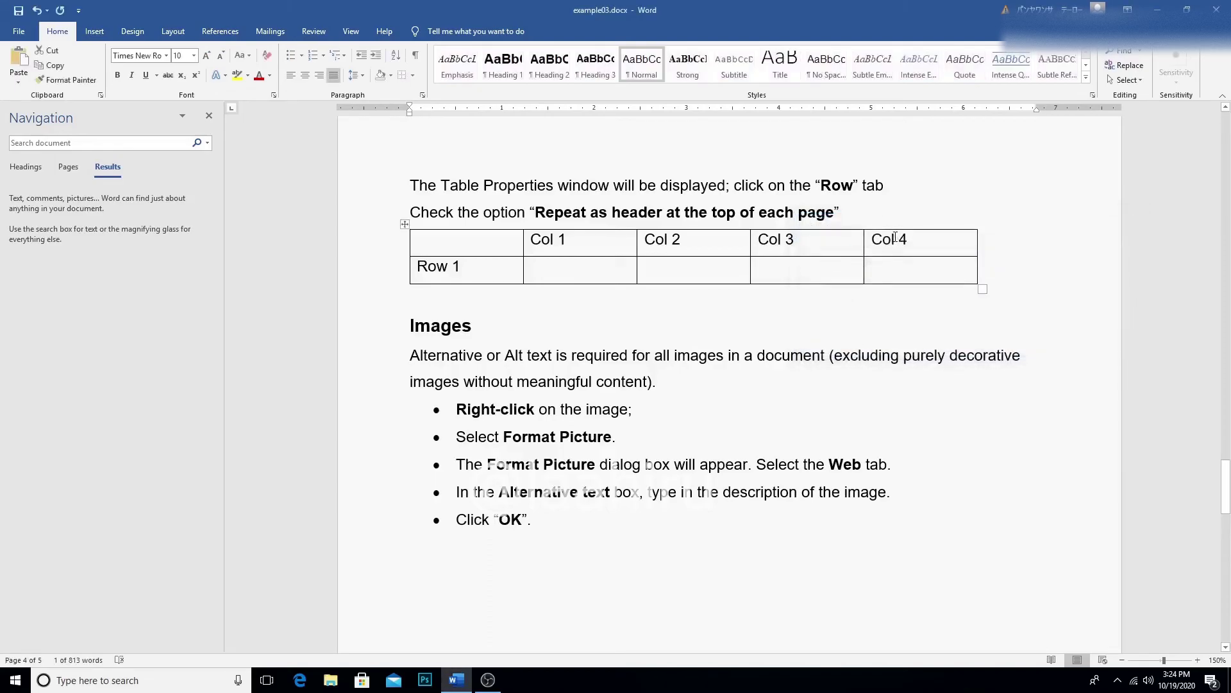
scroll(1083, 350, "down", 5)
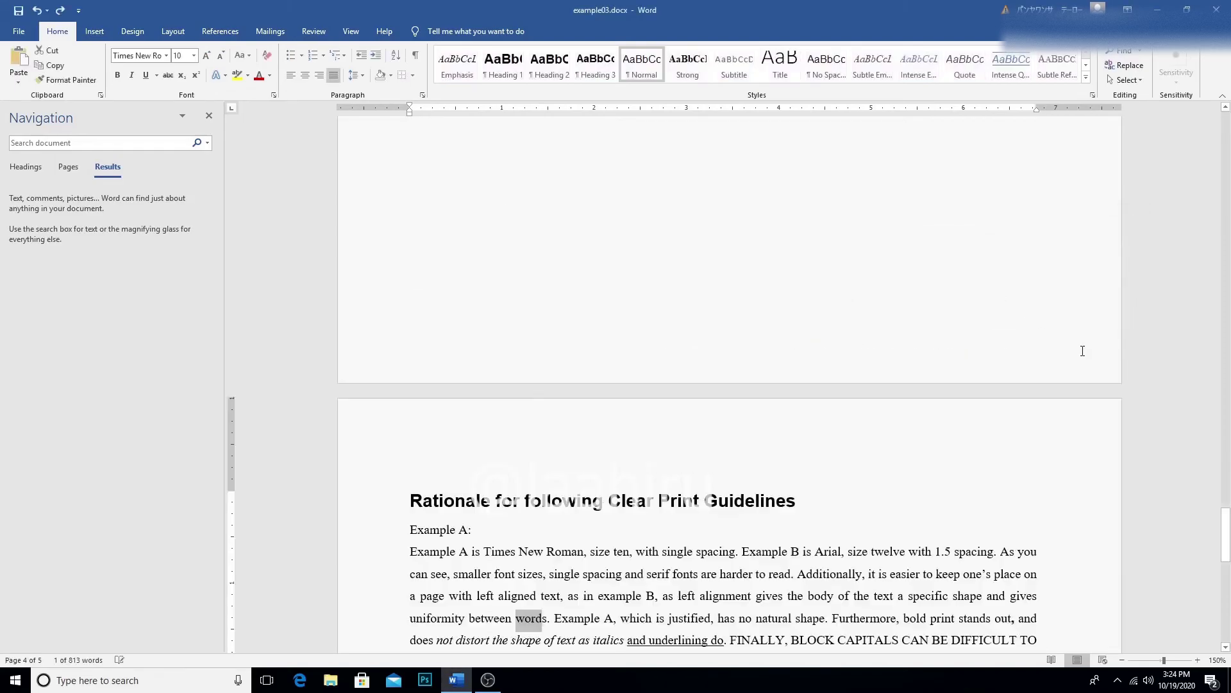
left_click(998, 337)
key("ctrl+Home")
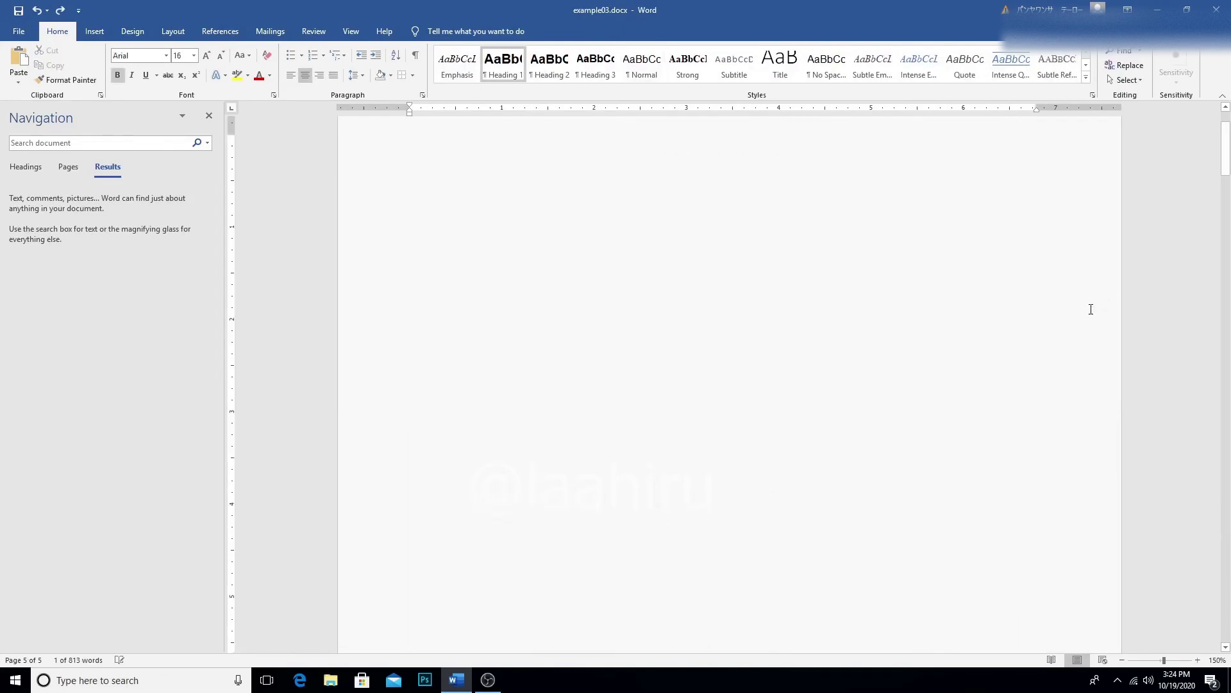
left_click(210, 116)
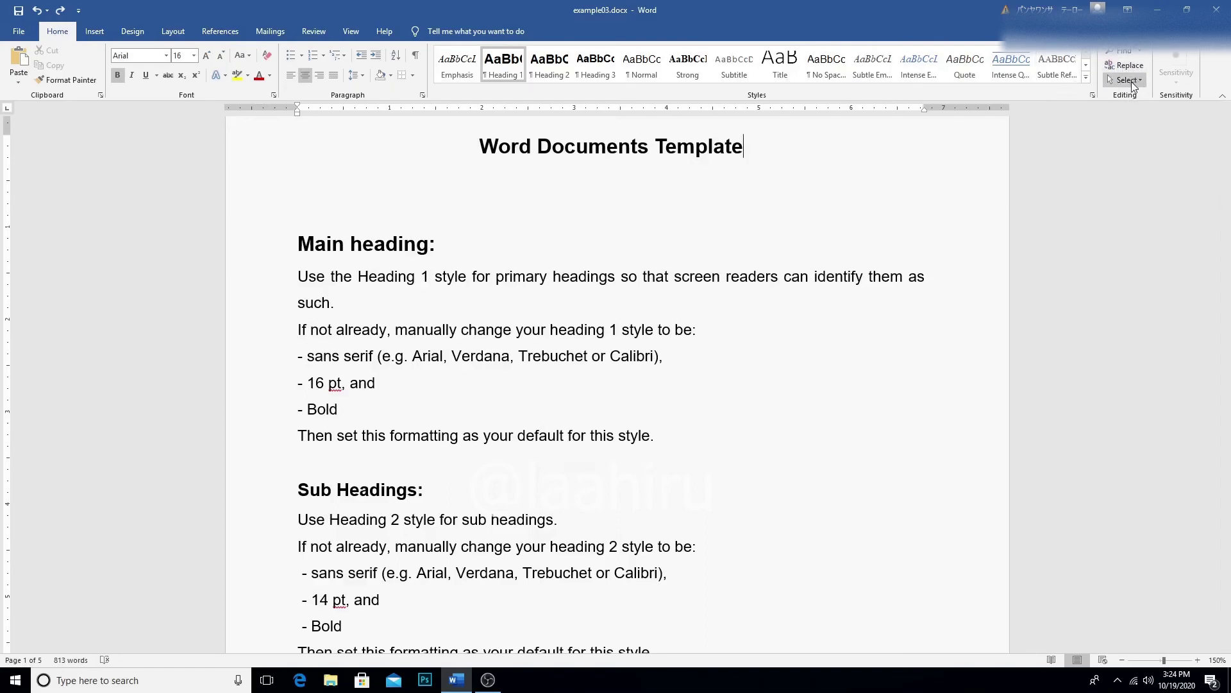
- Select all the text, deselect it, and display the Insert tab commands
left_click(1132, 83)
left_click(1109, 97)
key("ctrl+a")
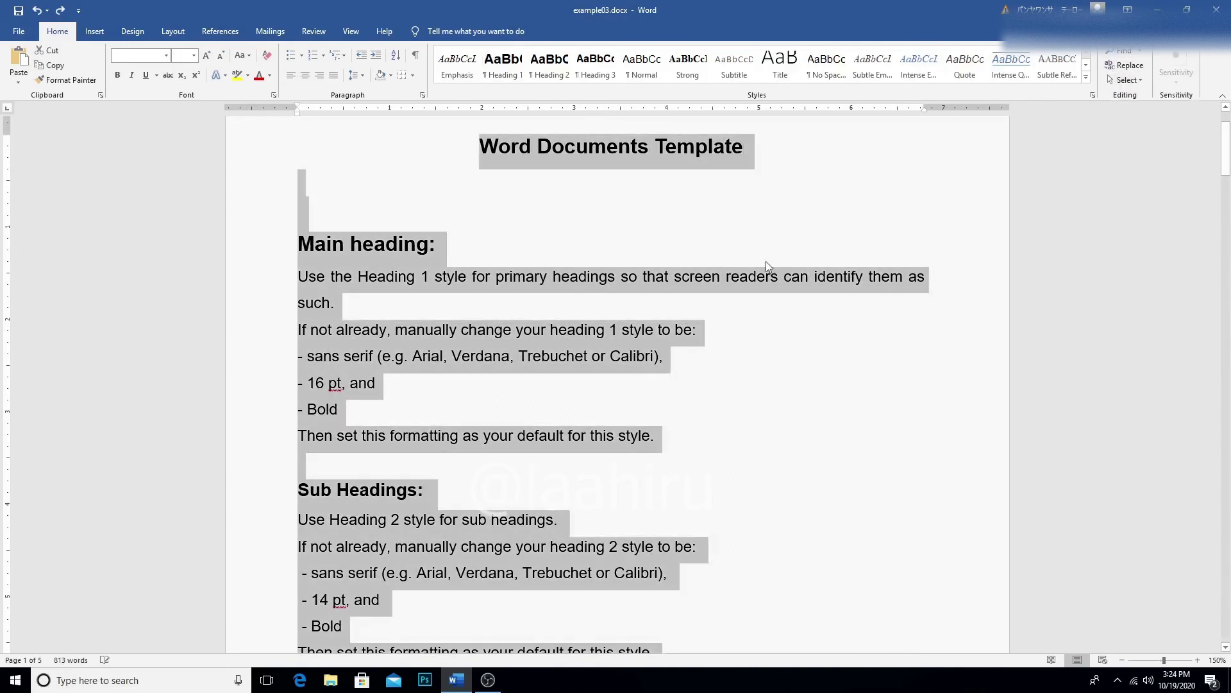
left_click(738, 184)
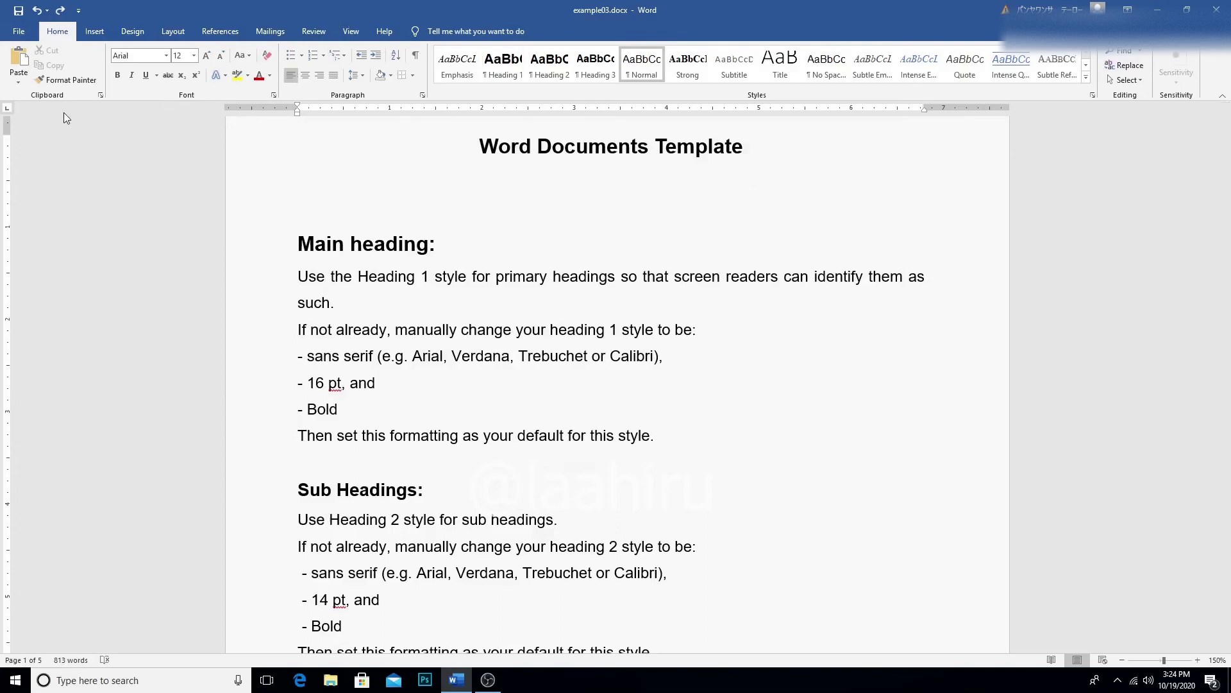
left_click(93, 34)
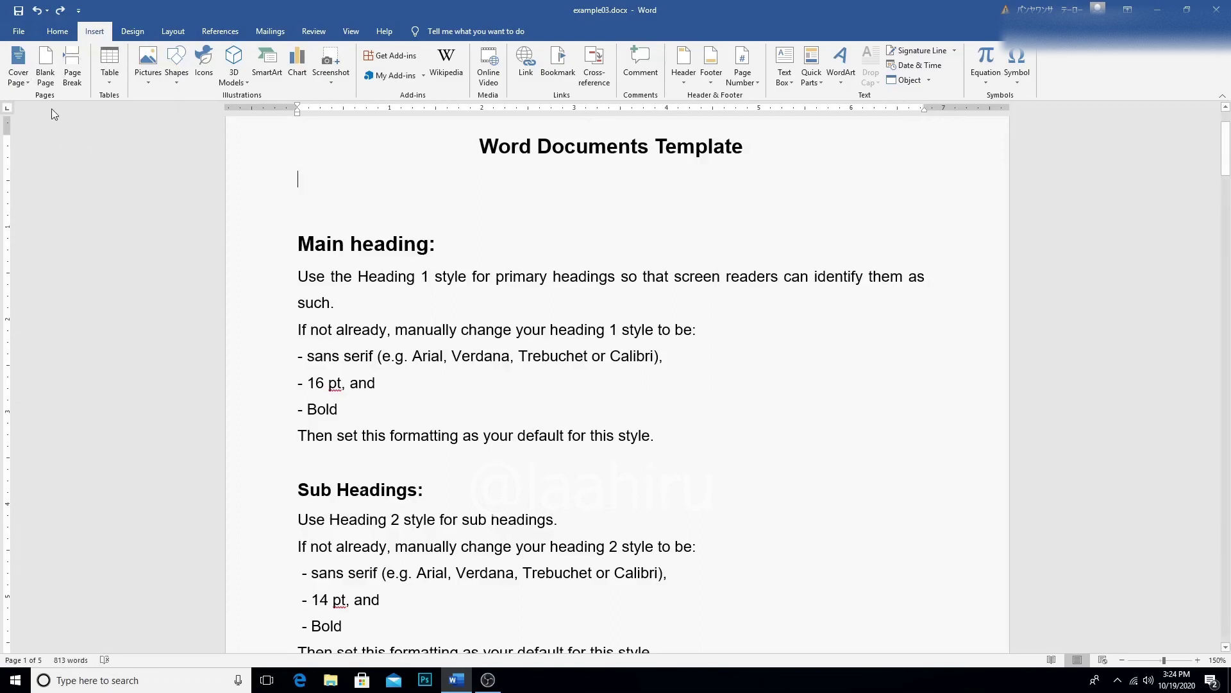